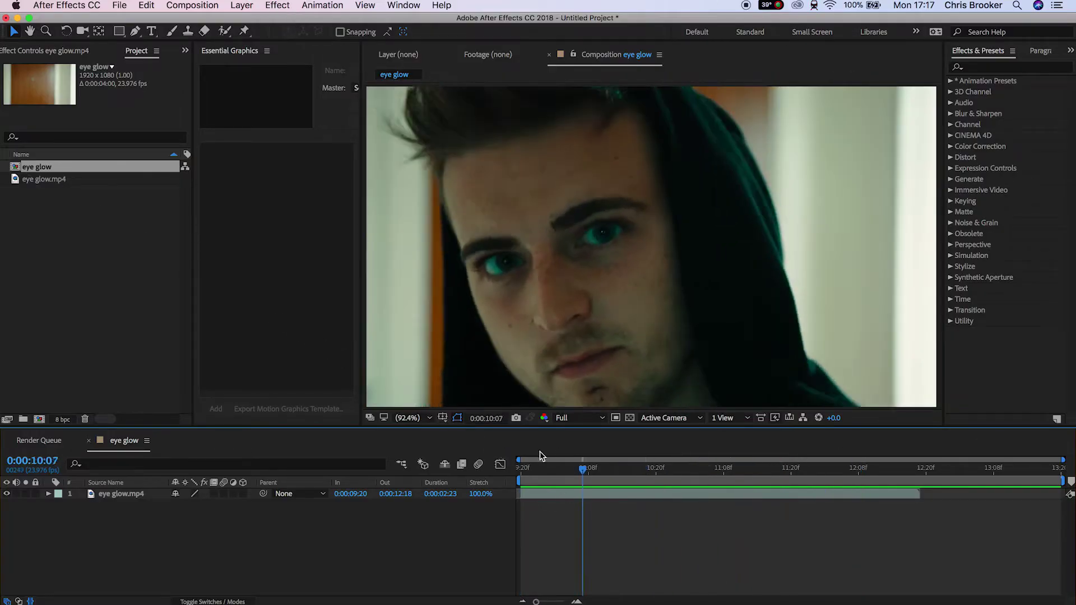
- Duplicate the eye glow.mp4 layer and switch to the Motion Tracking workspace
left_click(134, 494)
key("super+d")
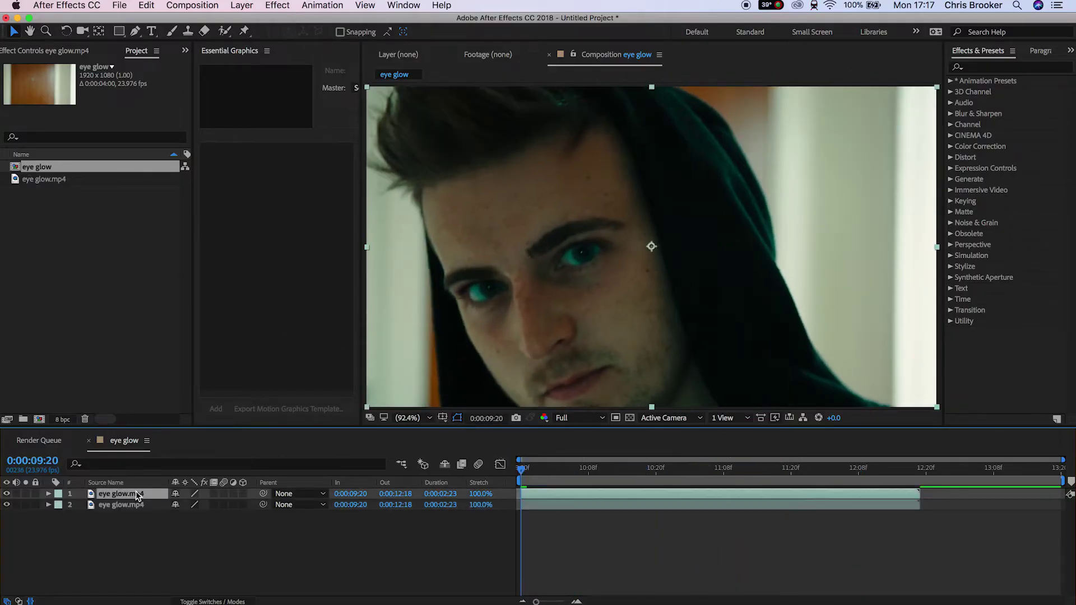
left_click(403, 5)
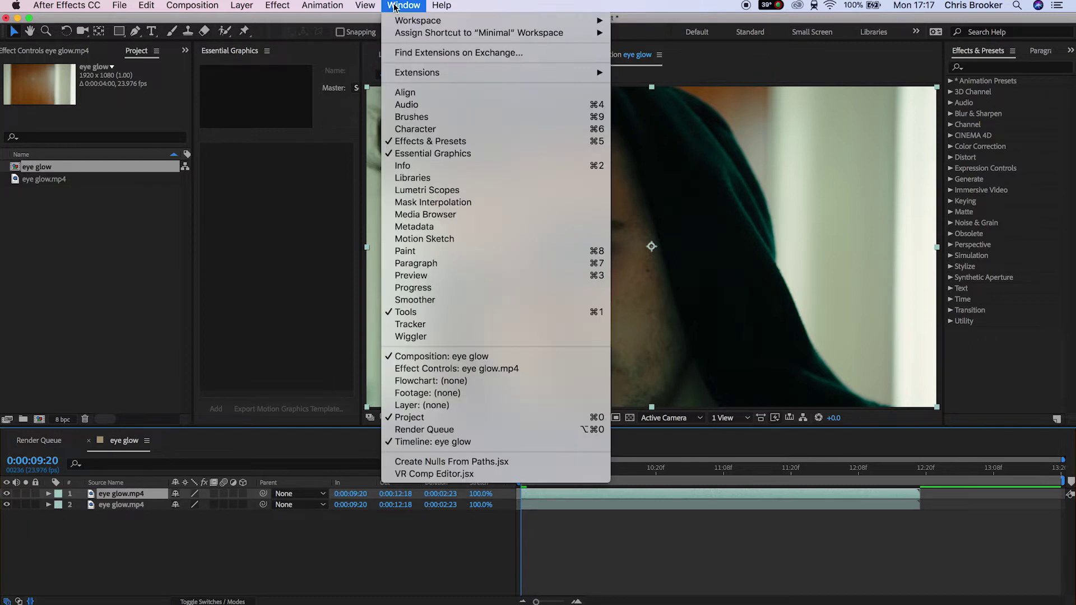
mouse_move(583, 21)
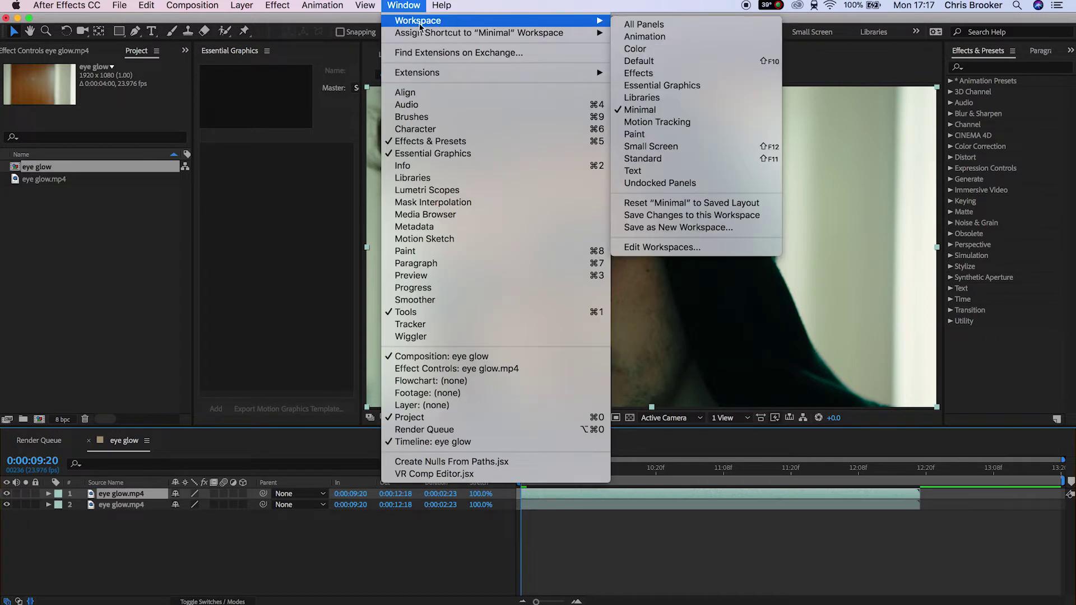
left_click(671, 120)
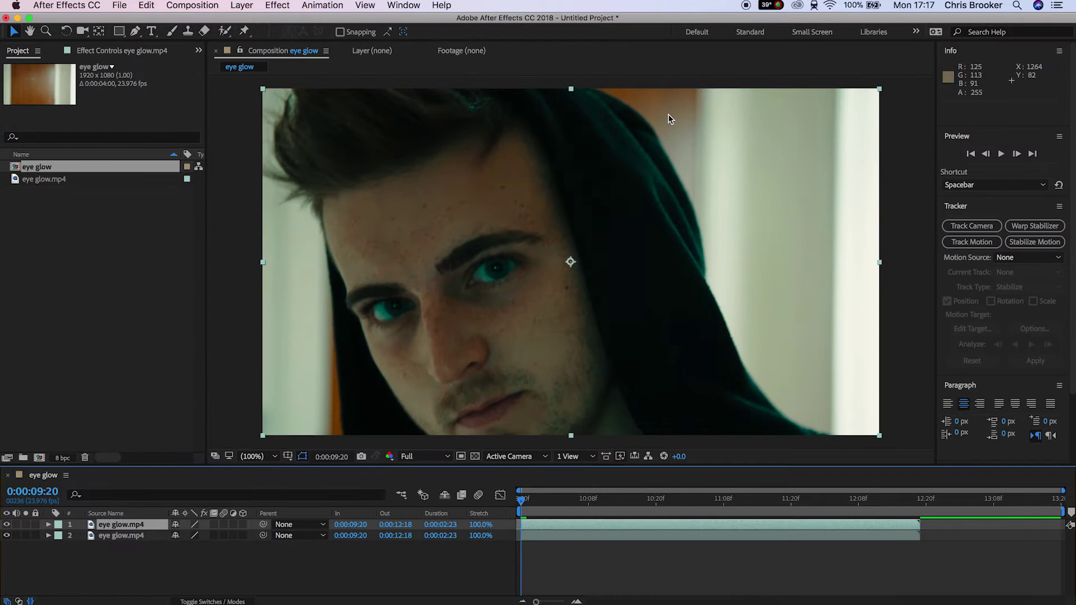
- At 0:00:10:05, draw an elliptical mask about 1240 × 1390 px around the face on the upper eye glow.mp4 layer
mouse_move(571, 489)
left_mouse_down()
mouse_move(840, 493)
mouse_move(571, 489)
left_mouse_up()
left_click_drag(119, 30, 149, 63)
key("comma")
left_click_drag(425, 153, 455, 190)
left_click_drag(626, 370, 622, 372)
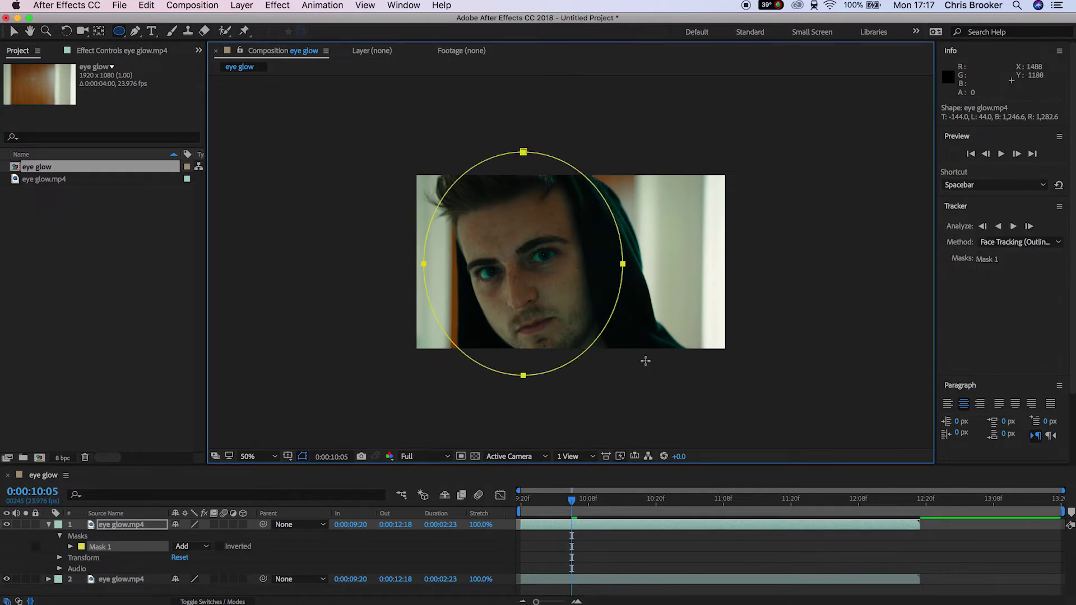
- Keyframe the mask path from 0:00:10:05, shifting the ellipse to follow the face at 0:00:10:23, 0:00:12:03 and near the layer's end
left_click(70, 547)
left_click(675, 500)
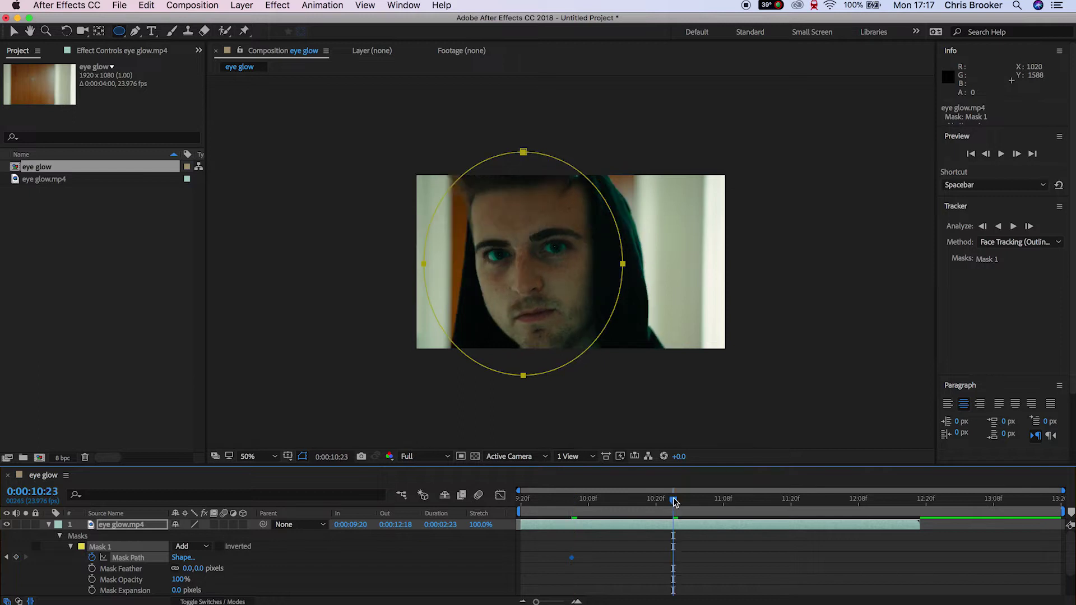
left_click(14, 31)
left_click_drag(522, 152, 536, 152)
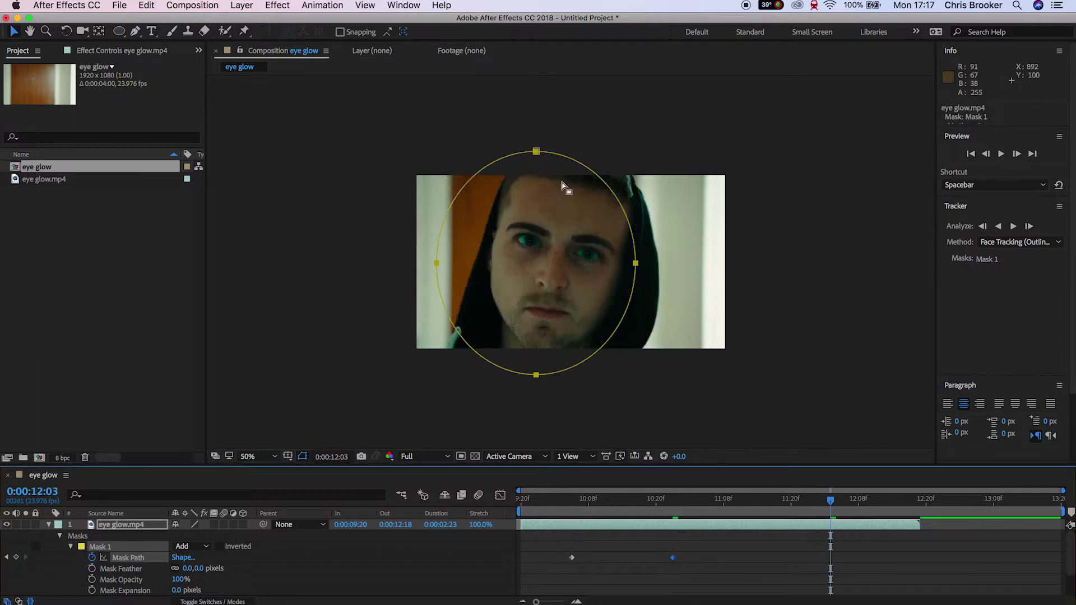
left_click_drag(536, 152, 564, 148)
left_click(908, 501)
- Set the mask's tracking method to Face Tracking (Detailed Features) and analyze forward from the layer's start
left_click(271, 456)
left_click(261, 528)
key("Home")
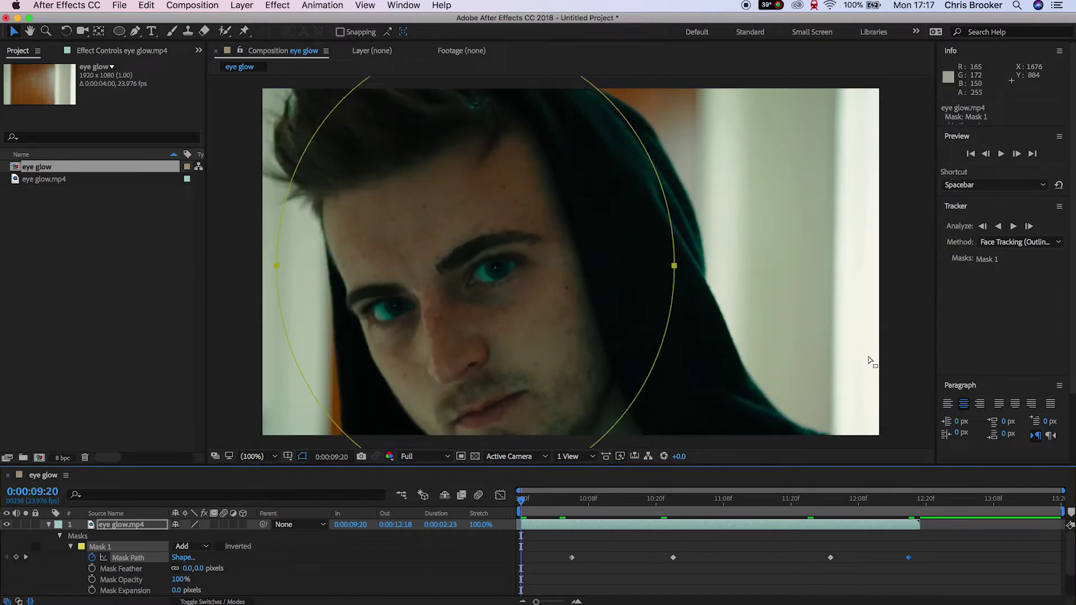
left_click(1034, 251)
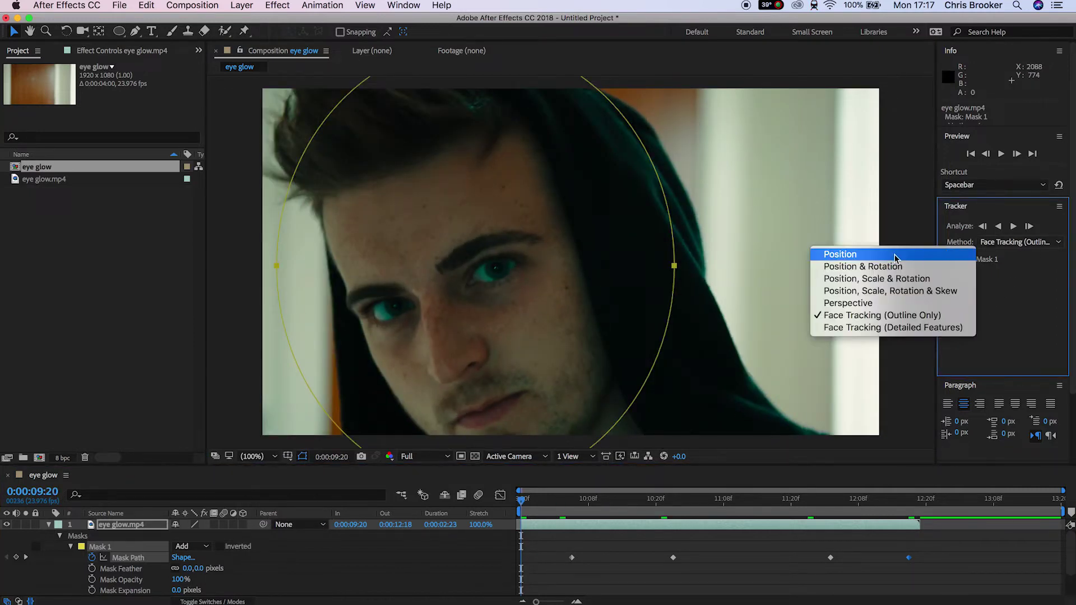
left_click(893, 329)
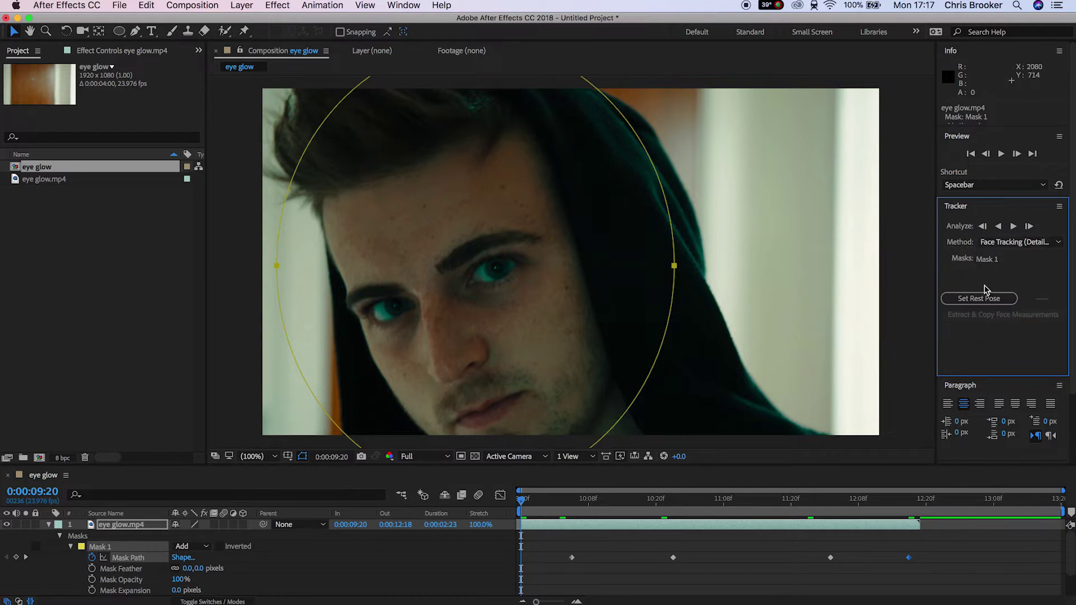
left_click(1013, 227)
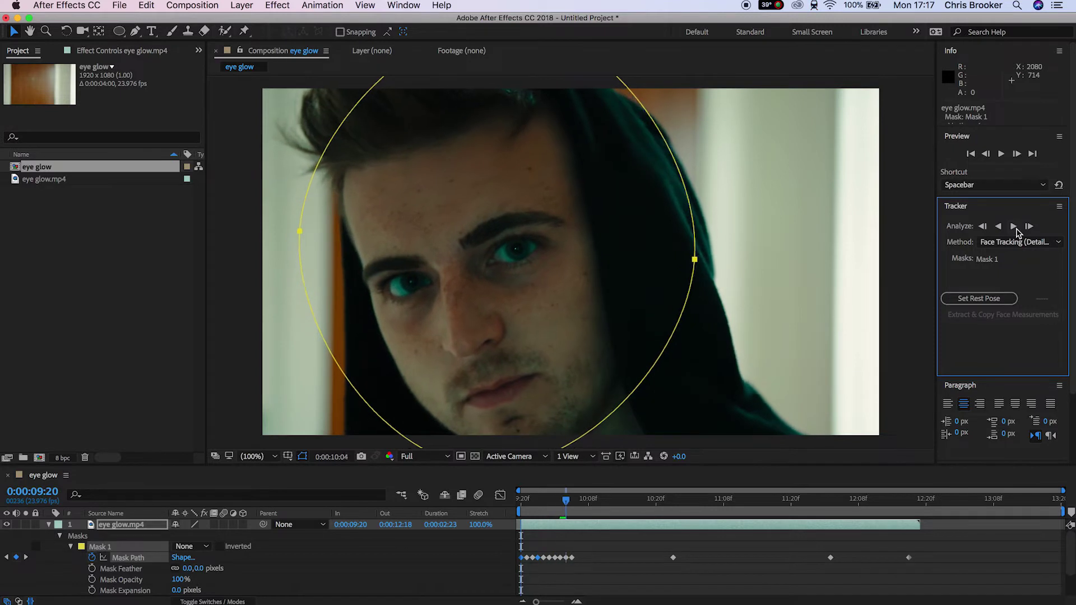
- Set the face tracker's rest pose at 0:00:10:18 and analyze forward again from 0:00:09:20
left_click(978, 298)
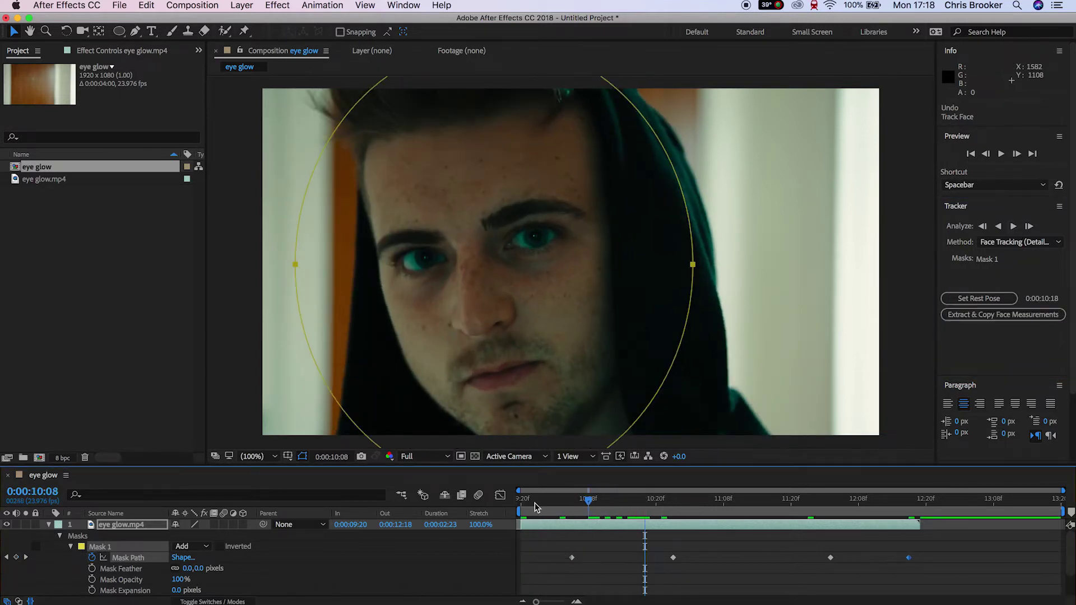
left_click_drag(638, 500, 520, 500)
left_click(1013, 225)
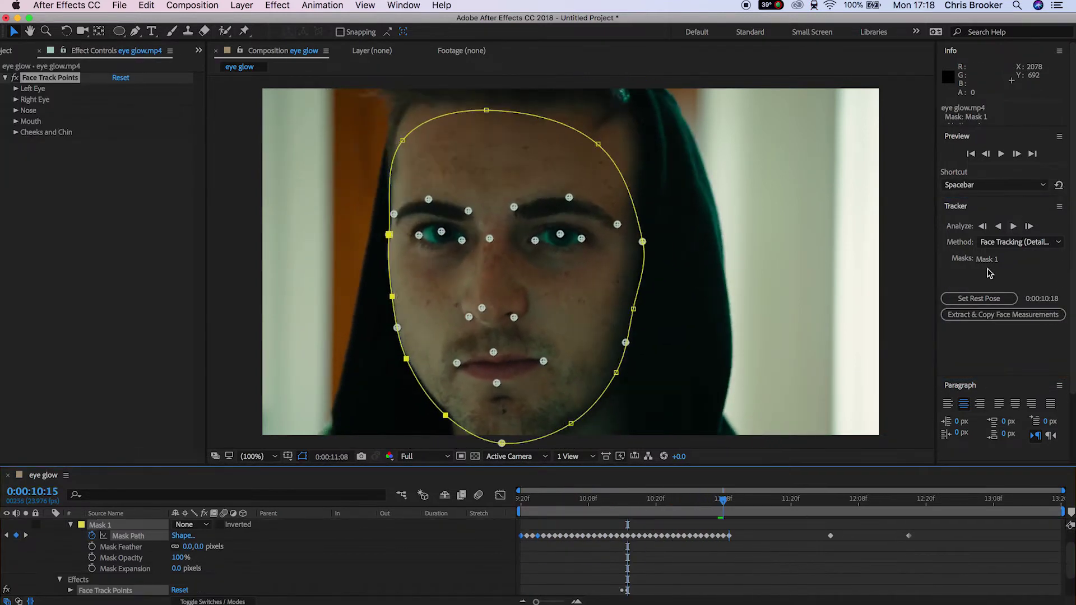
- Trim both eye glow.mp4 layers to end at 0:00:12:00 and select the upper one
left_click(613, 509)
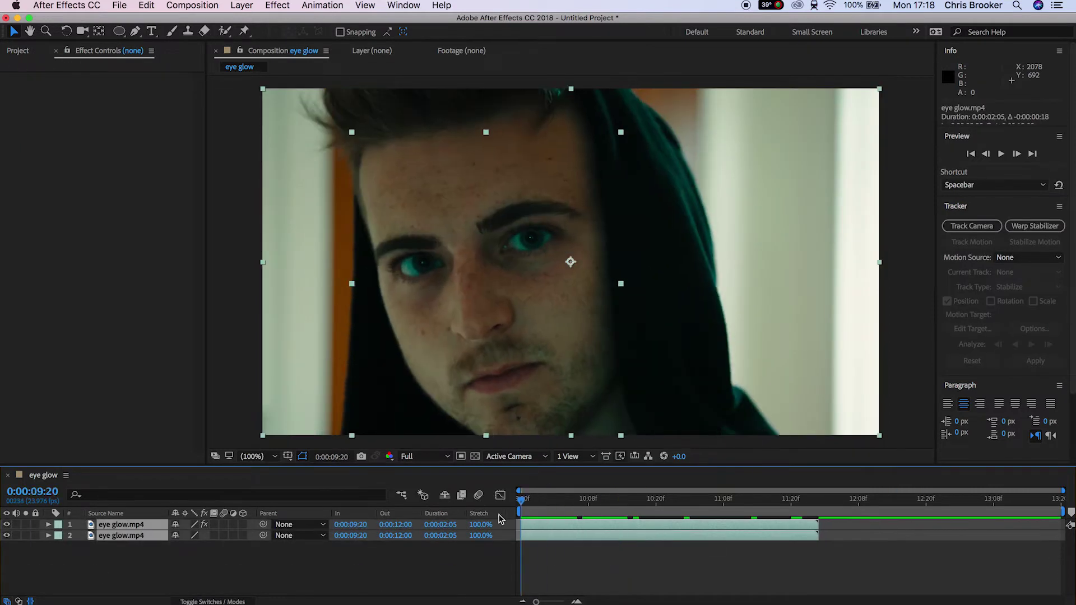
left_click(392, 525)
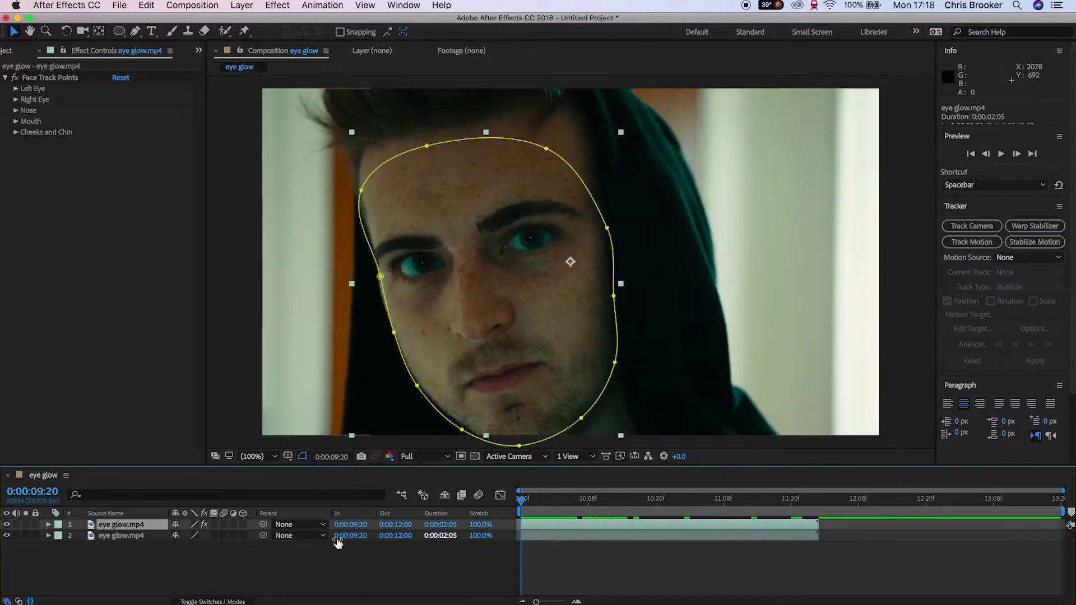
left_click_drag(144, 465, 196, 457)
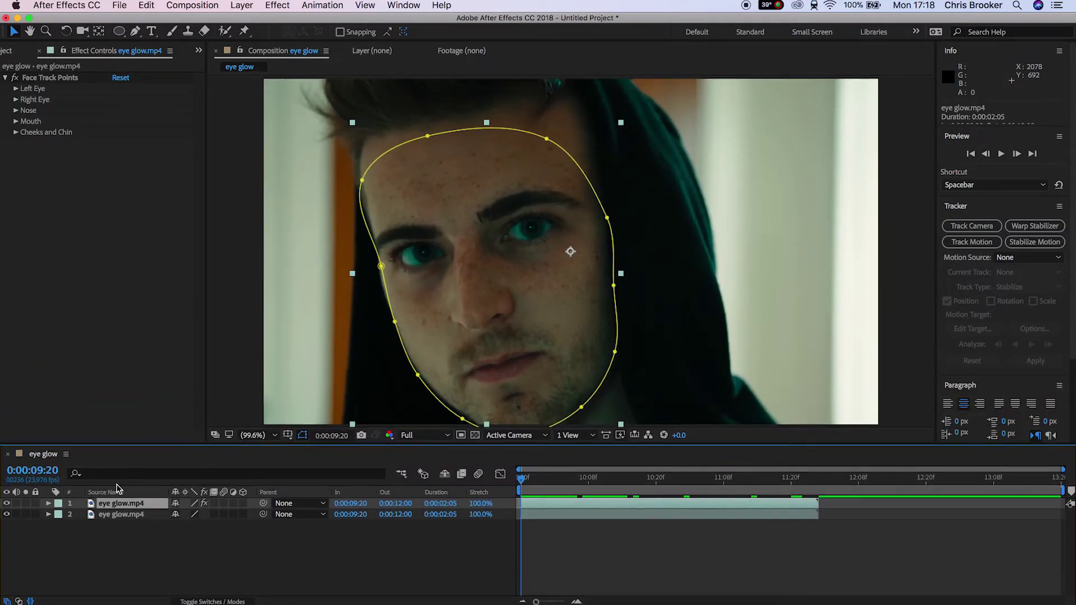
- Expand the upper layer's Face Track Points down to the Left Eye properties and widen the name column to show their full names
left_click(49, 504)
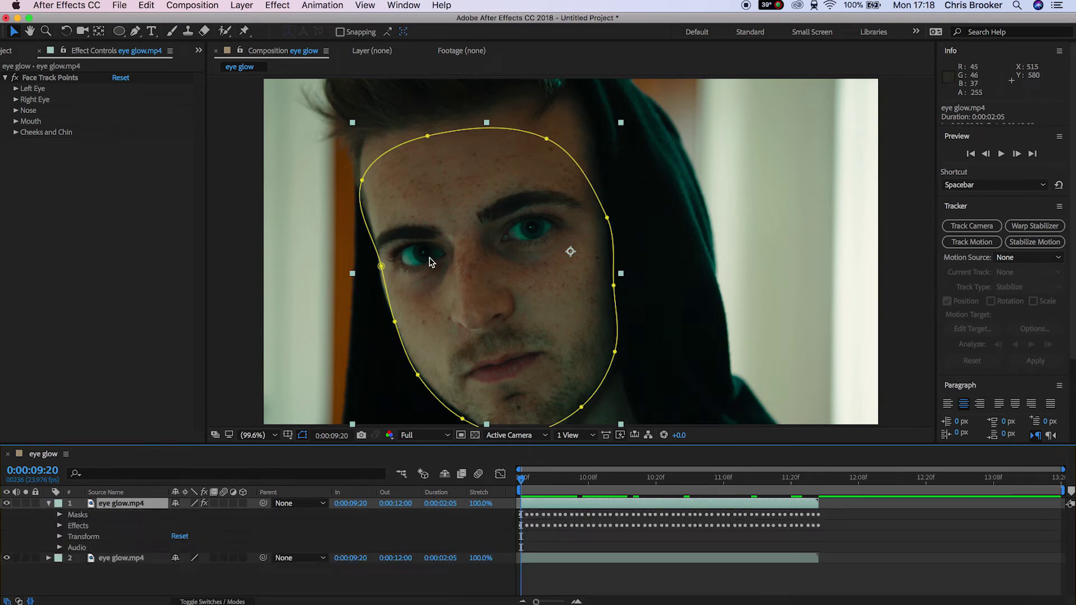
left_click(59, 526)
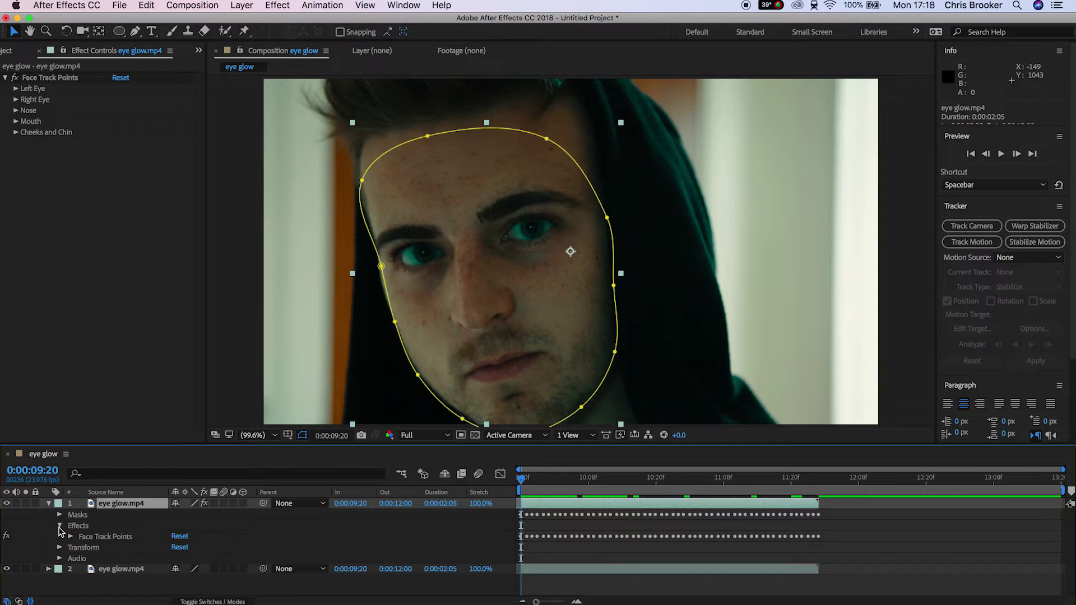
left_click(70, 536)
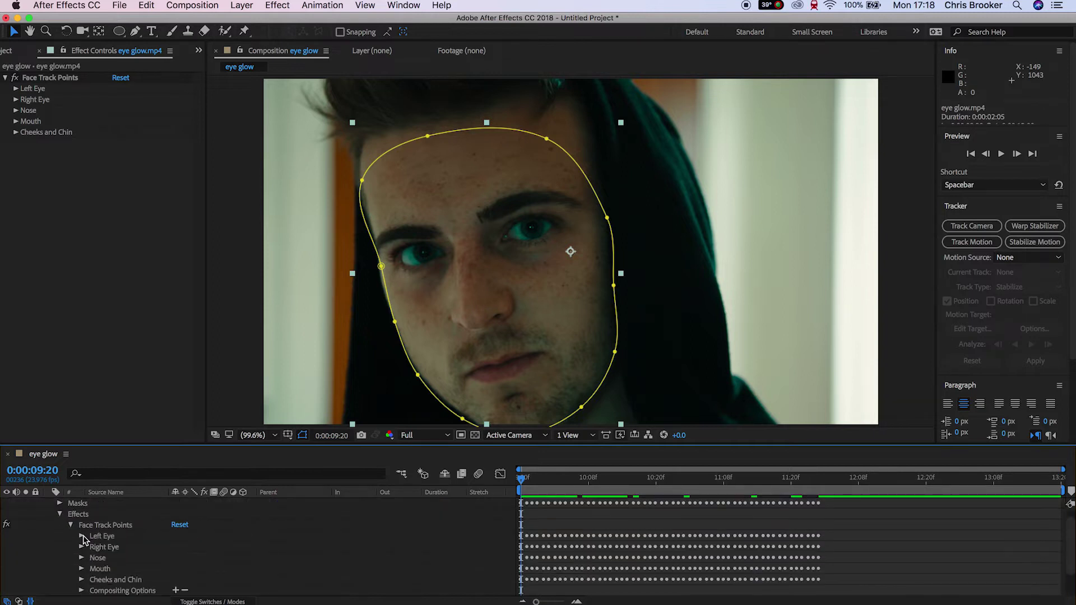
left_click(81, 536)
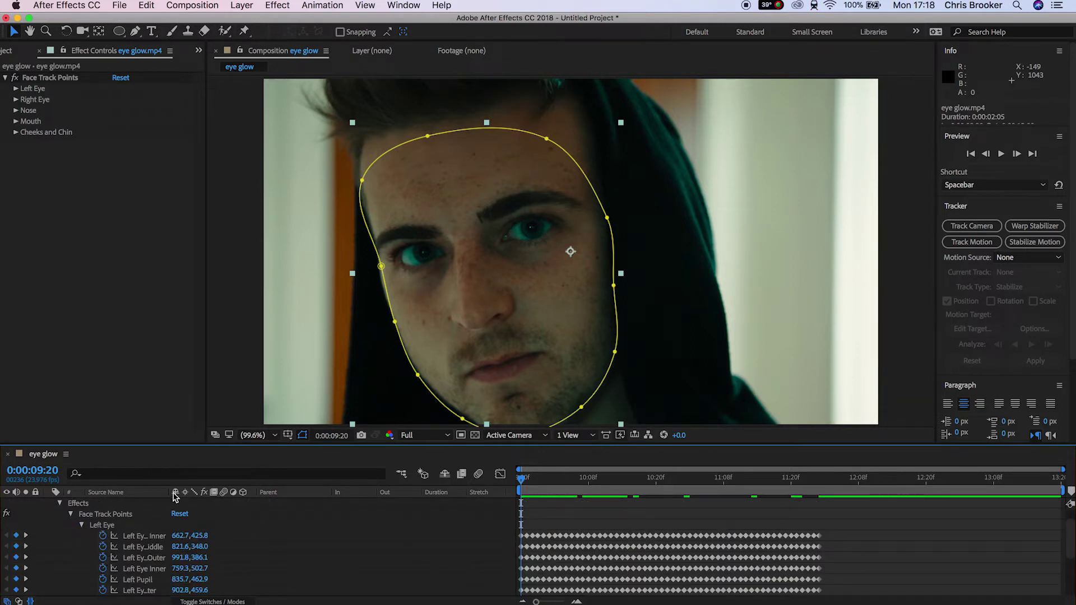
left_click_drag(164, 492, 234, 492)
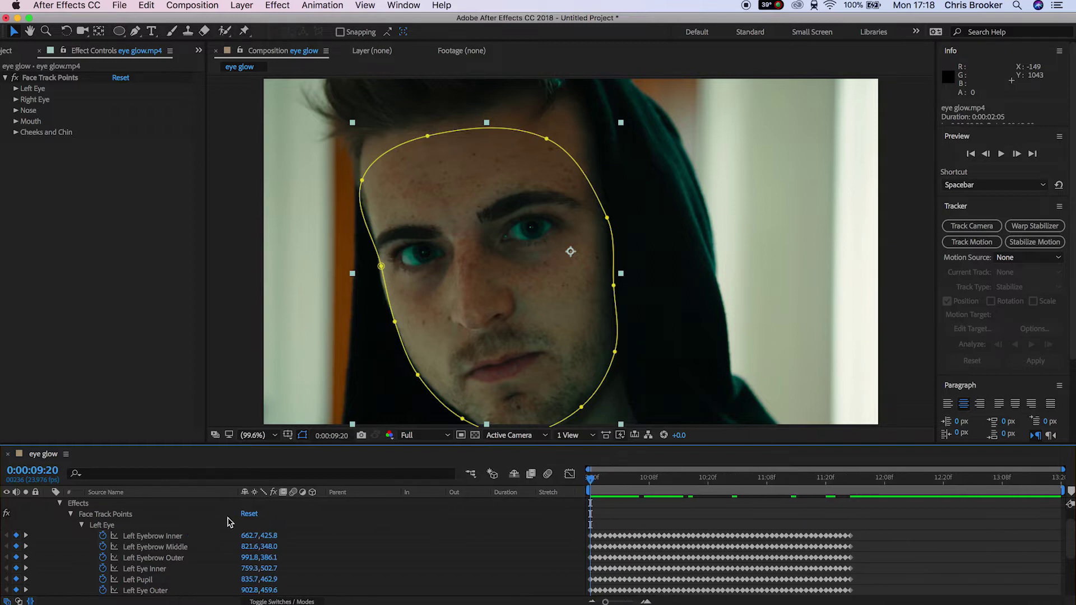
scroll(218, 559, "up", 2)
- Create a white 1920 × 1080 px solid layer above the footage and hide it
left_click(393, 547)
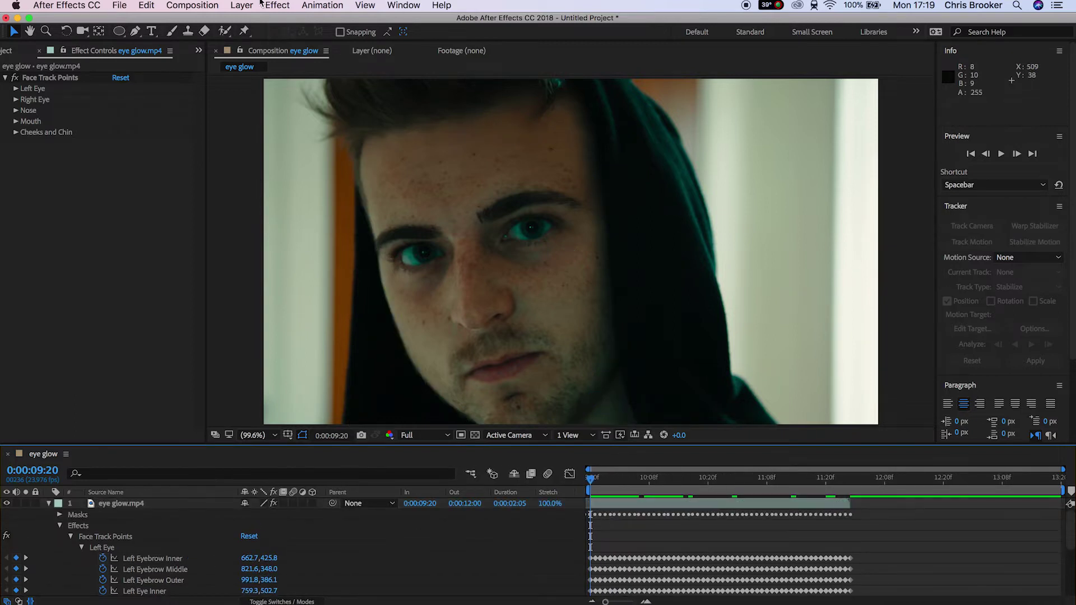
left_click(249, 10)
mouse_move(251, 20)
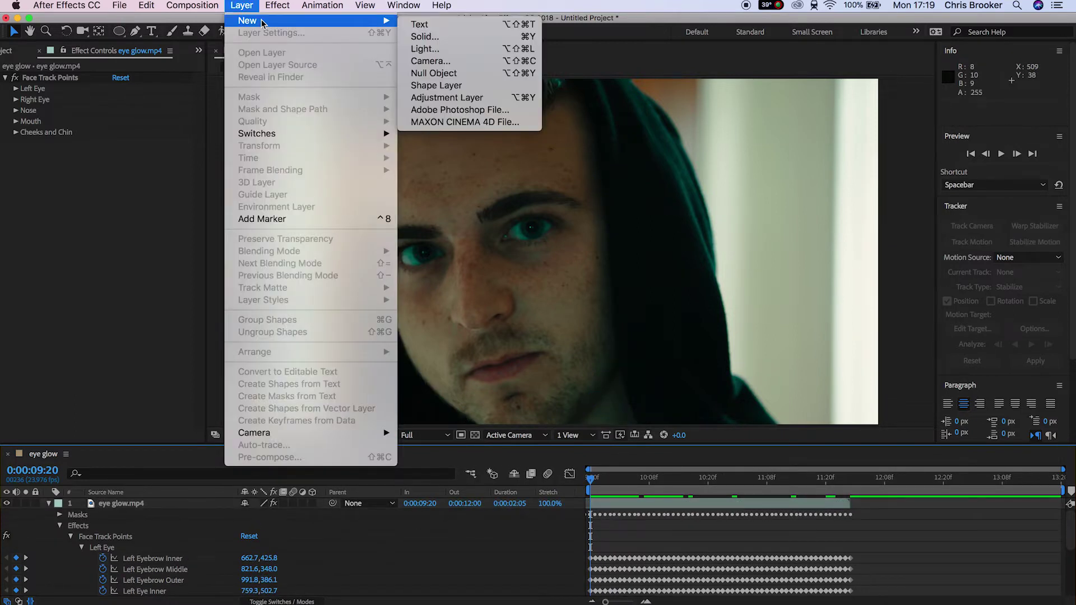
left_click(435, 41)
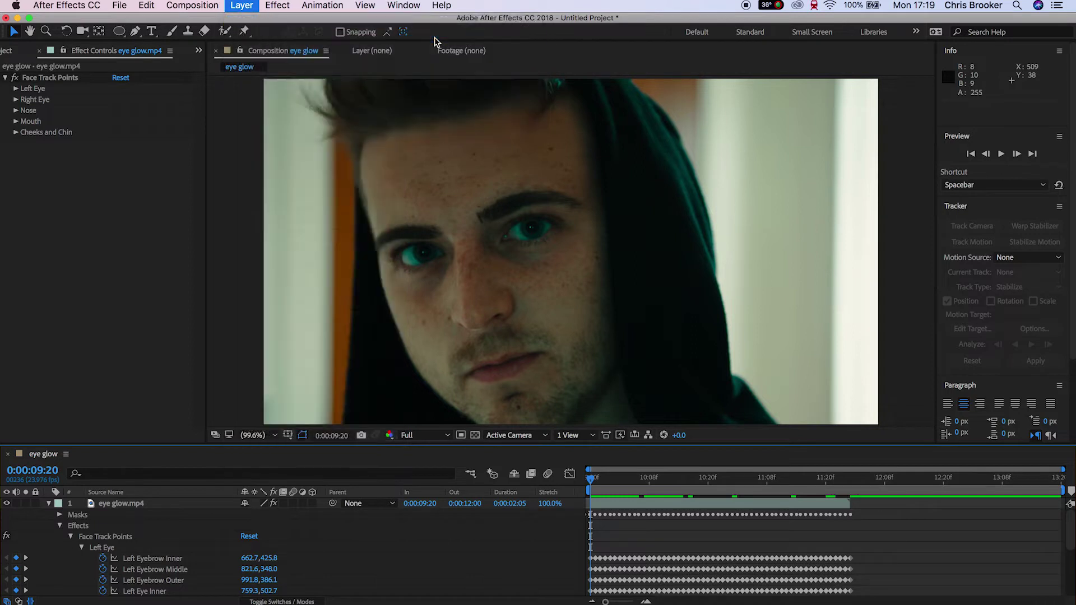
left_click(229, 279)
left_click_drag(269, 284, 220, 216)
left_click(520, 242)
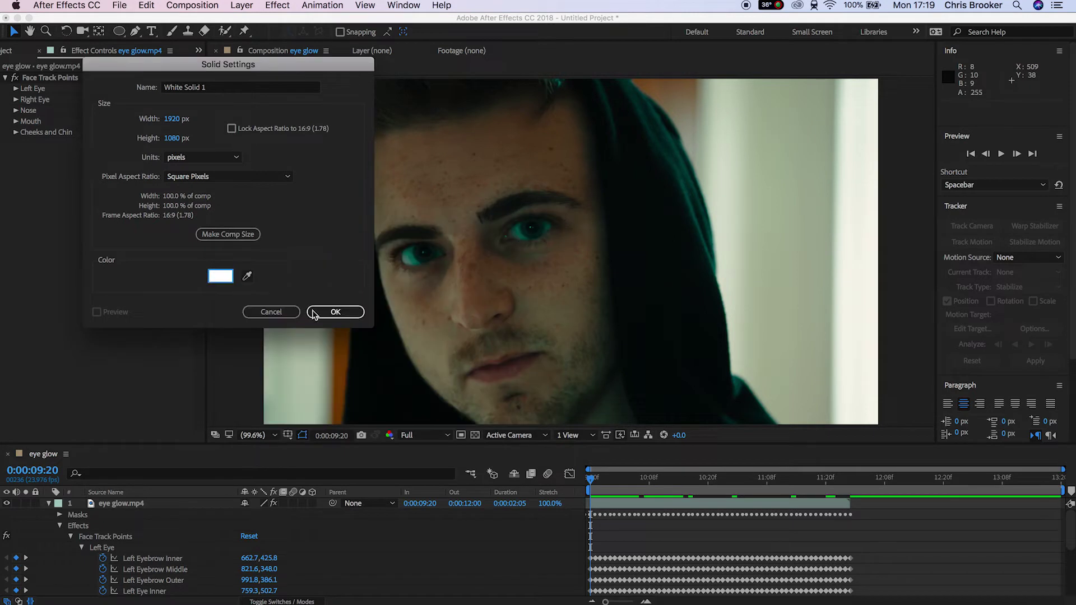
left_click(344, 312)
left_click(7, 503)
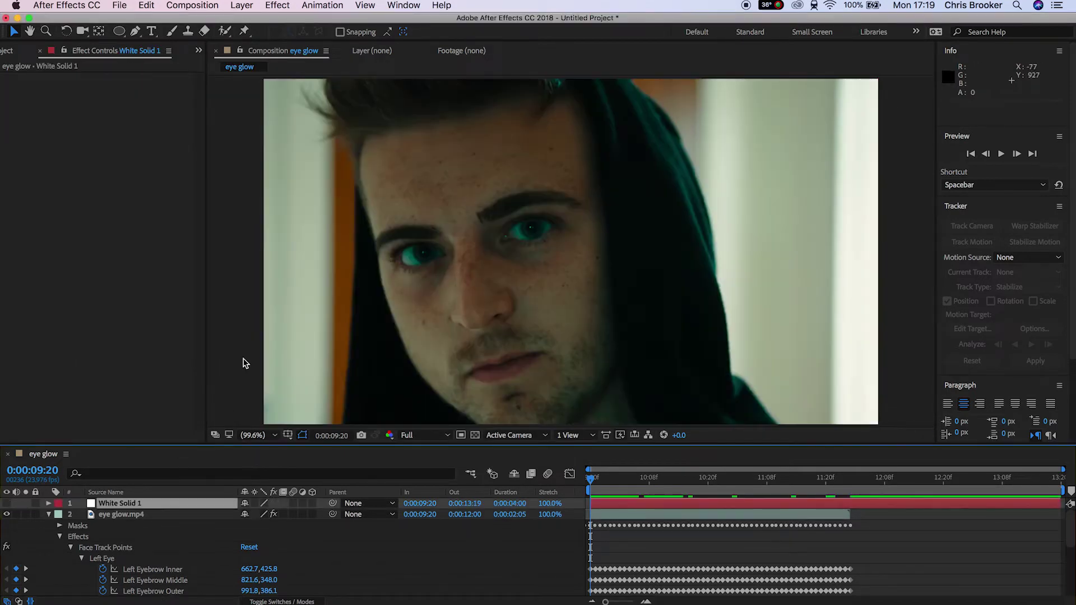
- Draw a small elliptical mask on the white solid around the pupil of the eye at the image's left and align it
scroll(412, 266, "up", 3)
left_click_drag(398, 272, 879, 267)
scroll(612, 261, "up", 1)
left_click_drag(527, 253, 590, 287)
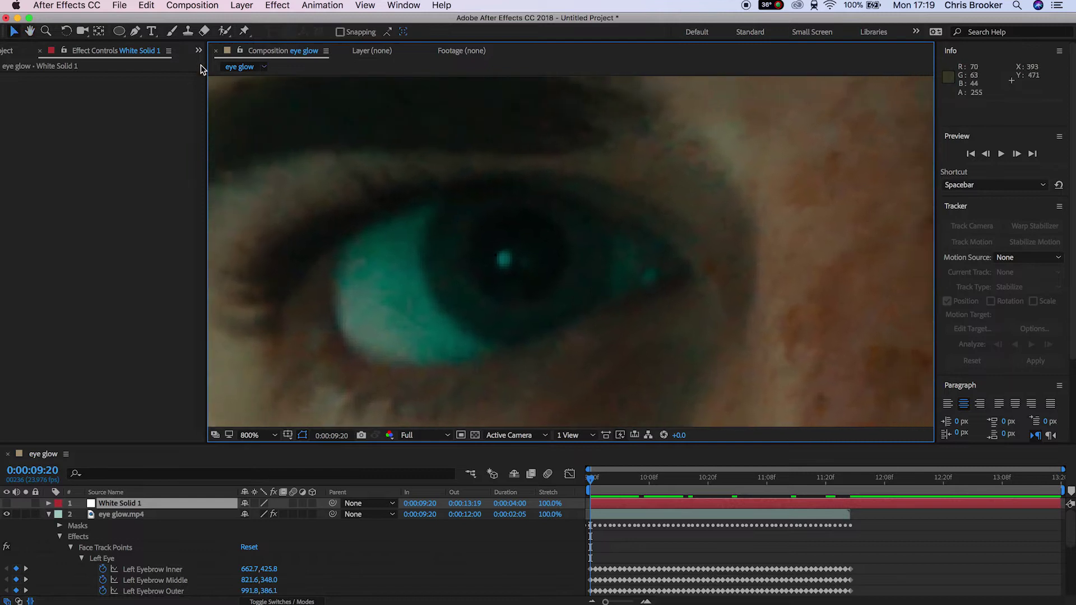
left_click(120, 35)
mouse_move(457, 215)
left_mouse_down()
mouse_move(543, 278)
mouse_move(562, 310)
left_mouse_up()
key("v")
left_click_drag(509, 214, 511, 211)
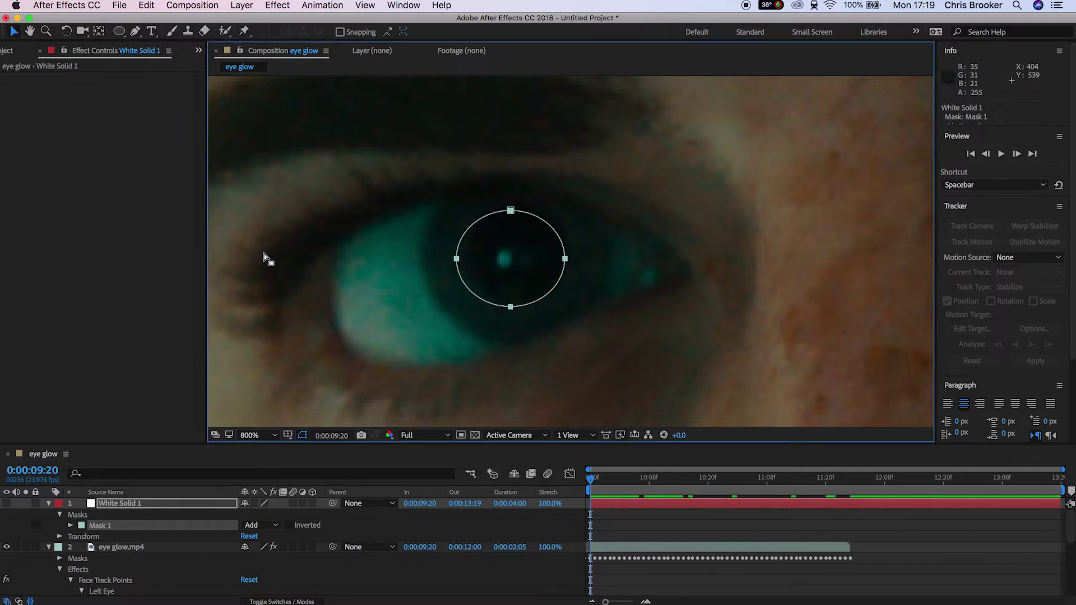
left_click(98, 31)
left_click(504, 263)
left_click(14, 31)
left_click(533, 274)
- Set the white solid's anchor point to 500, 542 so it centres on the masked circle, and make the solid visible
left_click(128, 505)
key("a")
scroll(513, 295, "down", 6)
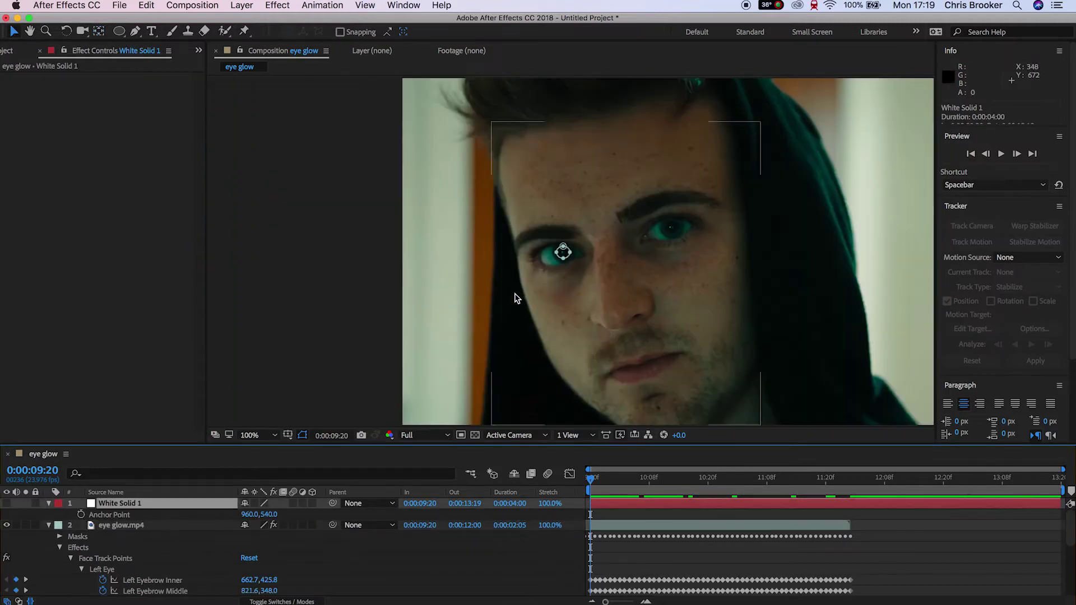
left_click_drag(192, 513, 9, 512)
left_click_drag(390, 416, 427, 456)
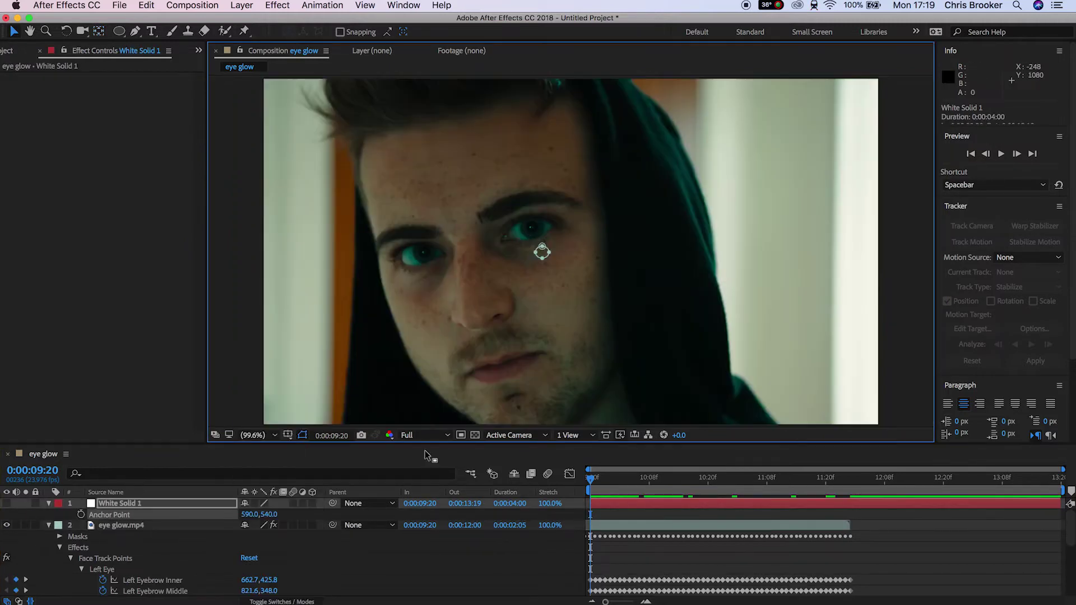
scroll(577, 252, "down", 2)
left_click(7, 503)
scroll(583, 276, "up", 2)
left_click_drag(247, 514, 270, 505)
- Move the white circle over the pupil of the eye at the image's left, at position about 501.5, 541
scroll(578, 276, "up", 2)
left_click_drag(491, 286, 708, 322)
left_click_drag(783, 289, 261, 304)
left_click_drag(261, 305, 493, 286)
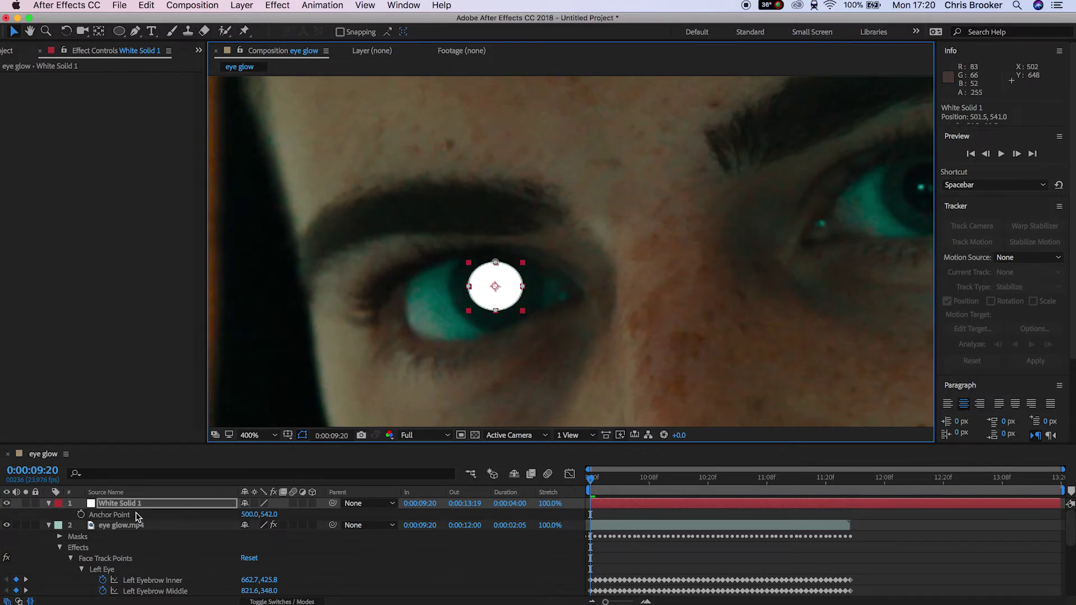
- Link the white solid's Position with an expression to the Left Pupil track point of the upper eye glow.mp4 layer
key("p")
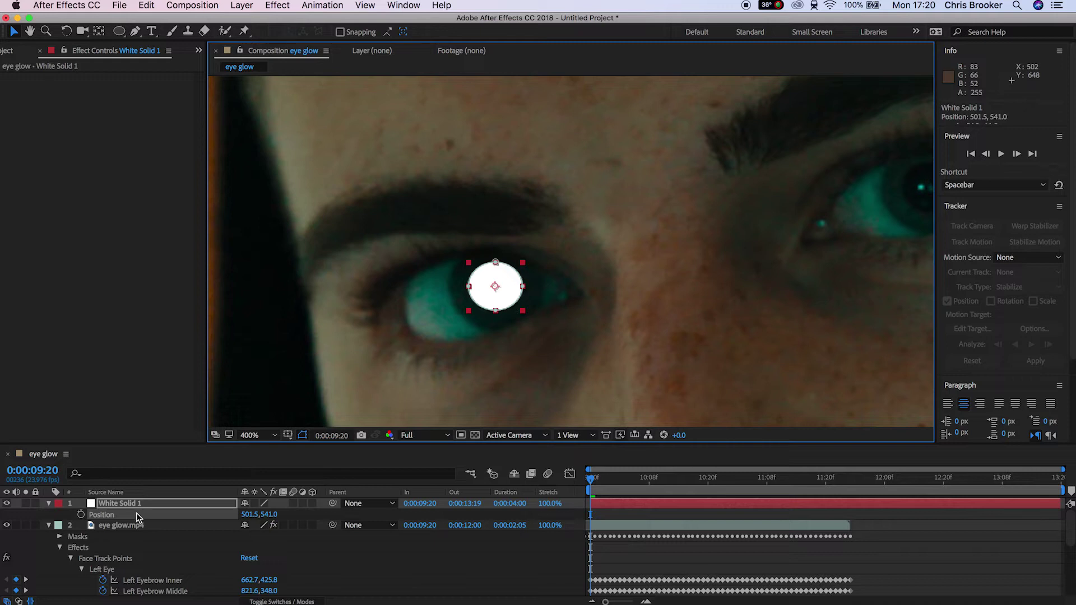
left_click(81, 514, "alt")
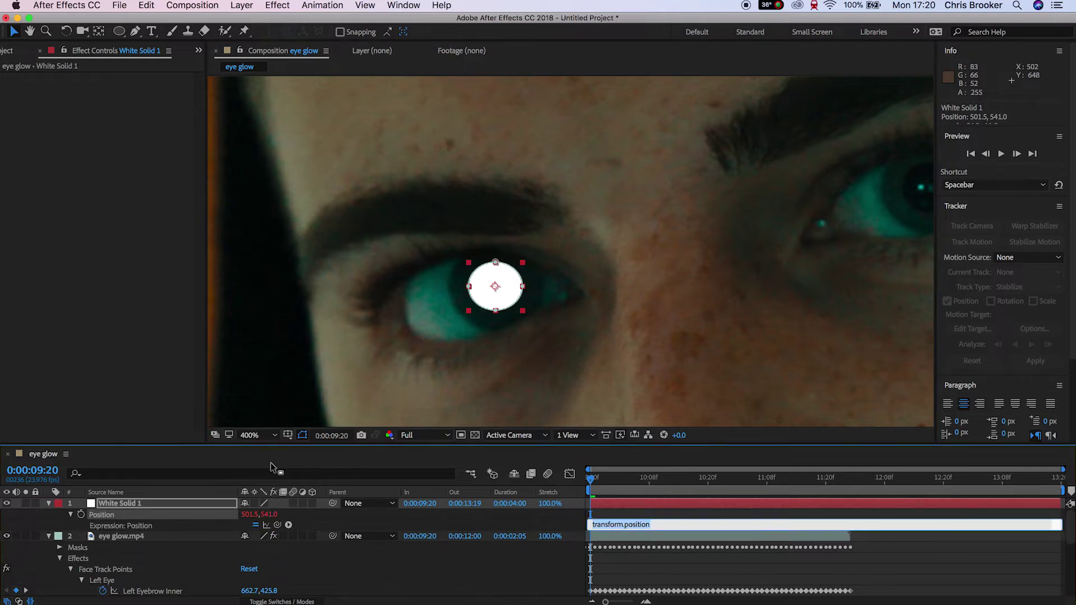
left_click_drag(259, 448, 259, 308)
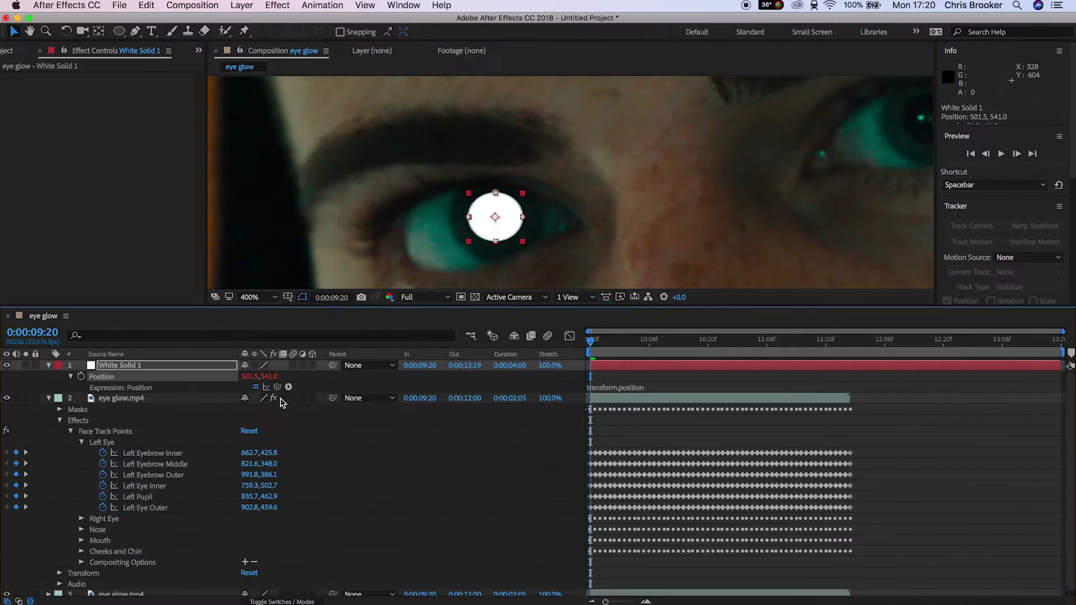
left_click_drag(199, 445, 150, 497)
left_click(722, 436)
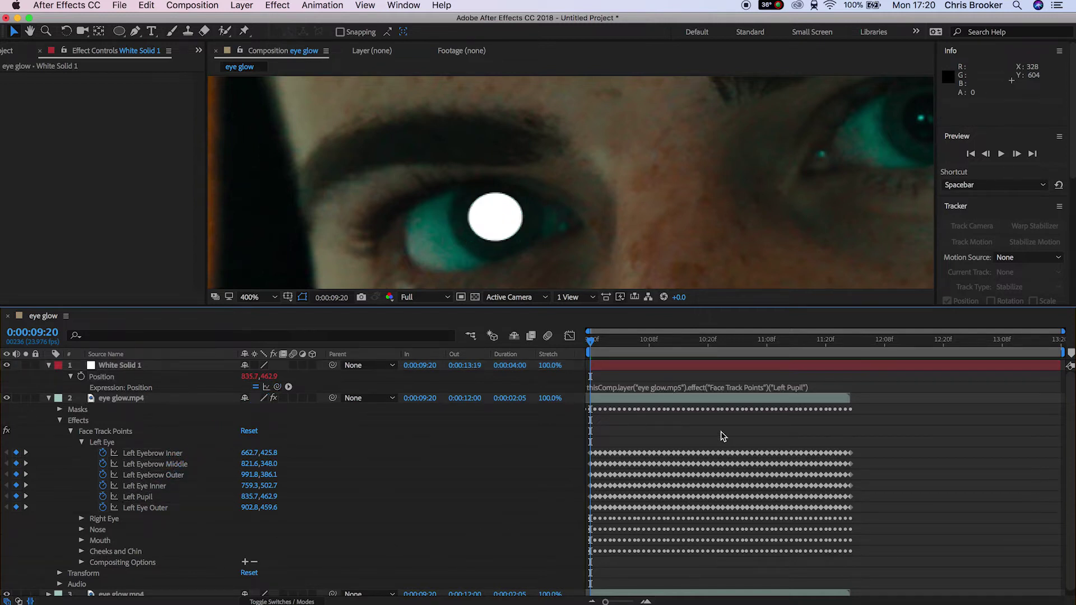
- Play back the composition to check how the white circle follows the tracked pupil
key("space")
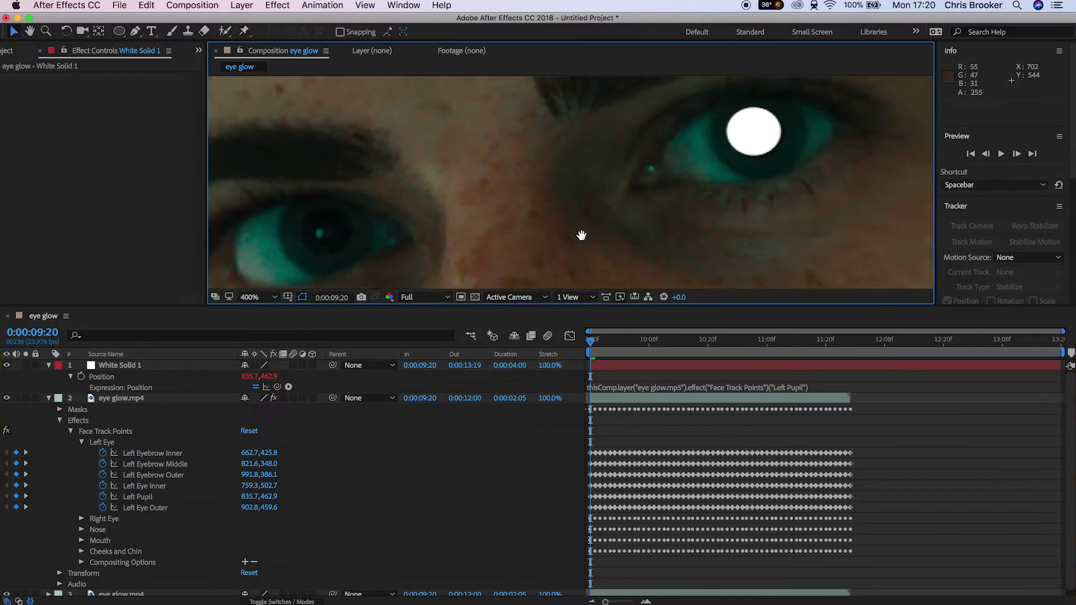
scroll(456, 233, "down", 5)
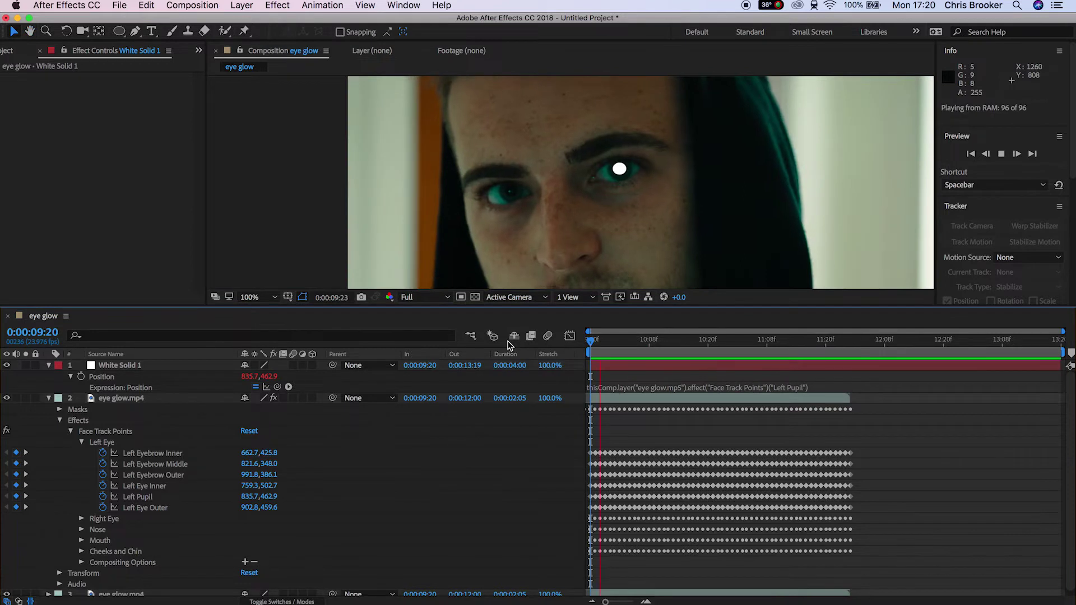
key("space")
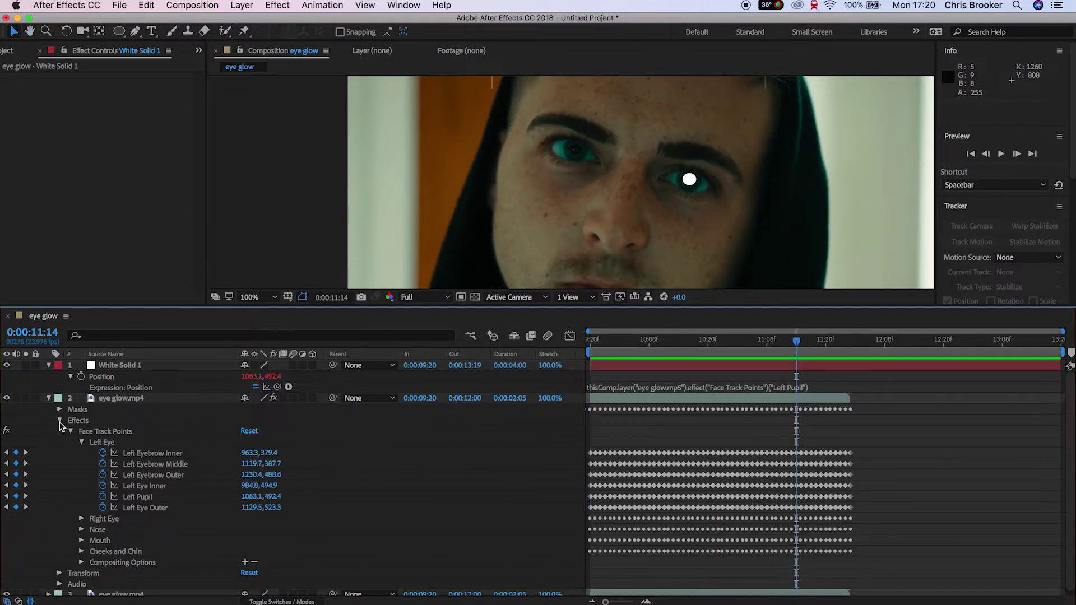
- Expose the Right Eye track points of the upper eye glow.mp4 layer and duplicate the white solid layer
left_click(60, 421)
left_click(60, 420)
left_click(81, 442)
left_click(82, 454)
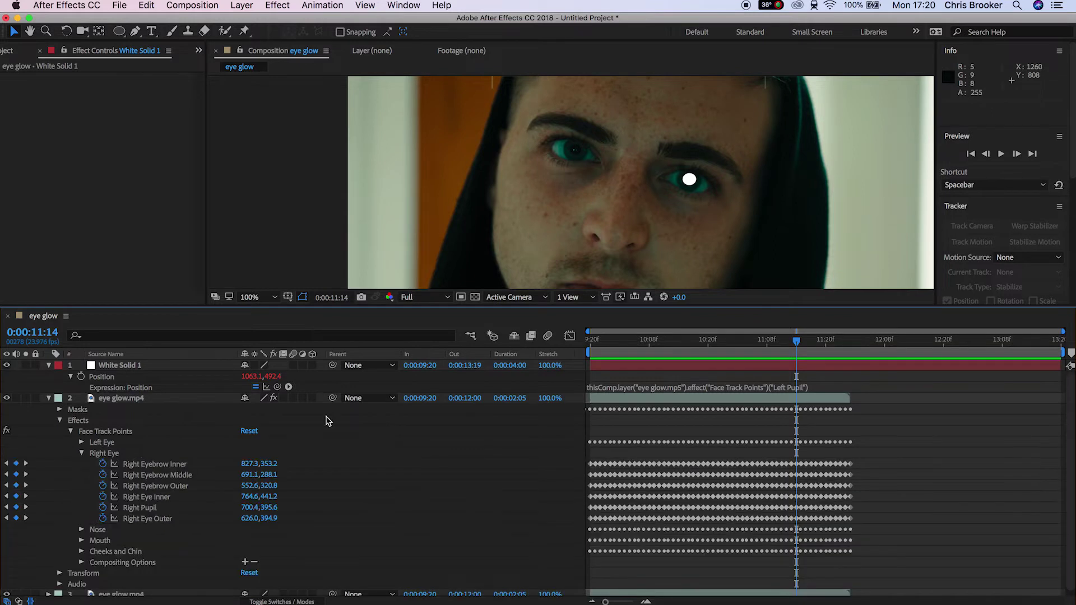
left_click(127, 365)
key("ctrl+c")
key("ctrl+v")
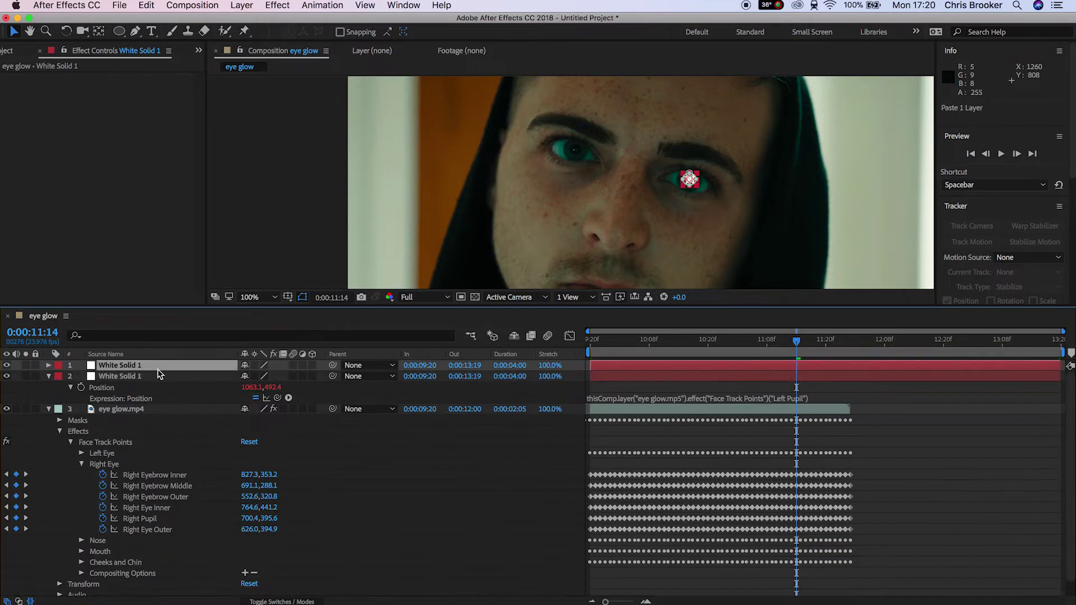
- Remove the Position expression from the duplicated solid and move it over the pupil at the image's left, at about 707.5, 401.5
left_click(81, 377)
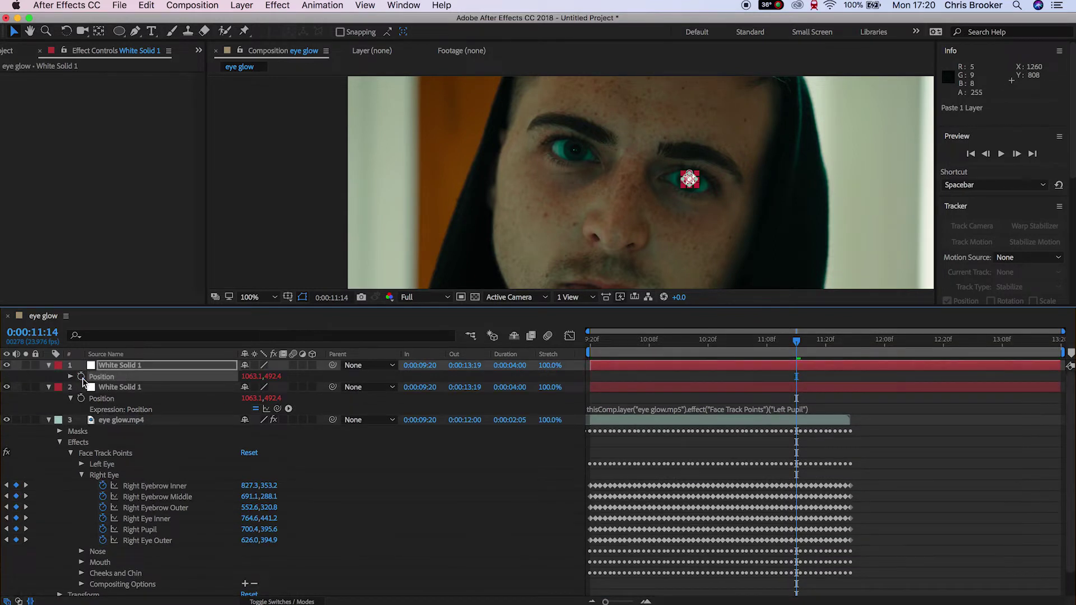
left_click(81, 376, "alt")
scroll(532, 192, "up", 4)
left_click_drag(312, 284, 593, 110)
scroll(569, 200, "down", 4)
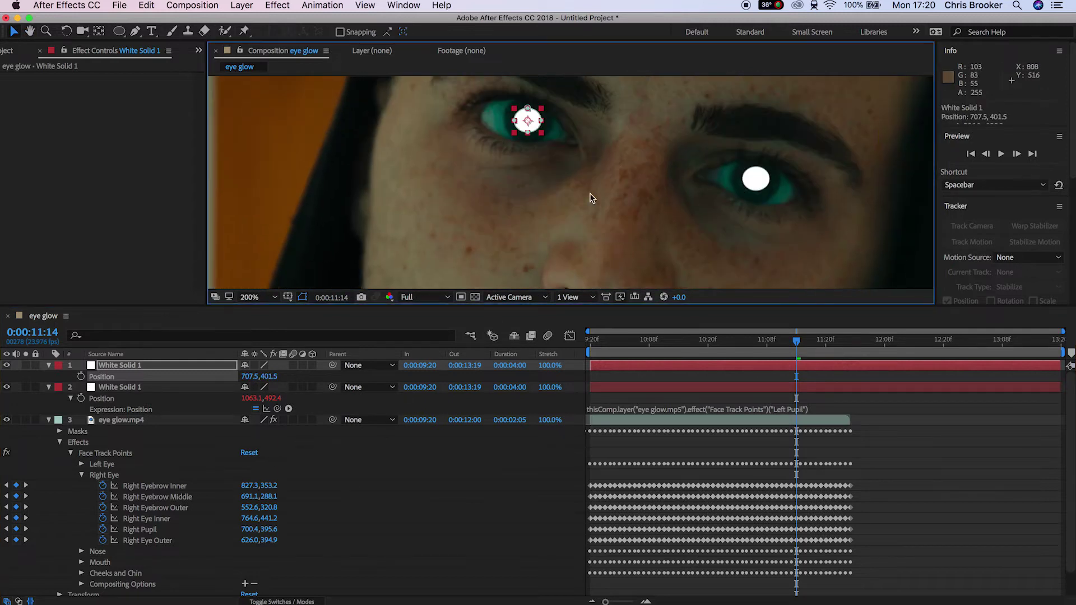
- Link the duplicated solid's Position with an expression to the Right Pupil track point and preview the motion
left_click(82, 376, "alt")
left_click_drag(277, 386, 147, 540)
left_click(910, 480)
key("space")
key("space")
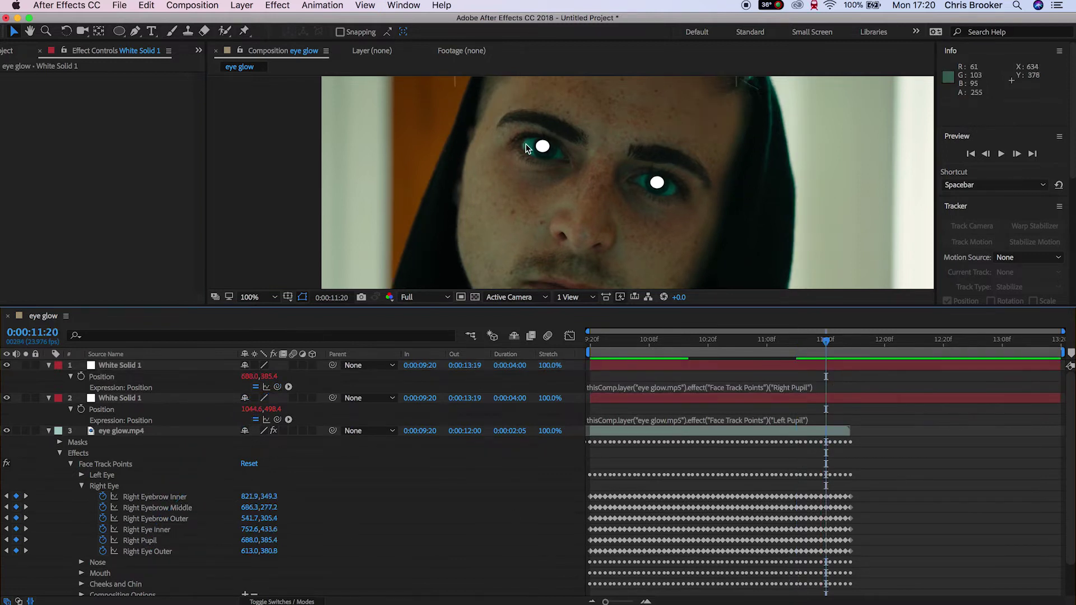
- Set the duplicated solid's Anchor Point to 496, 537 to recentre the circle over the pupil
scroll(526, 184, "up", 2)
left_click_drag(539, 169, 550, 169)
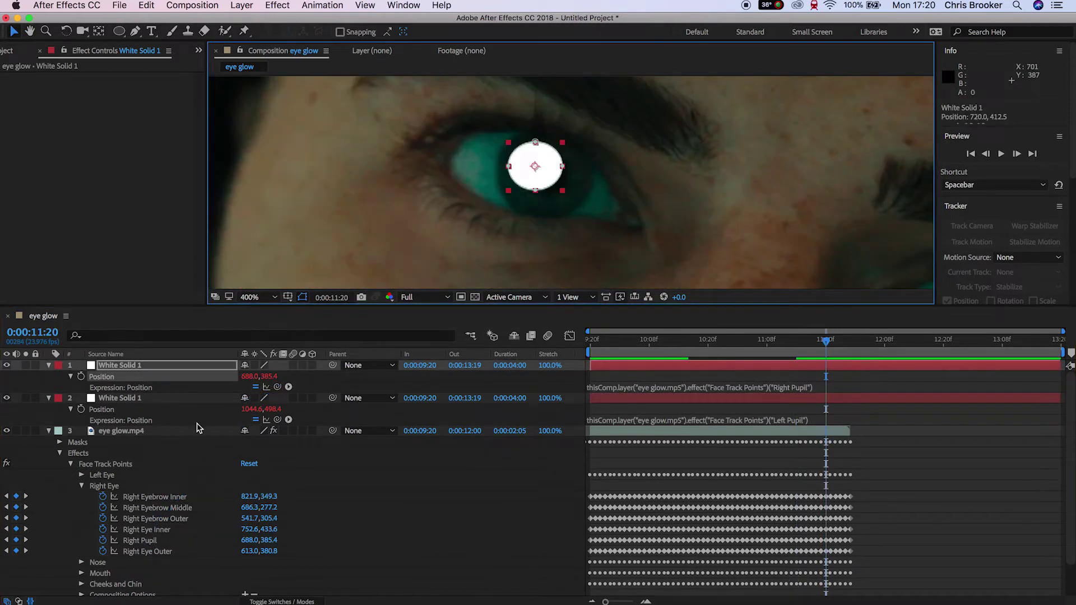
key("a")
left_click_drag(250, 376, 266, 376)
- Fit the whole frame in view and play the composition from its start to check both white circles
key("space")
left_click(264, 297)
left_click(290, 307)
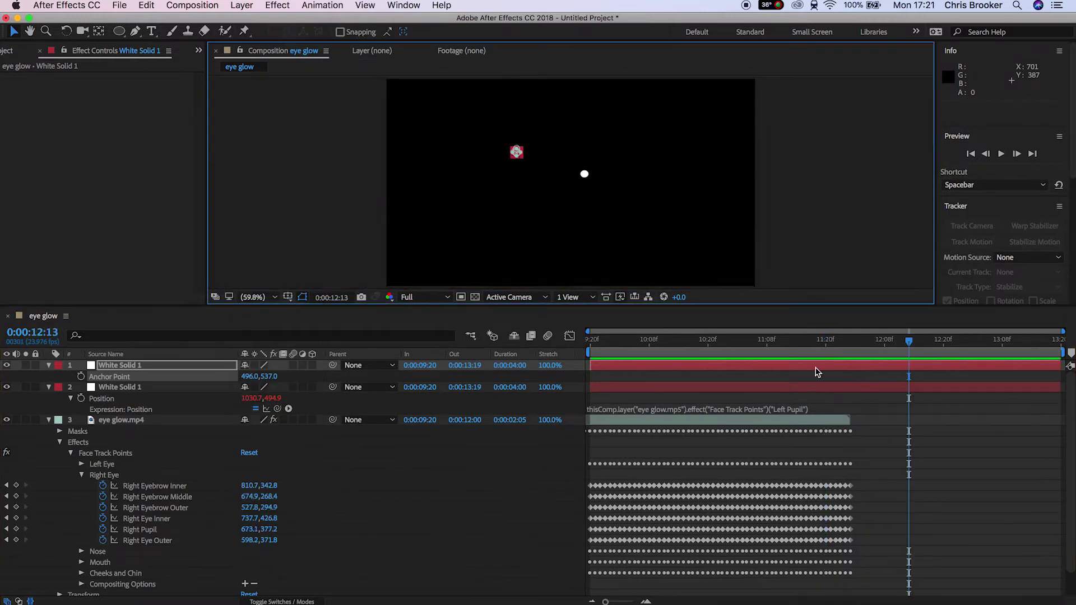
left_click_drag(807, 340, 473, 346)
key("=")
left_click(689, 398)
key("space")
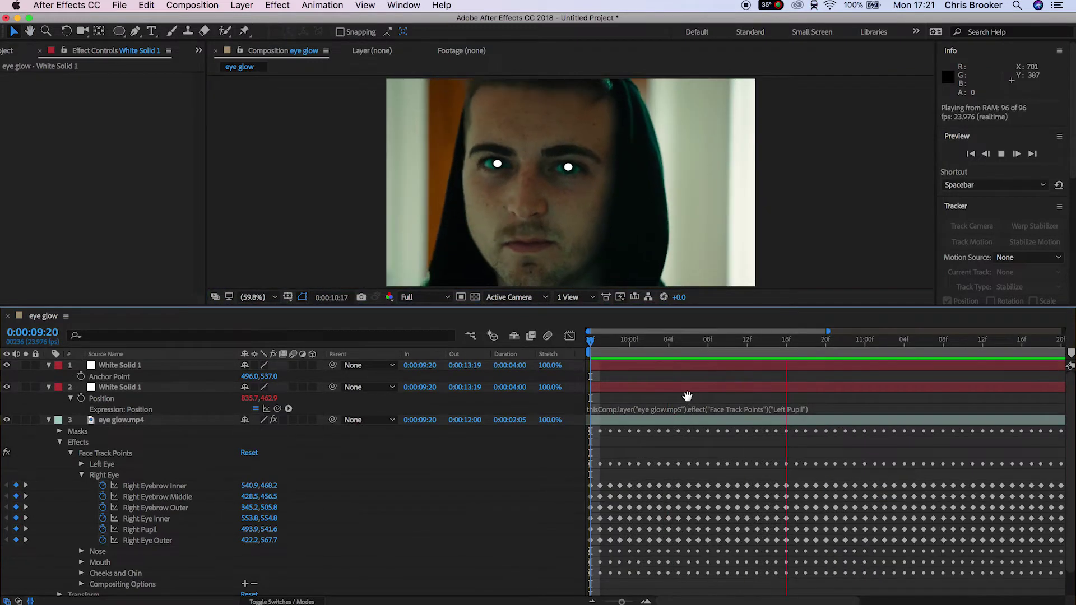
key("space")
- Reveal the mask settings of the two white solids and set the upper solid's Mask Feather to 31 pixels
left_click(125, 387)
left_click(133, 366, "shift")
key("m")
left_click(70, 376)
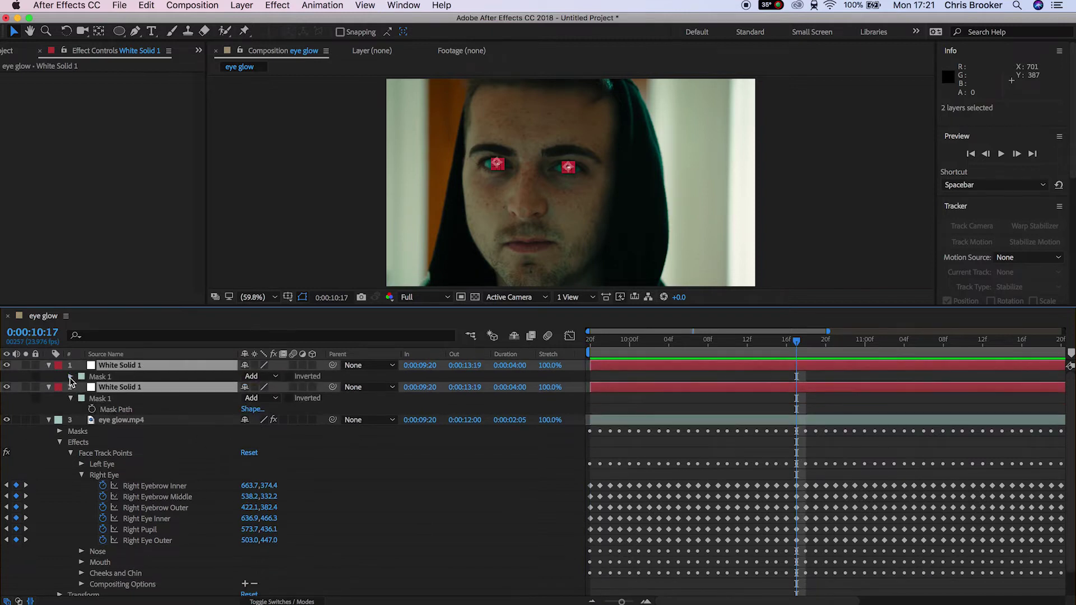
left_click(71, 377)
left_click_drag(257, 399, 278, 403)
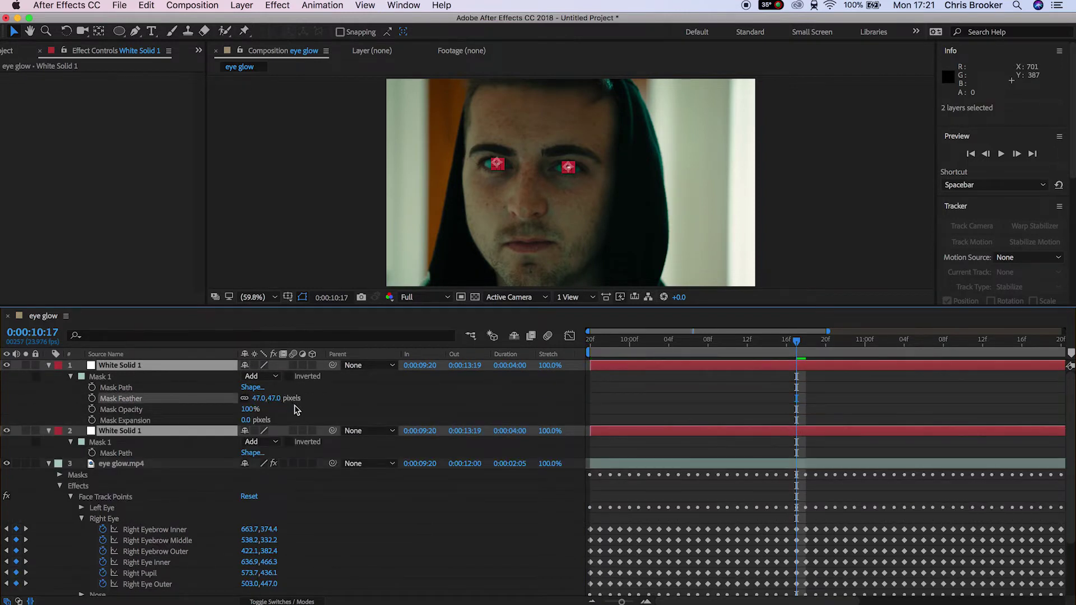
left_click(435, 398)
left_click_drag(271, 398, 220, 407)
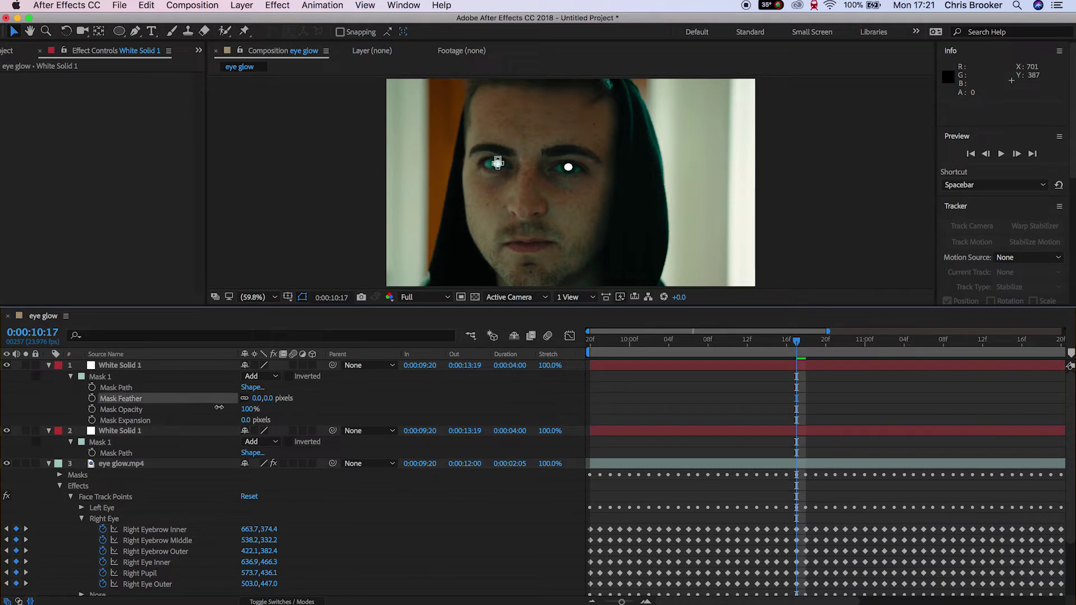
left_click(440, 388)
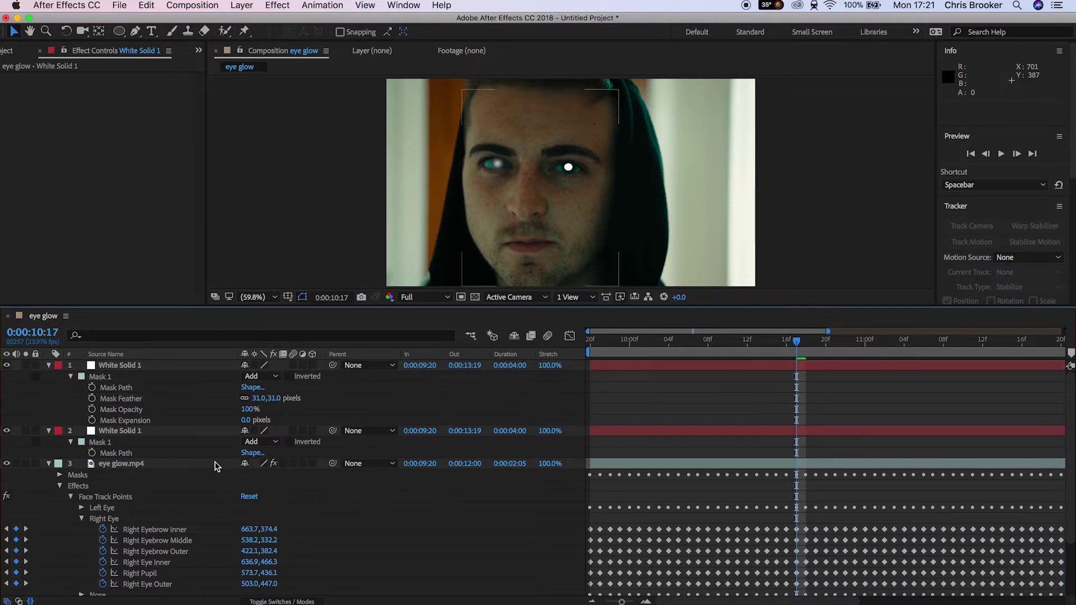
- Set the lower white solid's Mask Feather to 23 pixels and collapse both solid layers
left_click(71, 442)
left_click_drag(255, 464, 268, 465)
left_click(419, 472)
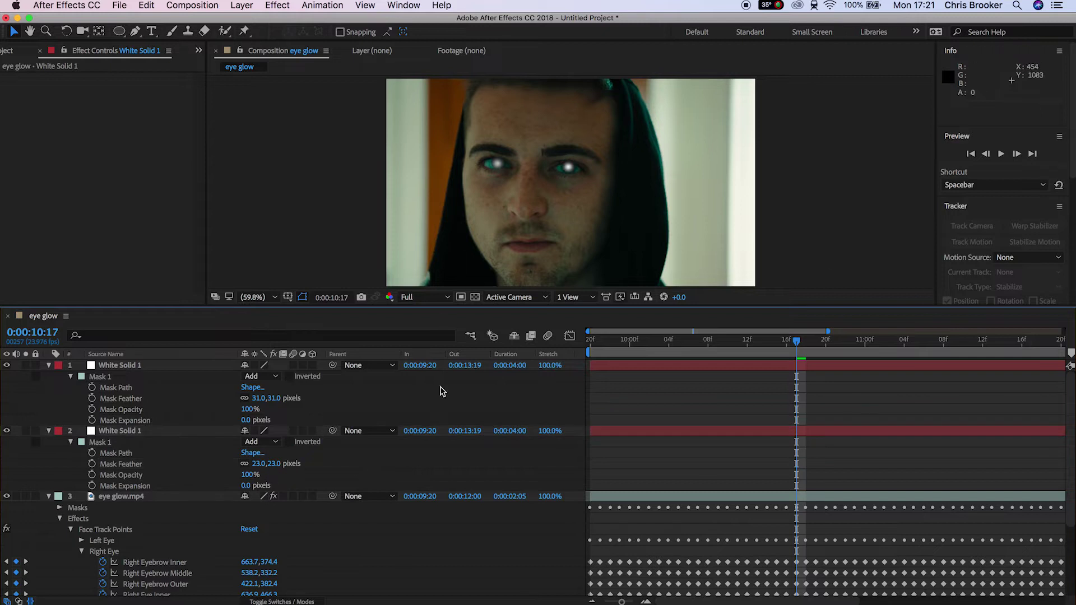
left_click(49, 366)
left_click(49, 376)
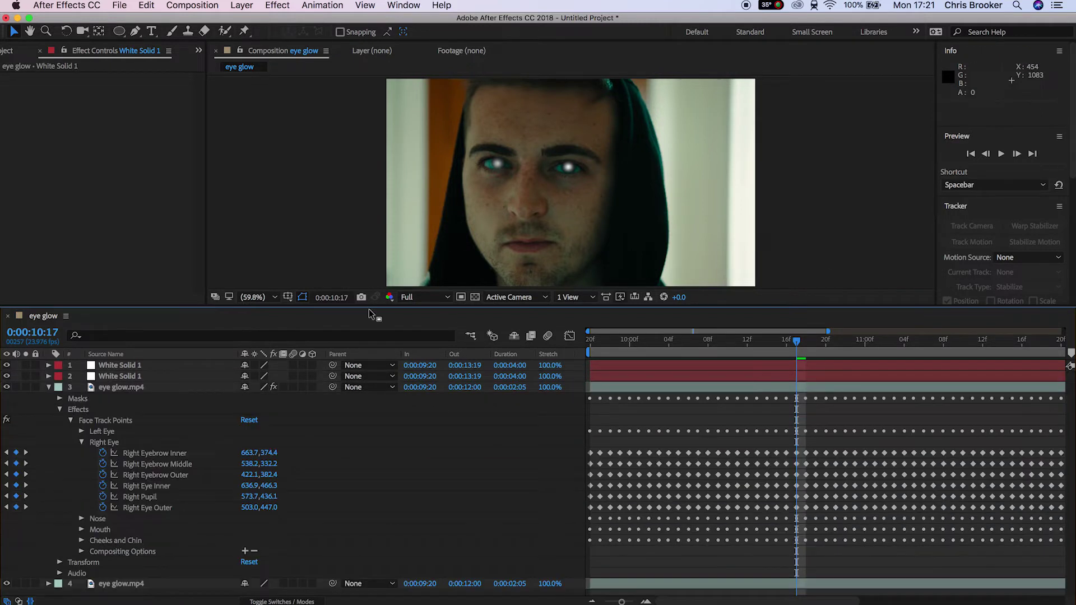
- Add a new adjustment layer above the two white solids
scroll(563, 163, "up", 5)
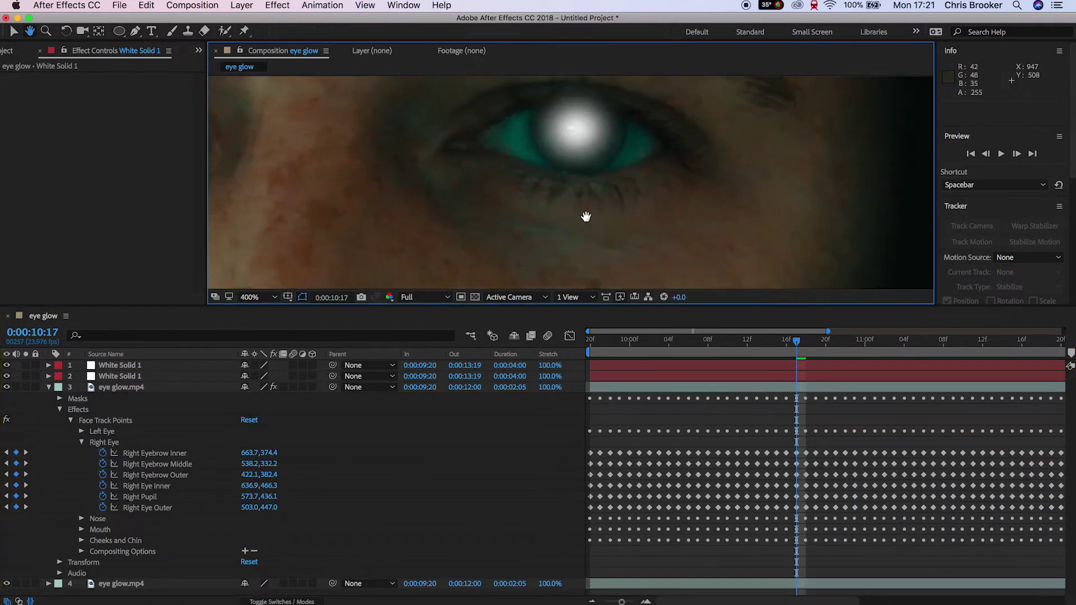
left_click(247, 7)
mouse_move(336, 20)
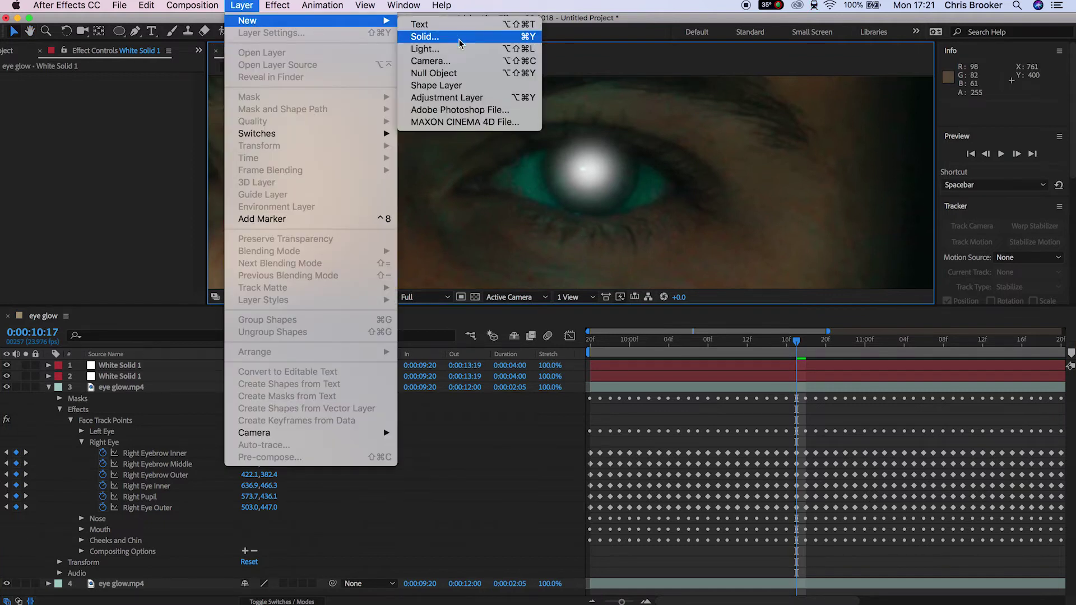
left_click(468, 97)
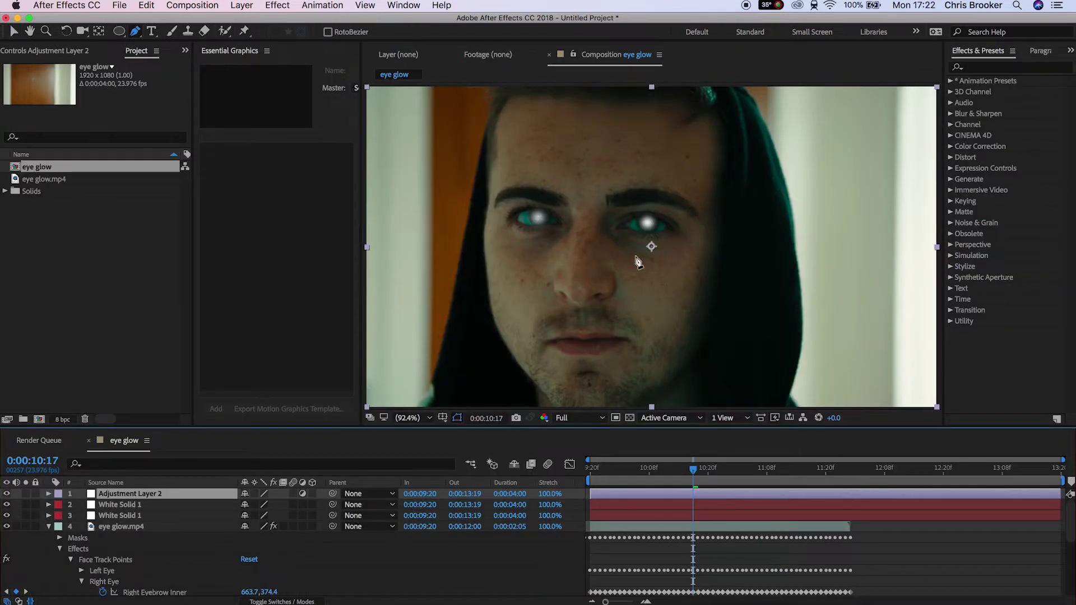
- Draw a closed Pen mask on the adjustment layer around the visible eyeball of the eye at the image's right
key("period")
key("period")
key("period")
left_click(14, 32)
scroll(644, 263, "up", 2)
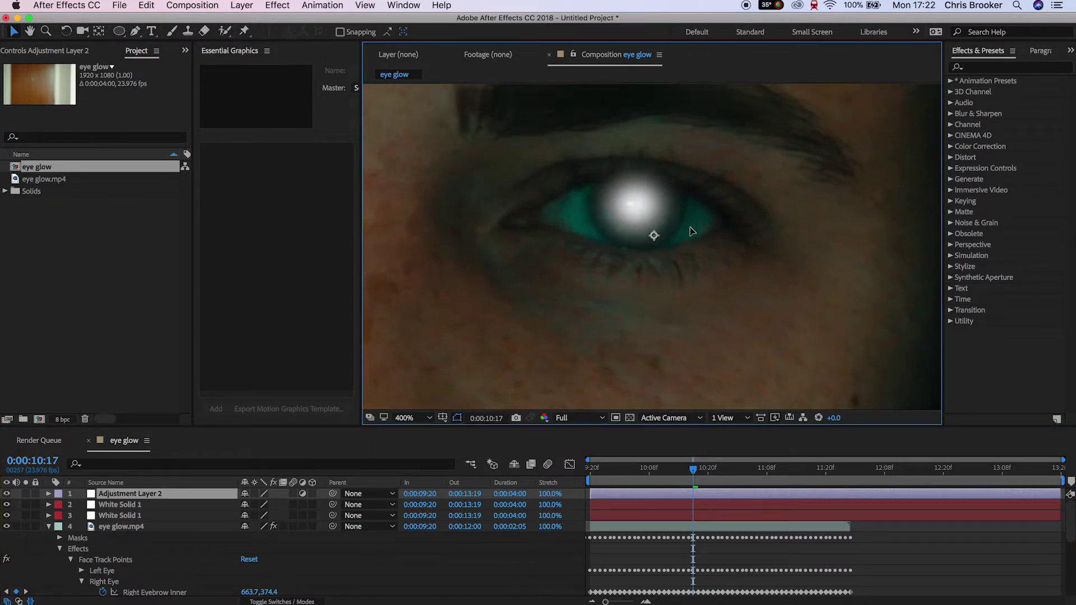
key("Return")
left_click(135, 31)
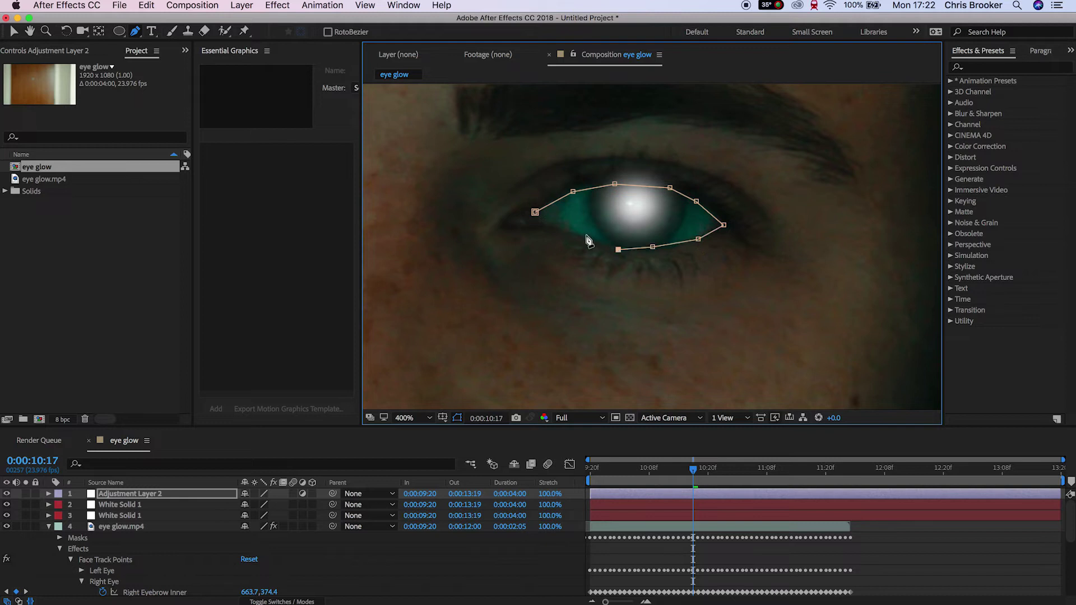
key("v")
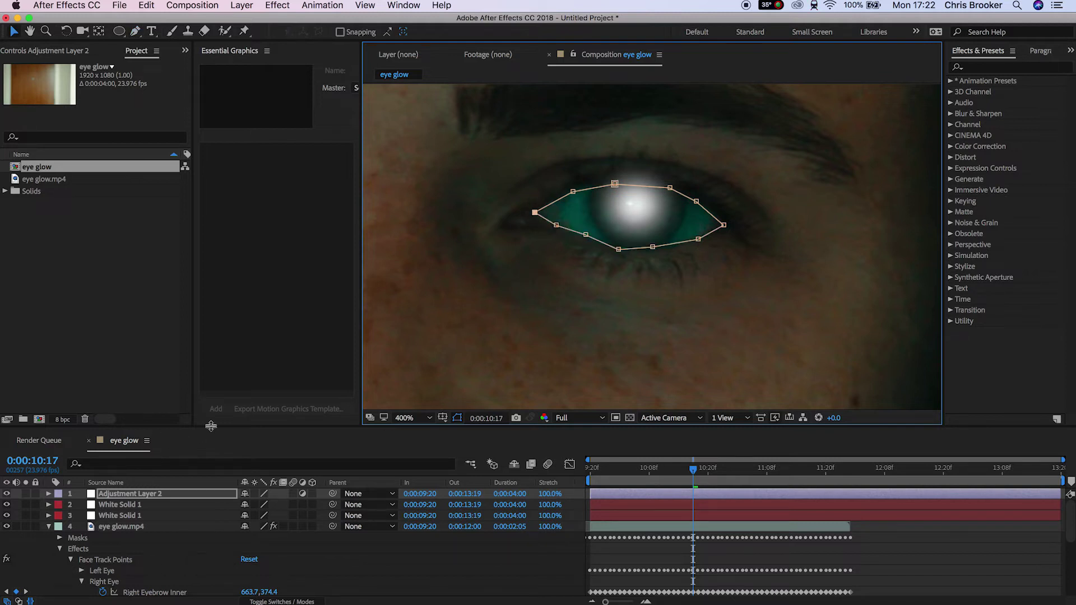
- Link the adjustment layer's Position with an expression to the Left Pupil track point of the eye glow.mp4 layer
left_click_drag(211, 425, 211, 366)
key("comma")
key("comma")
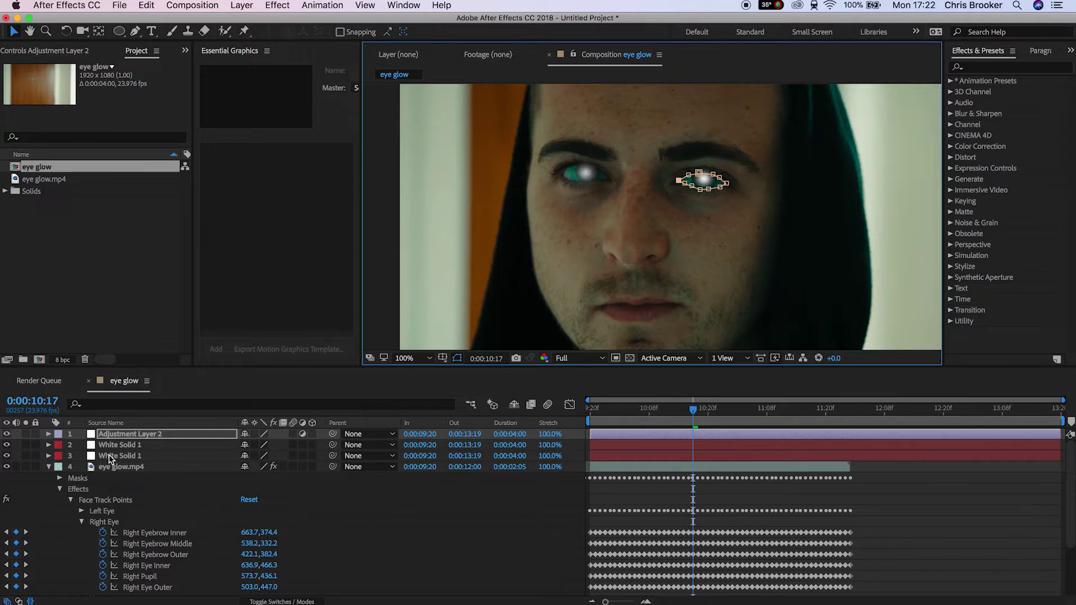
key("p")
left_click(81, 522)
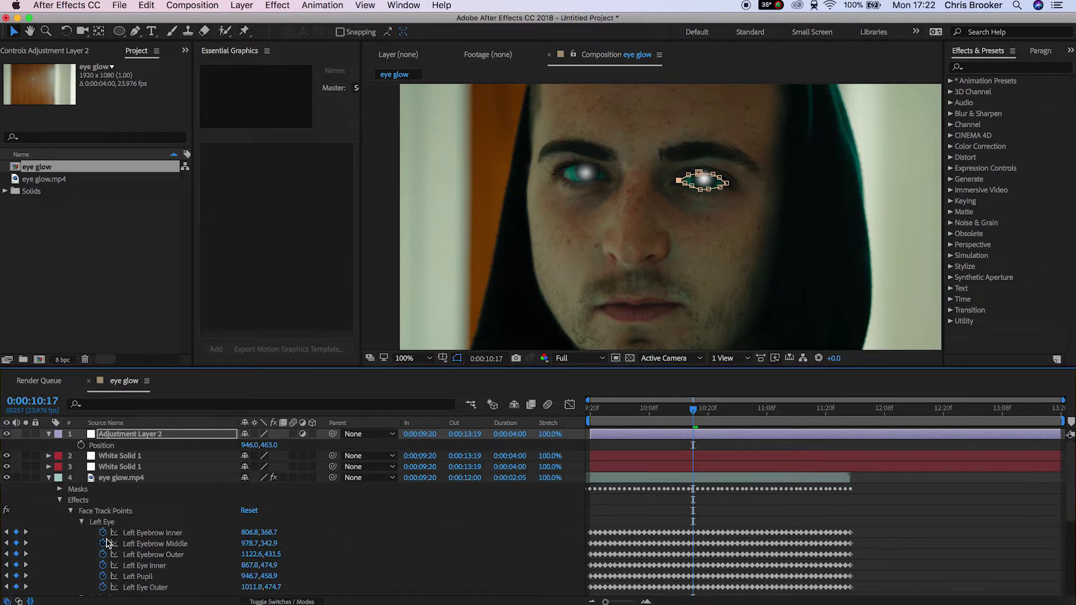
left_click(80, 445, "alt")
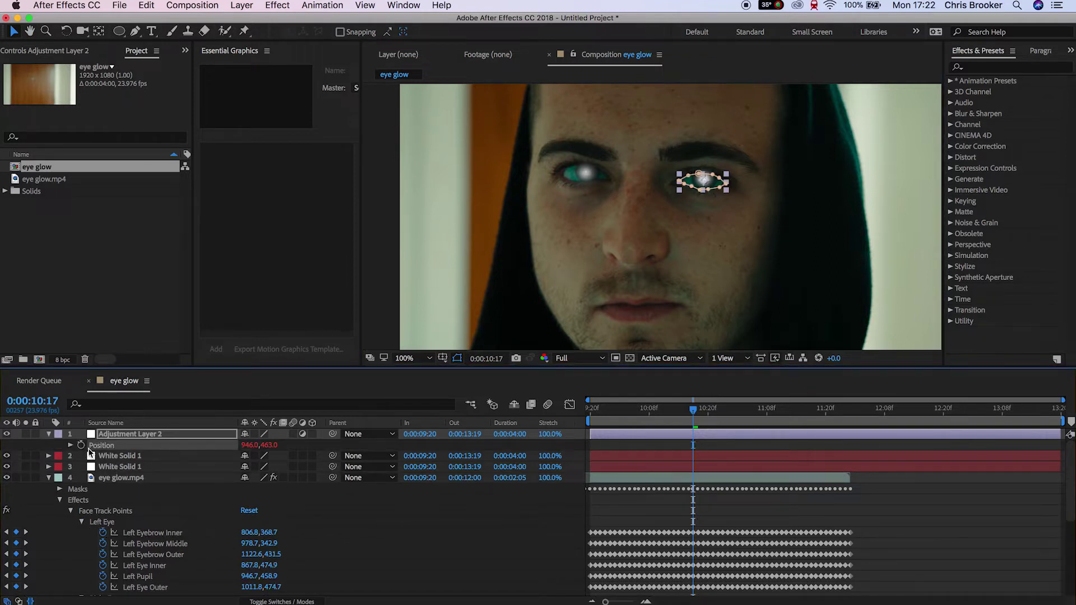
left_click_drag(278, 456, 140, 588)
- Scrub through the composition to check how the adjustment layer's mask follows the eye
left_click_drag(688, 412, 757, 416)
scroll(699, 318, "down", 1)
left_click(741, 433)
scroll(727, 236, "up", 2)
left_click_drag(807, 197, 704, 244)
left_click_drag(758, 413, 793, 415)
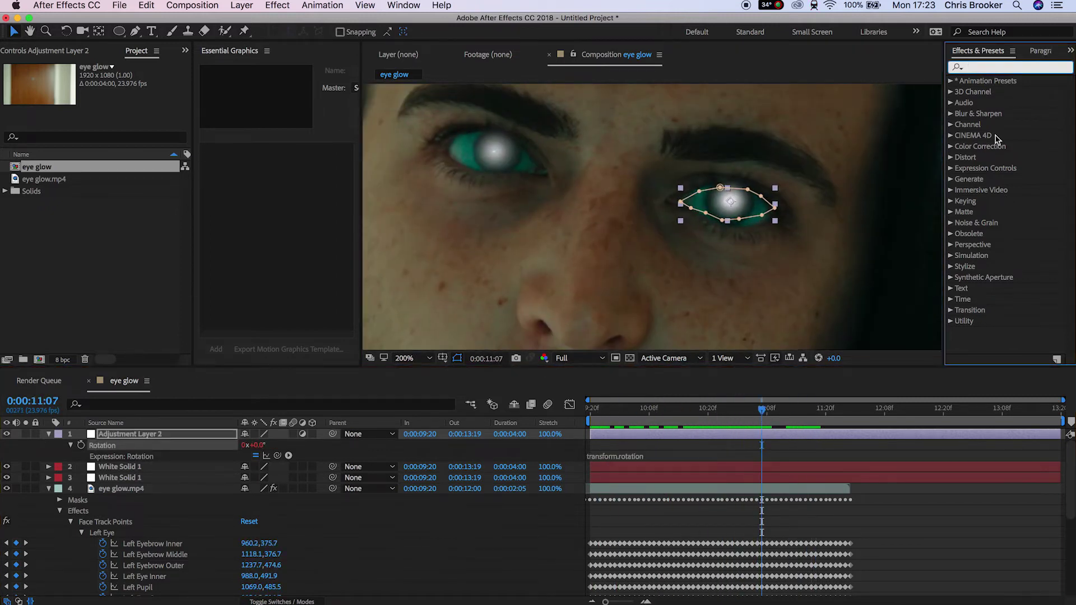
- Apply the Curves effect to the adjustment layer and raise the Red channel curve
type("curv")
left_click_drag(1002, 137, 739, 204)
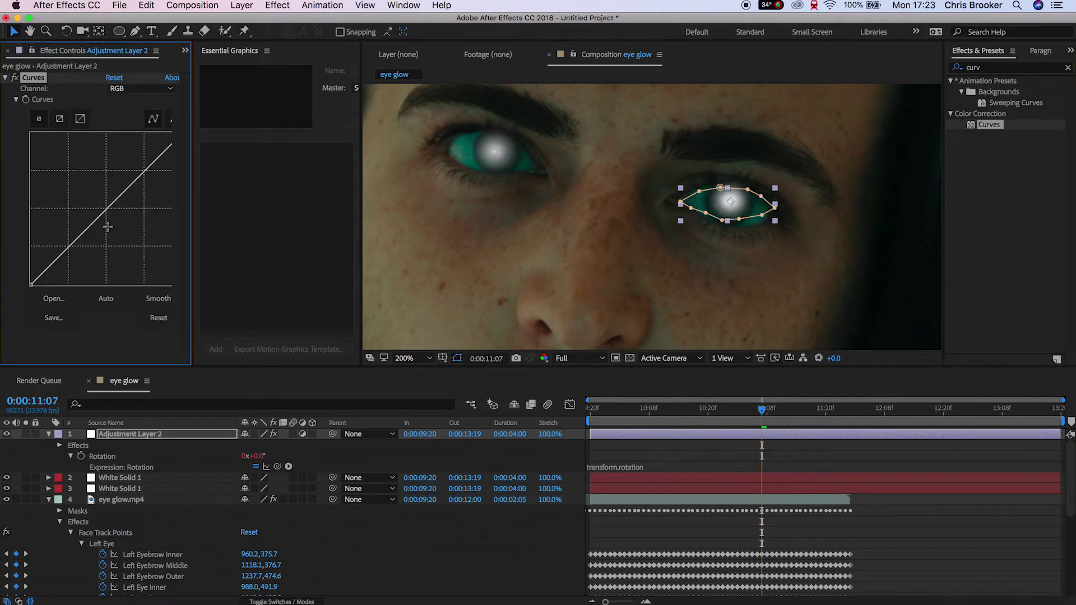
left_click(140, 89)
left_click(121, 112)
left_click_drag(110, 209, 83, 185)
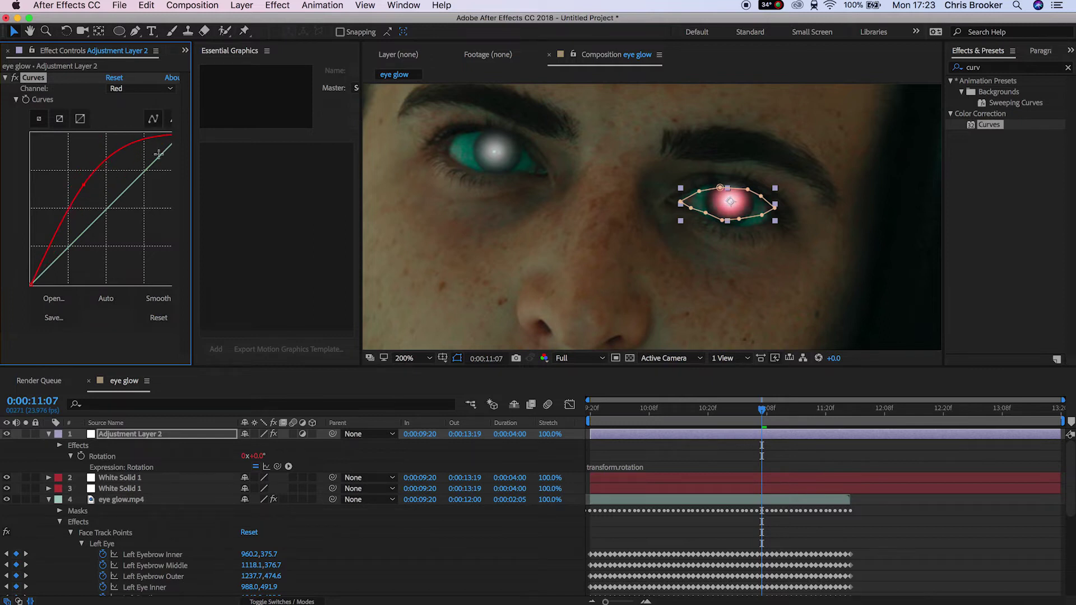
key("comma")
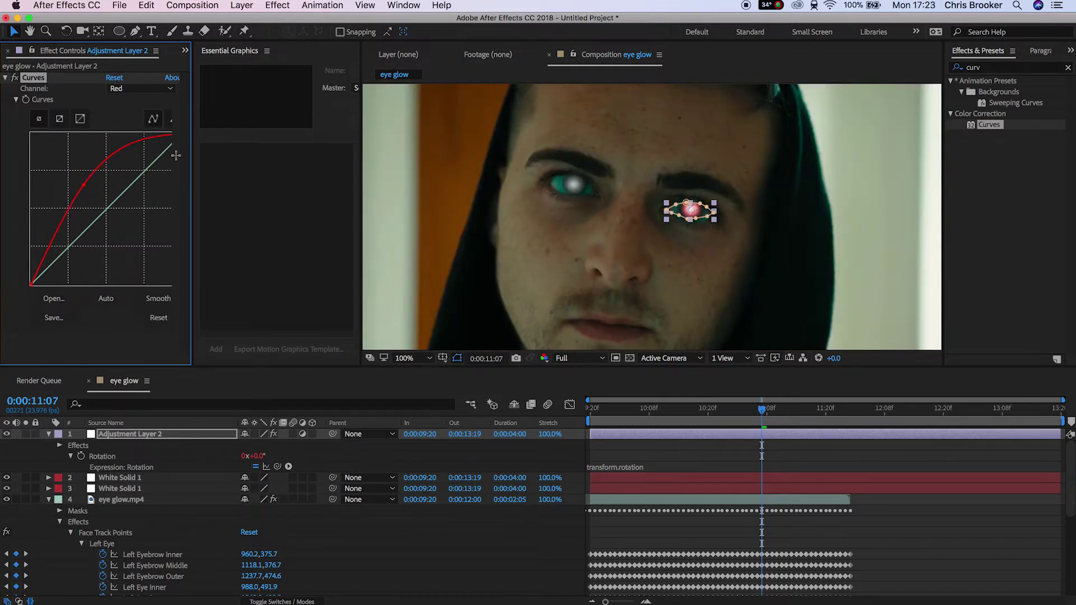
left_click_drag(193, 222, 312, 224)
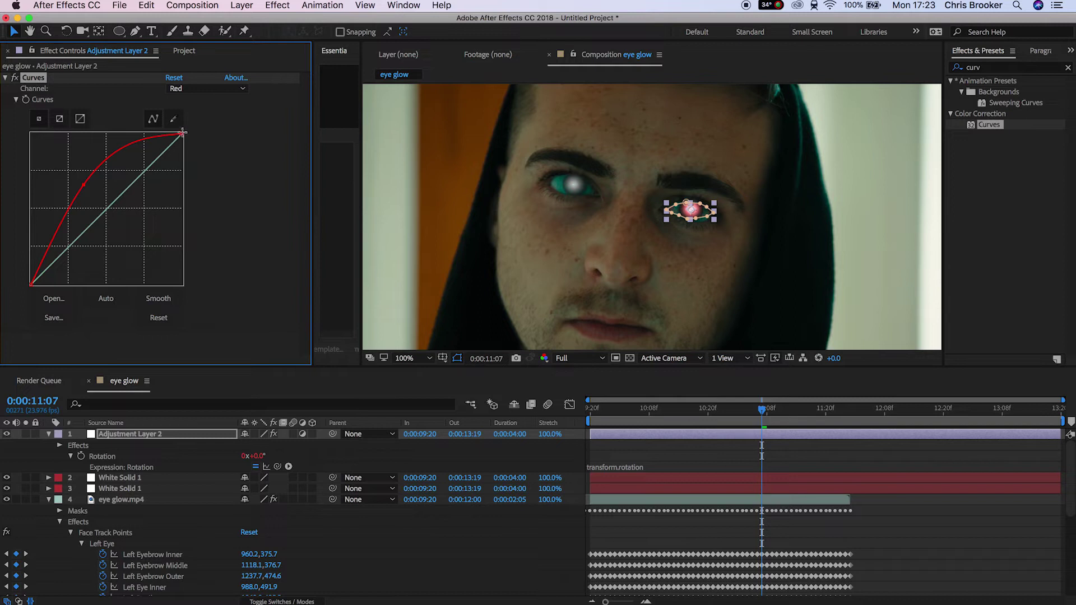
left_click_drag(151, 122, 106, 120)
- Raise the RGB curve of the Curves effect steeply to blow out the masked eye to white
left_click(207, 88)
left_click(208, 97)
left_click_drag(181, 133, 88, 116)
left_click_drag(73, 159, 51, 168)
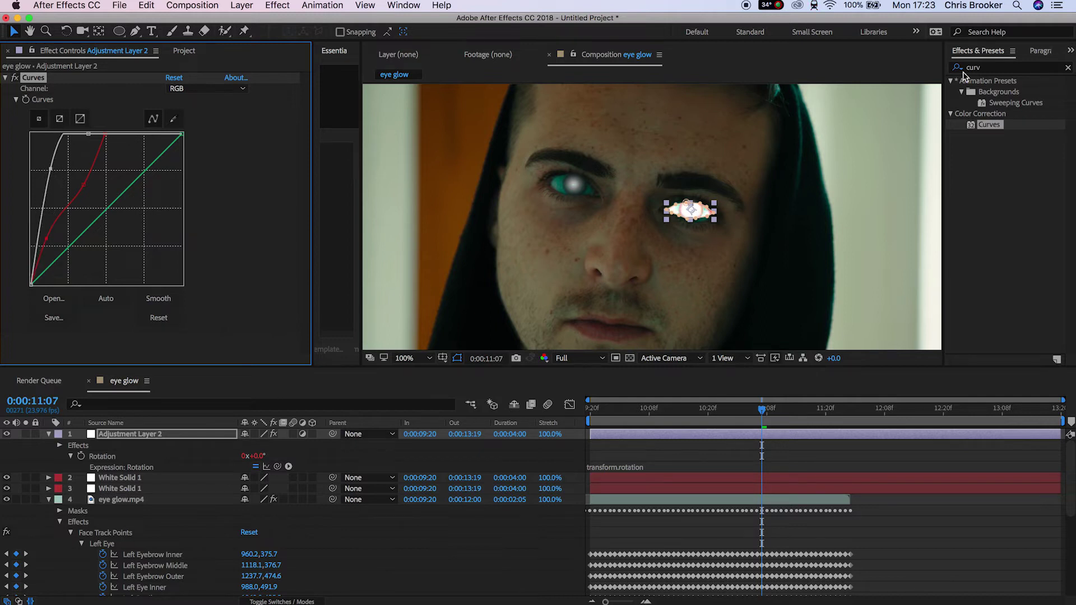
- Set the Mask Feather of the adjustment layer's eye mask to 47 pixels
left_click(984, 68)
left_click(965, 556)
key("g")
left_click(710, 434)
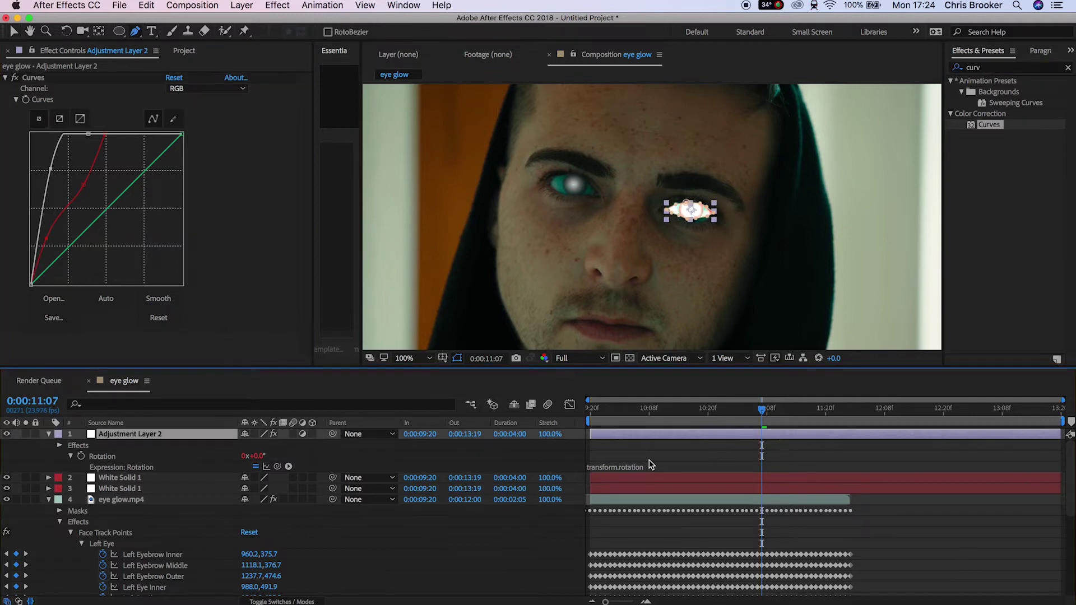
left_click(60, 446)
left_click(60, 445)
key("m")
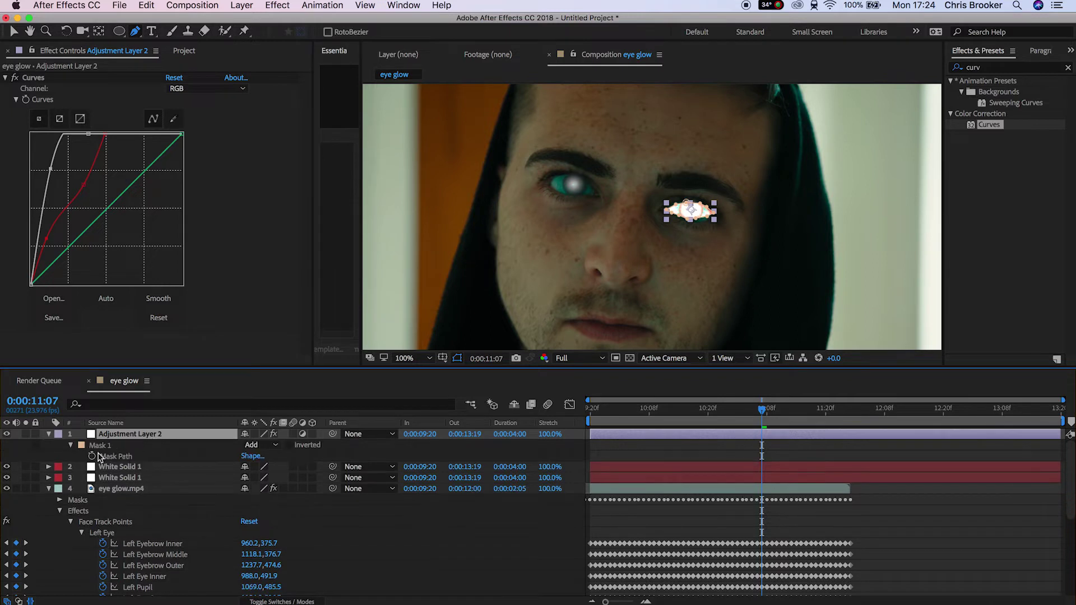
left_click(69, 446)
mouse_move(273, 475)
left_mouse_down()
mouse_move(298, 470)
mouse_move(276, 467)
left_mouse_up()
left_click(783, 470)
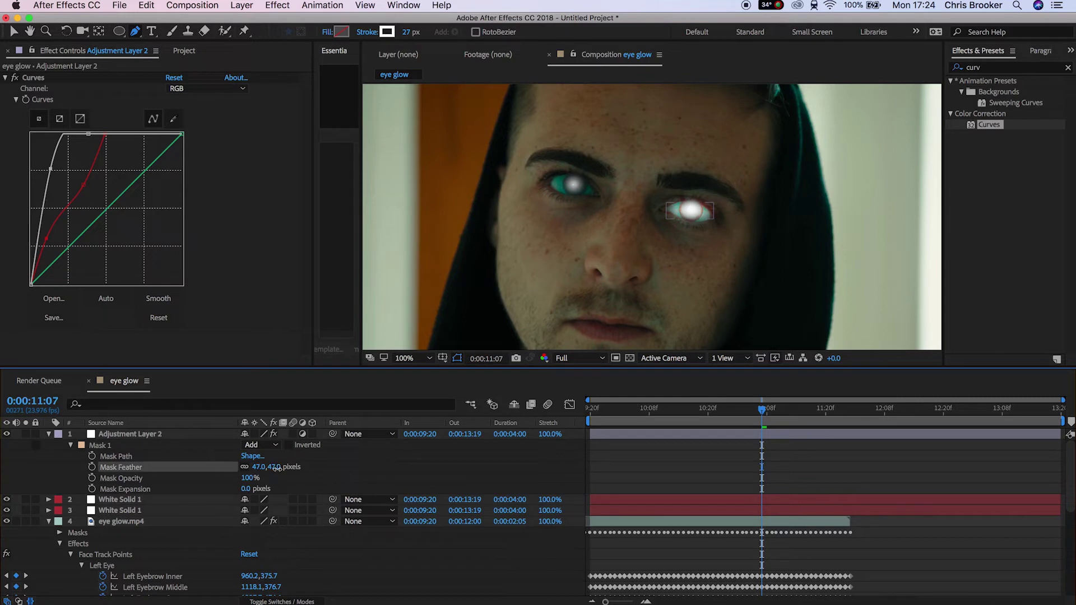
- Apply the Tint effect to the eye's adjustment layer and map white to pure red FF0000
left_click(989, 71)
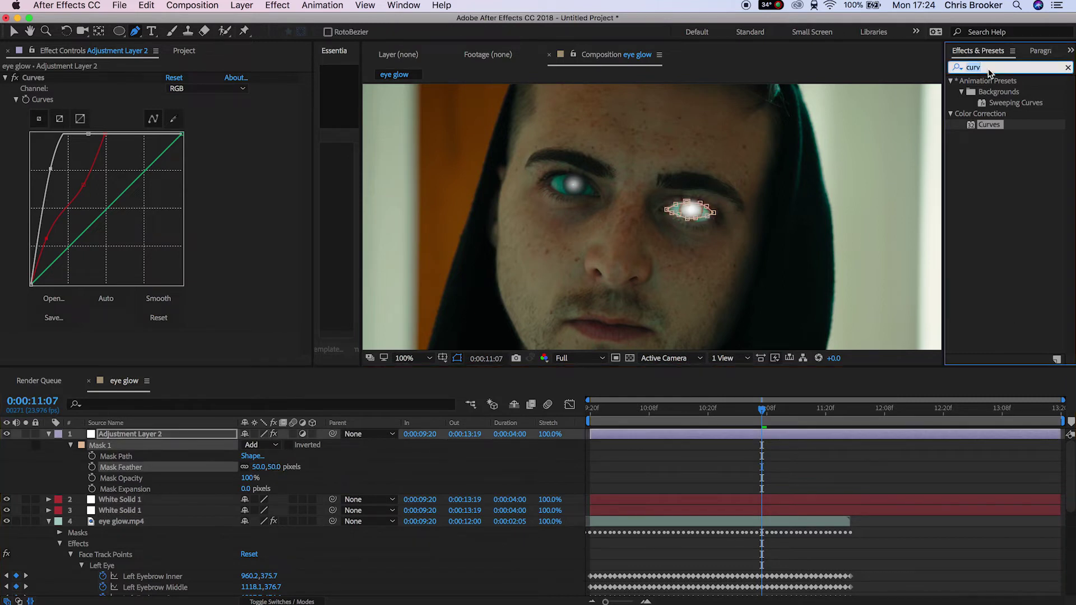
type("tint")
left_click(1000, 125)
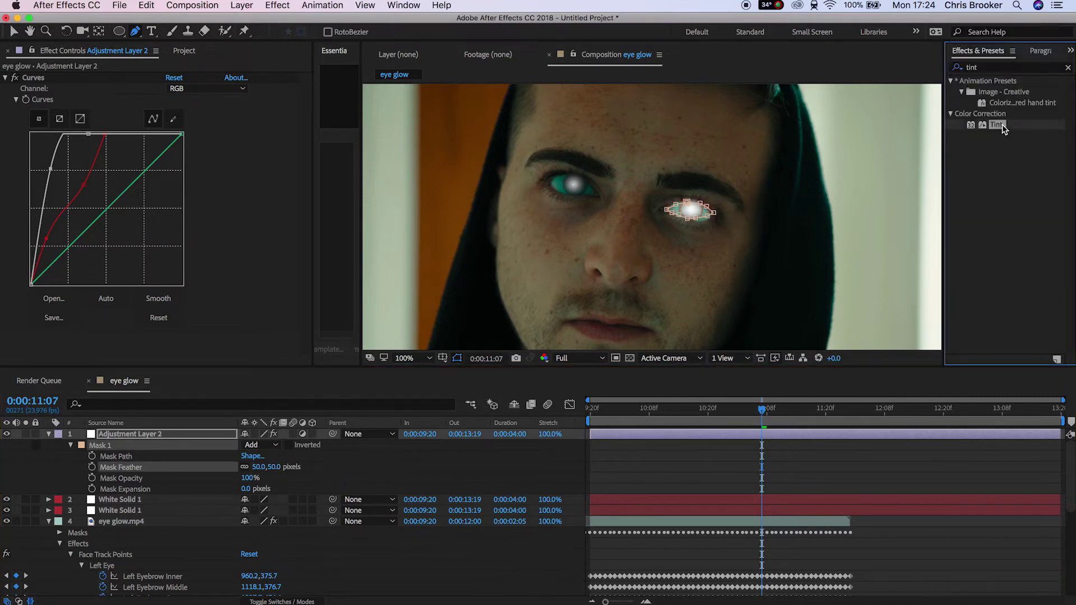
left_click_drag(811, 386, 163, 434)
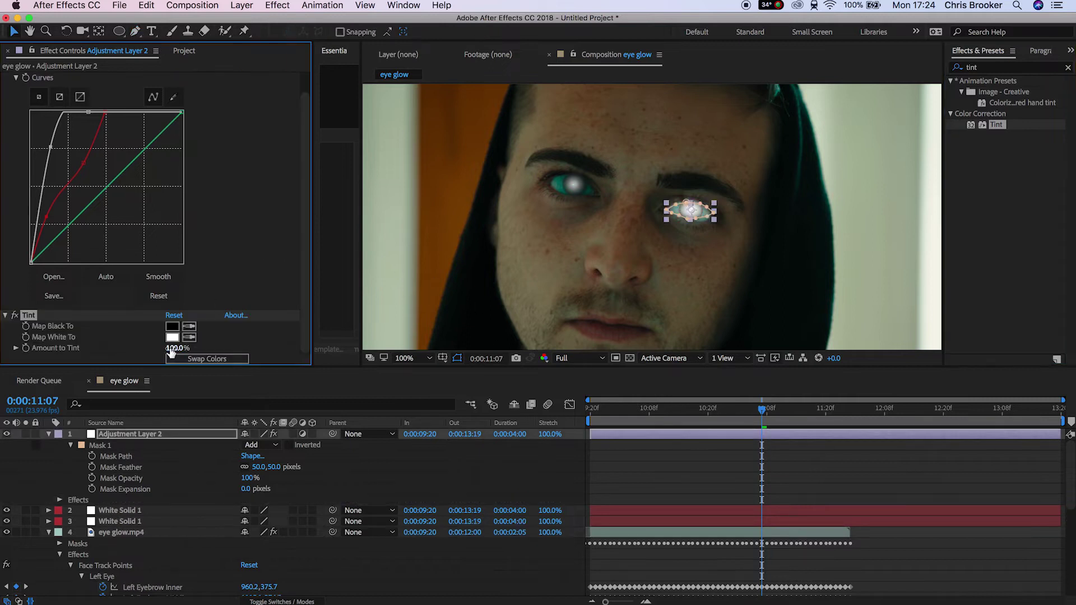
left_click(172, 337)
left_click(365, 289)
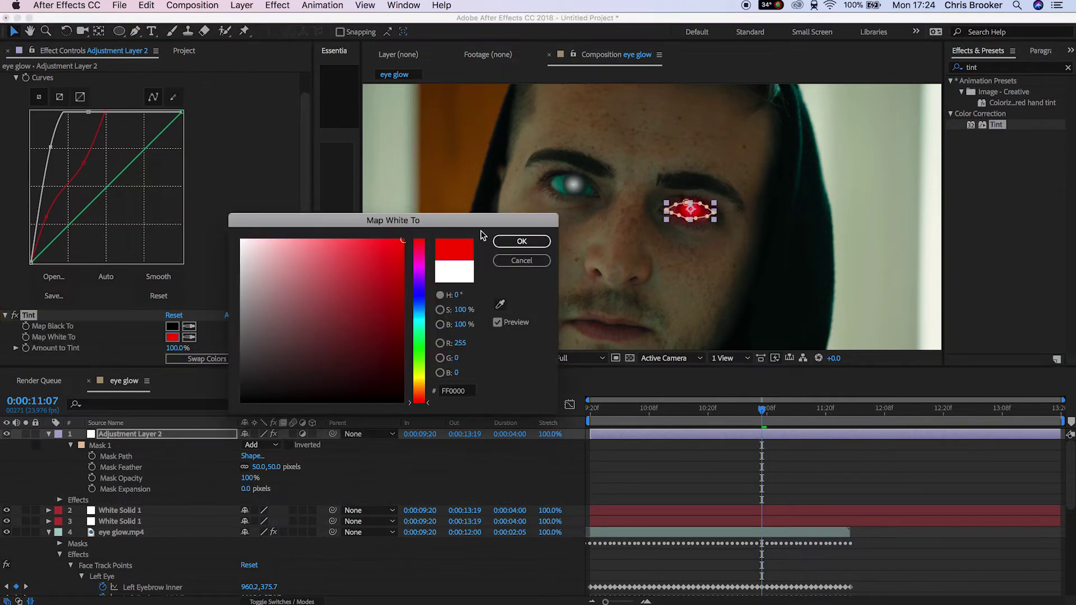
left_click(521, 242)
- Play back the composition to check how the red glow follows the eye
left_click(909, 489)
key("space")
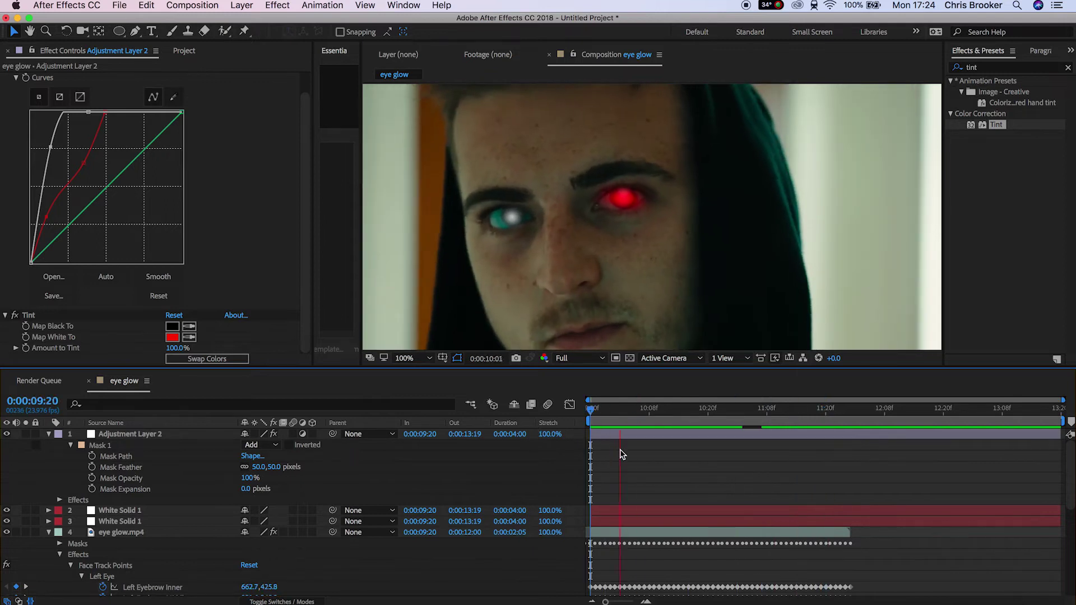
key("space")
- Duplicate the red adjustment layer, move the copy over the other eye, and link its Position to that eye's tracked pupil with an expression
mouse_move(802, 413)
left_mouse_down()
mouse_move(617, 423)
mouse_move(810, 422)
left_mouse_up()
key("ctrl+d")
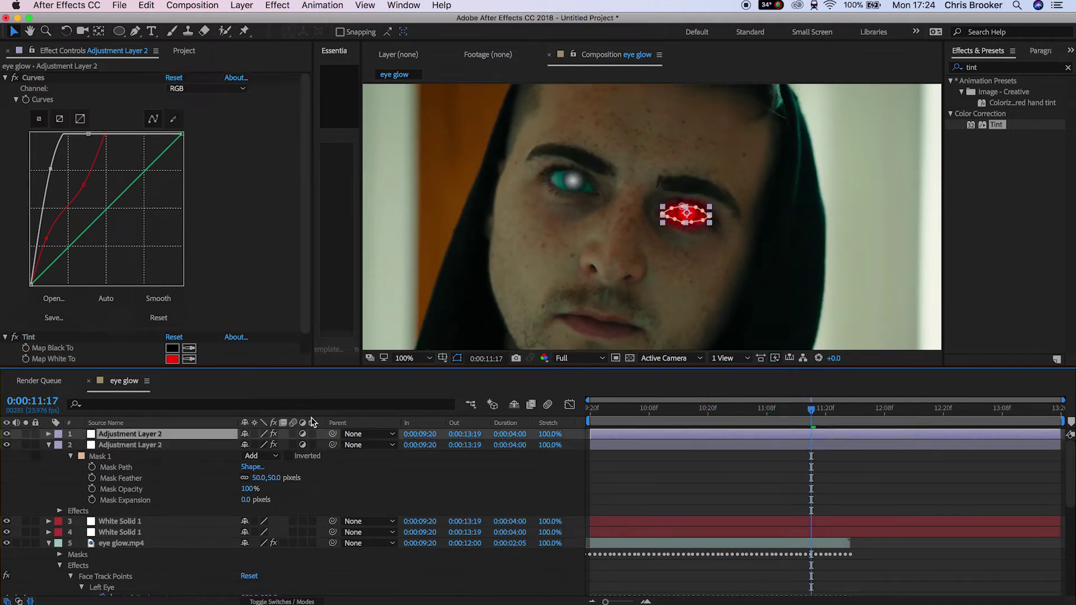
key("p")
left_click_drag(712, 235, 676, 227)
left_click_drag(249, 445, 156, 532)
scroll(168, 562, "down", 10)
scroll(168, 562, "up", 10)
left_click(80, 444, "alt")
left_click(927, 514)
scroll(927, 513, "up", 10)
- Set the duplicated adjustment layer's Mask Feather to 82 pixels
left_click(149, 434)
key("m")
key("m")
left_click(149, 465)
left_click_drag(258, 467, 278, 466)
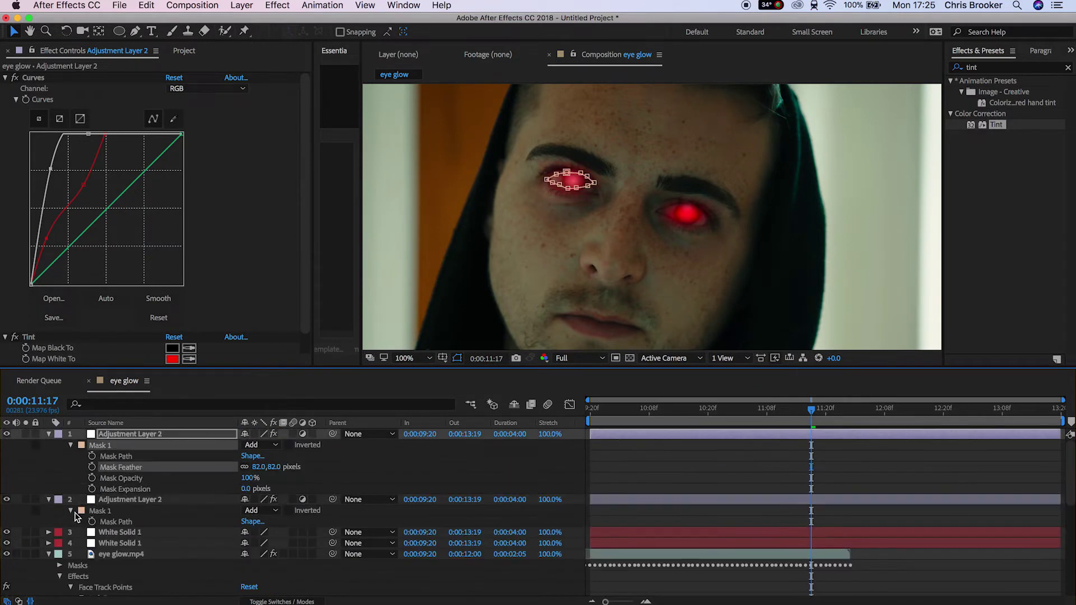
- Set the Mask Feather of the original eye adjustment layer to 114 pixels
double_click(71, 511)
left_click_drag(258, 532, 326, 531)
left_click(327, 531)
- Play the composition from the start with the whole frame visible to check both red eye glows
left_click_drag(811, 410, 589, 410)
left_click(413, 358)
left_click(414, 258)
key("space")
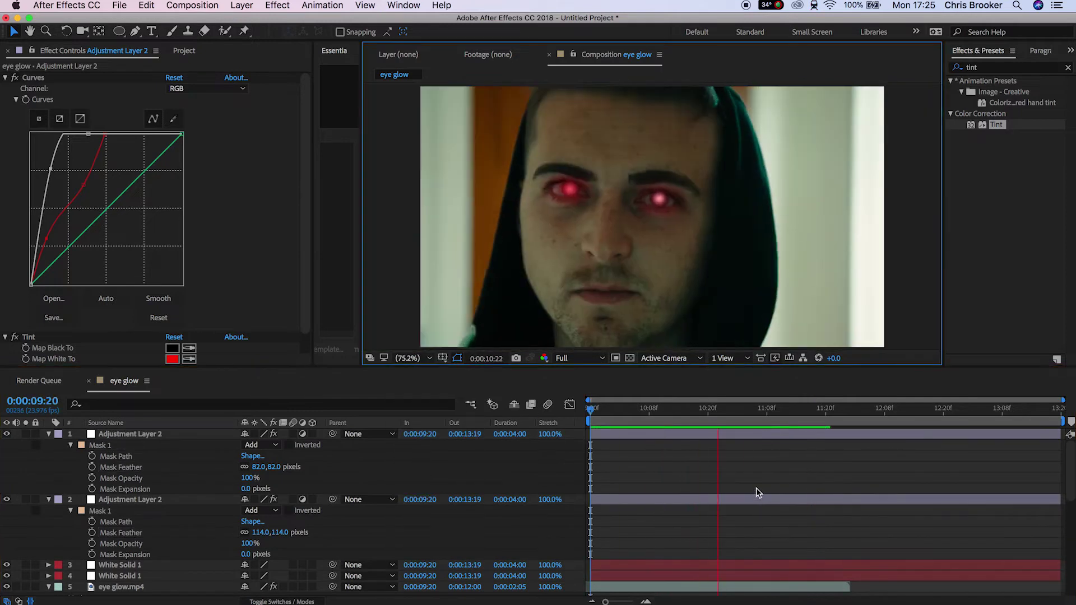
key("space")
left_click_drag(761, 411, 476, 429)
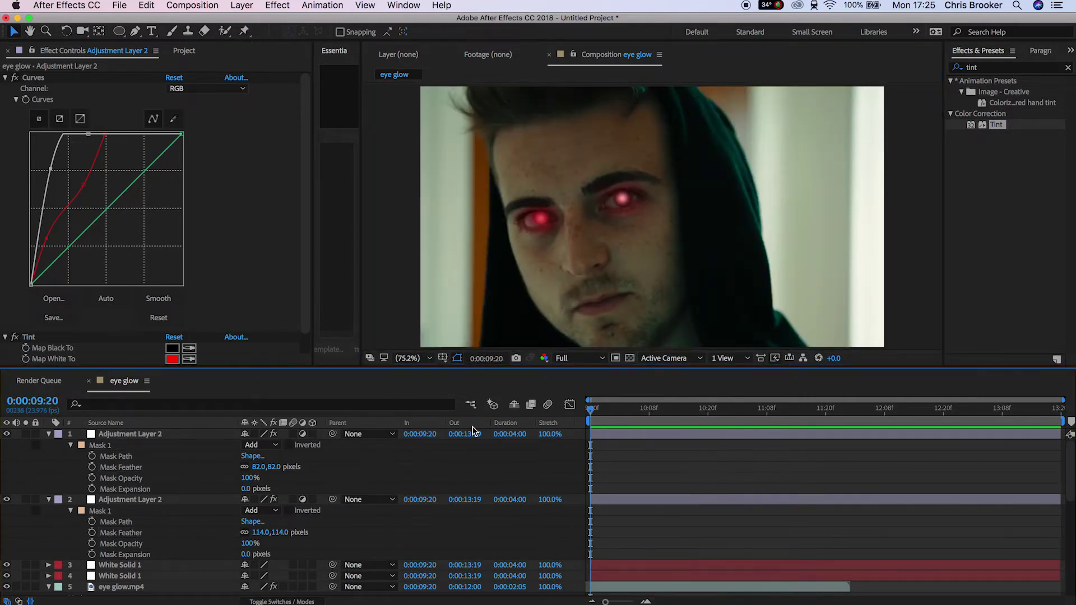
left_click(773, 410)
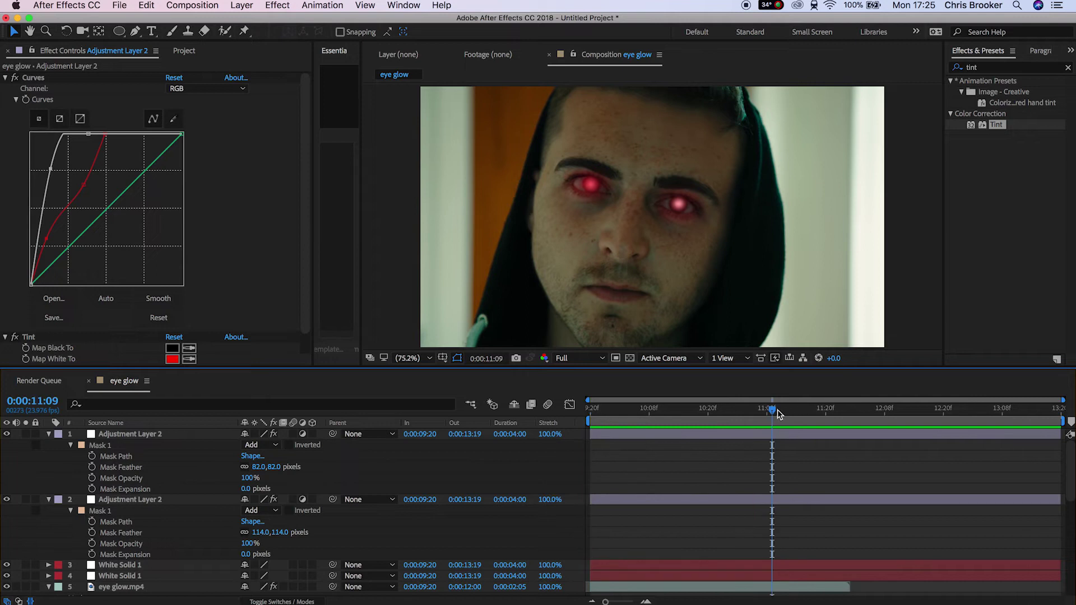
- Collapse the open layers and create a new adjustment layer above them, with the playhead at the composition's start
key("Home")
left_click(49, 434)
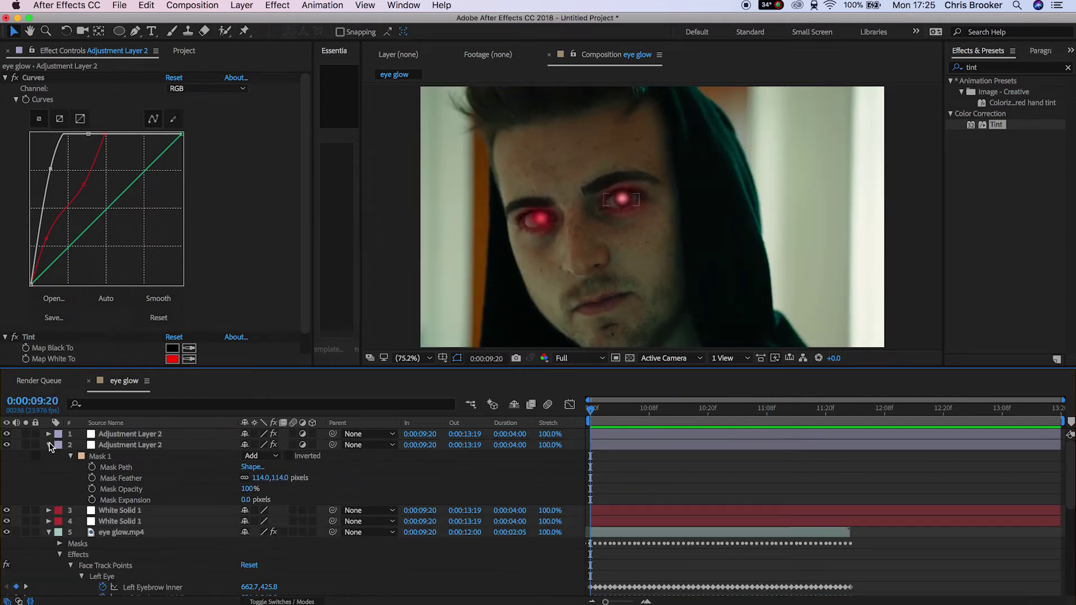
left_click(48, 445)
left_click(48, 477)
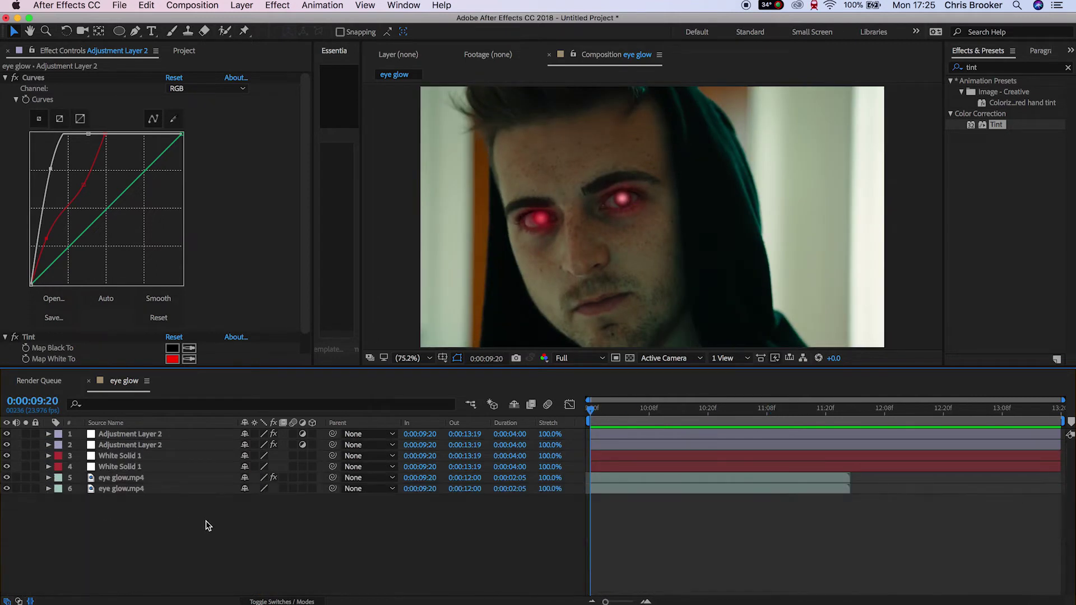
left_click(242, 6)
mouse_move(247, 21)
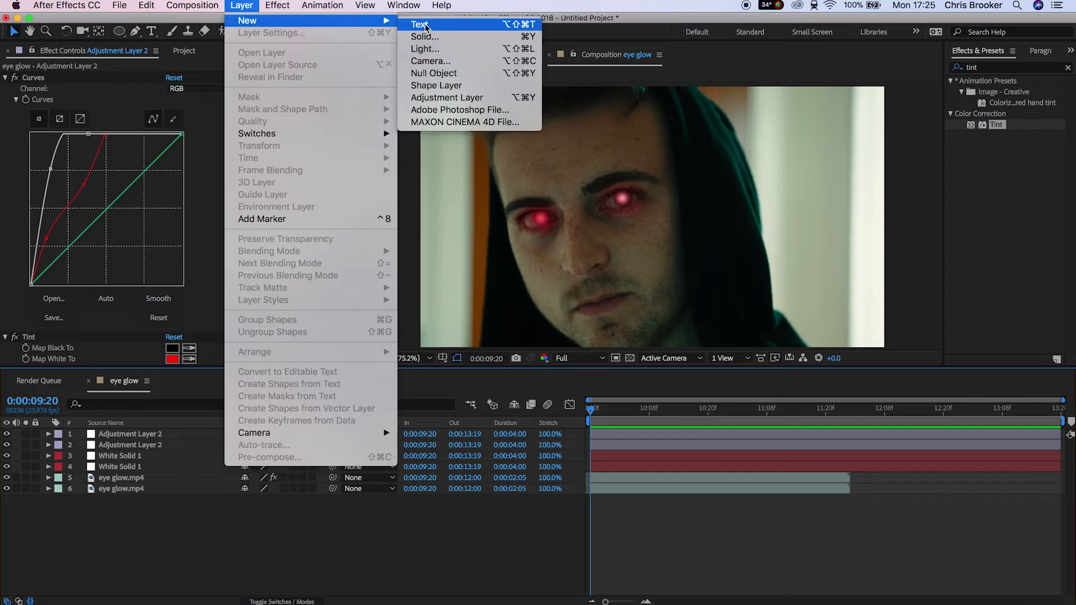
left_click(476, 98)
- Draw an elliptical mask roughly the size of the eye and brow area on the new adjustment layer
left_click(119, 31)
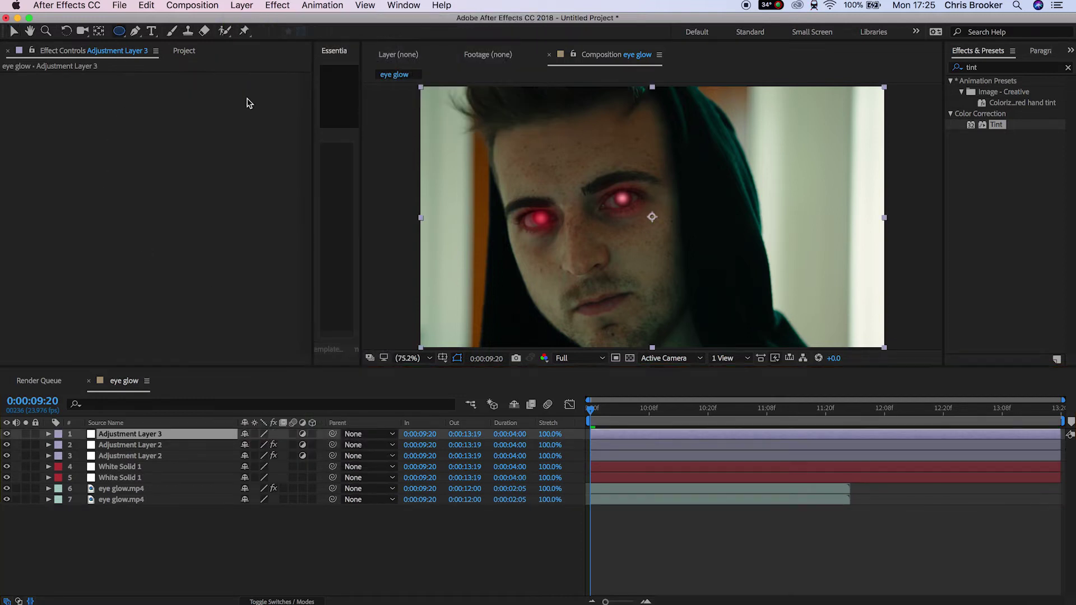
left_click_drag(568, 148, 678, 250)
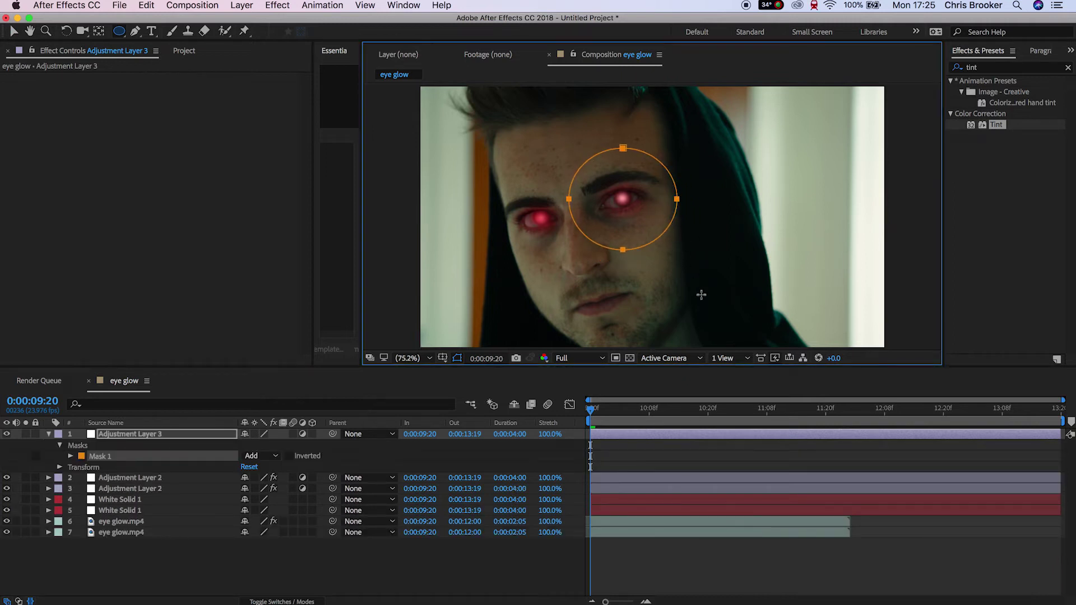
key("super+z")
left_click_drag(604, 172, 719, 274)
left_click(17, 34)
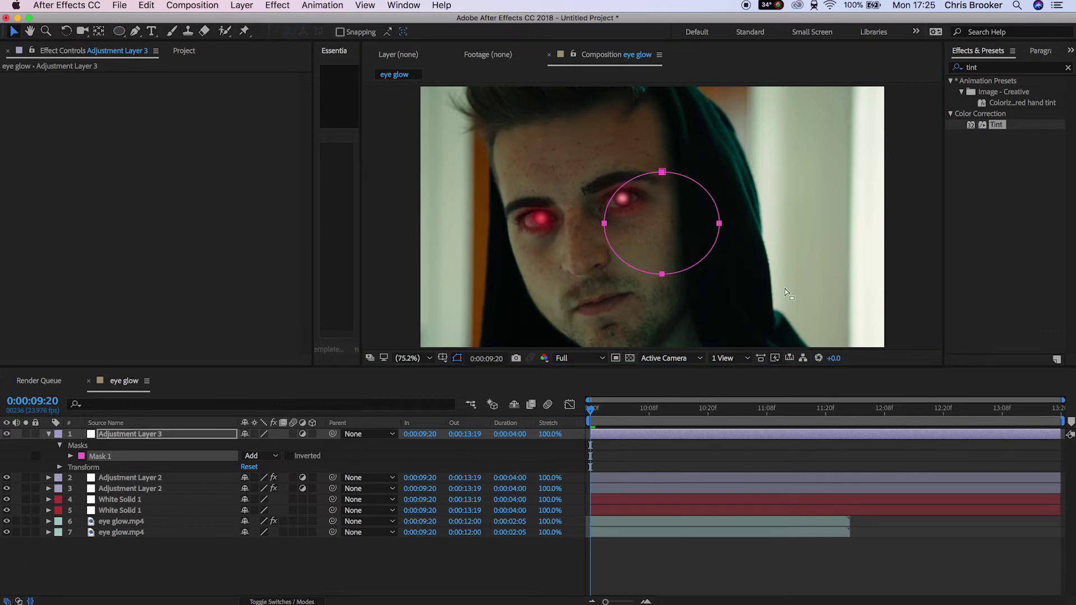
- Set Adjustment Layer 3's anchor point to 990, 572 and move the layer so its ellipse centres on the original glowing eye
left_click(678, 236)
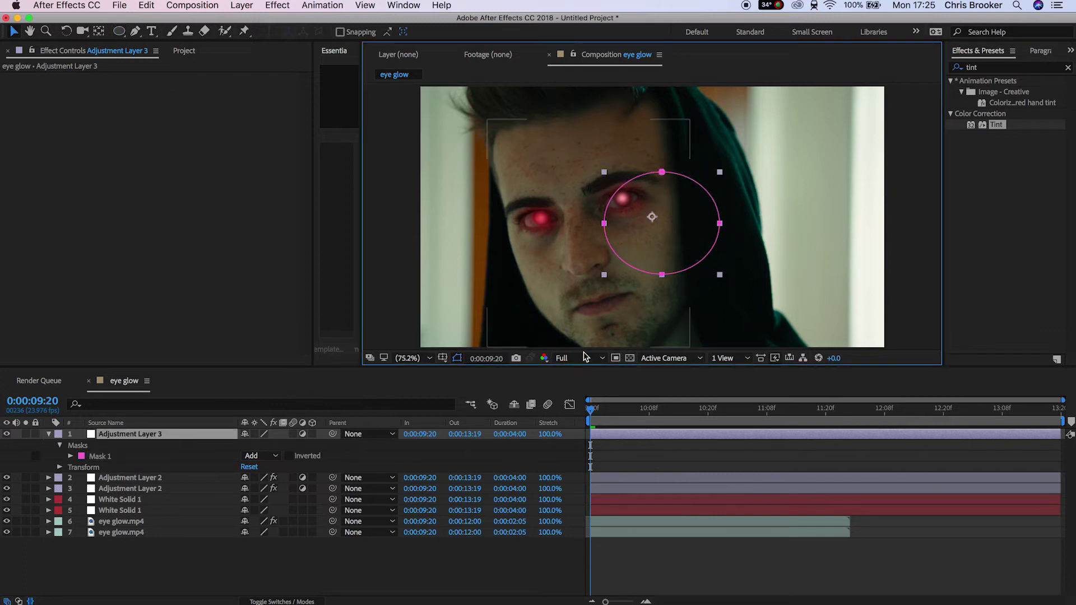
key("a")
left_click_drag(250, 446, 299, 447)
left_click(660, 221)
left_click_drag(660, 220, 649, 209)
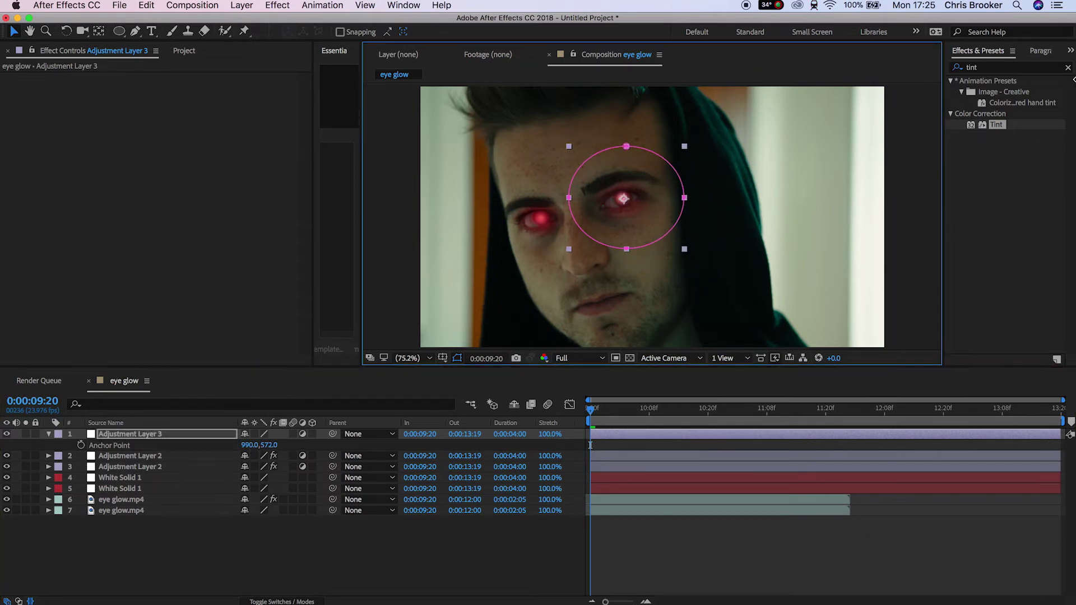
- Apply the Levels effect to Adjustment Layer 3 and set Input White to 71.4
left_click(983, 68)
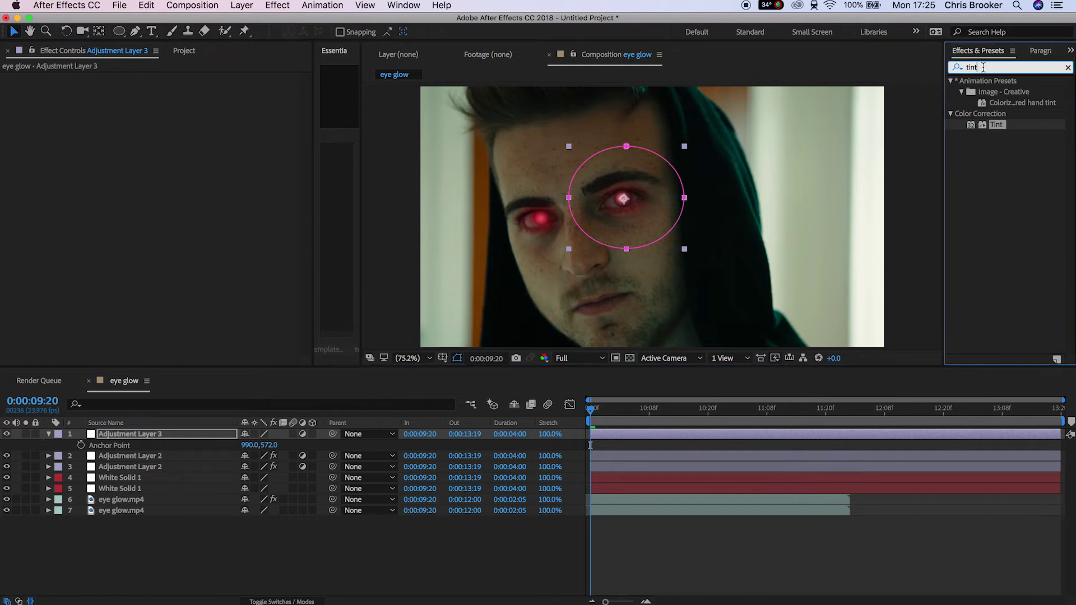
key("BackSpace")
key("BackSpace")
key("BackSpace")
key("BackSpace")
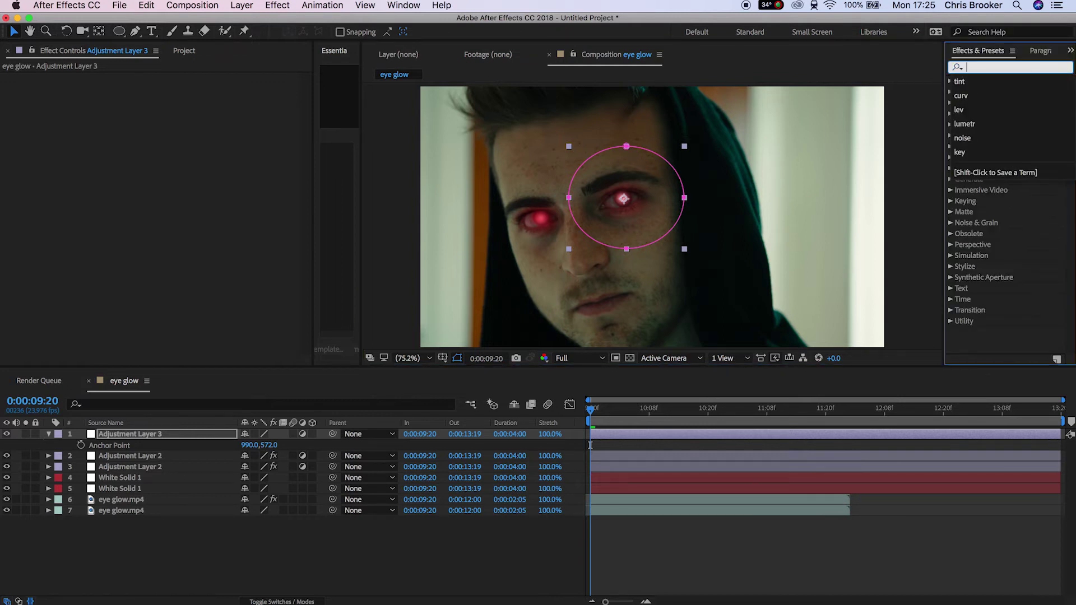
left_click(990, 335)
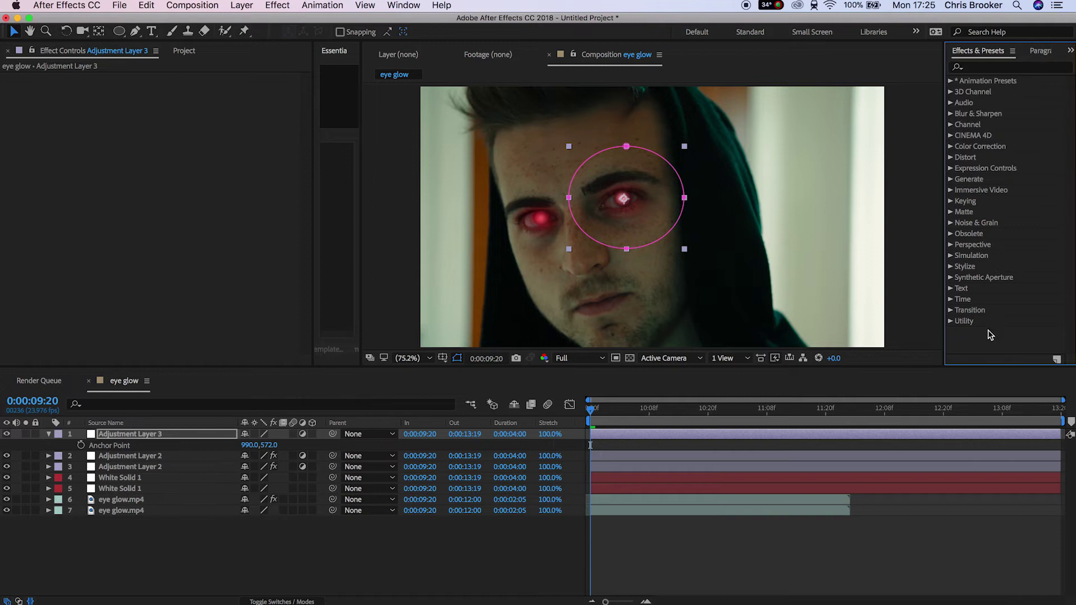
left_click(996, 68)
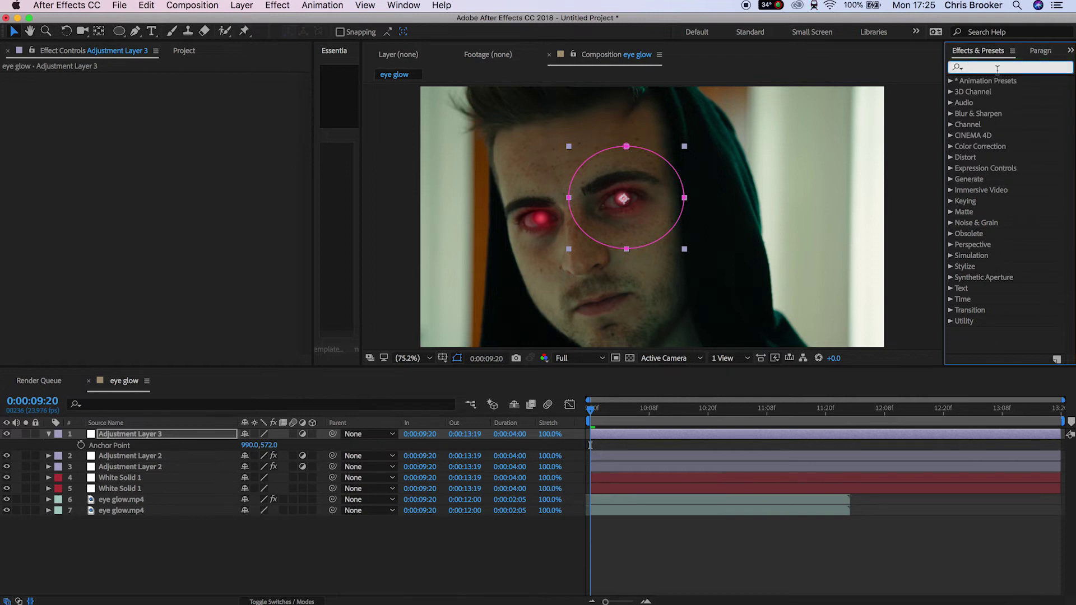
type("lev")
left_click_drag(999, 146, 644, 220)
left_click_drag(174, 190, 130, 187)
- Apply the Tint effect to Adjustment Layer 3 and map white to the pink FF9595
left_click(985, 70)
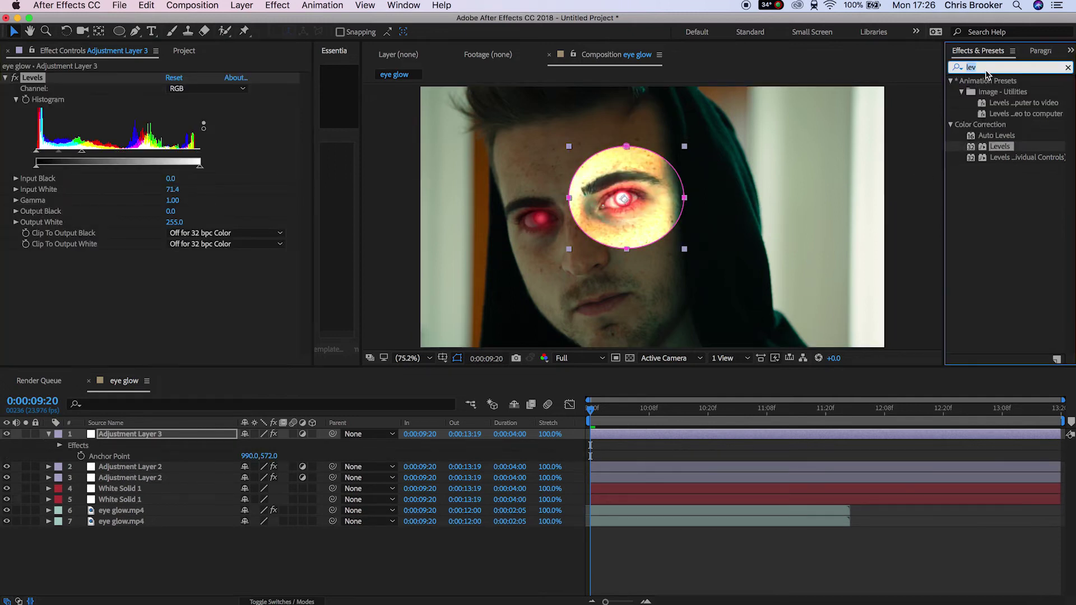
type("tint")
left_click_drag(996, 124, 617, 188)
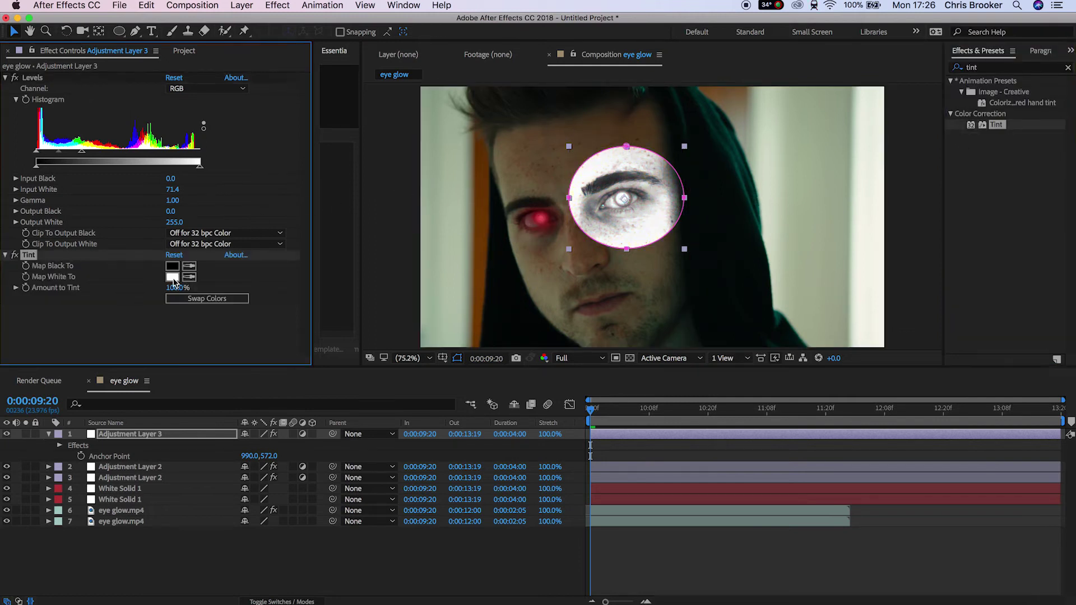
left_click(173, 278)
left_click_drag(364, 285, 308, 223)
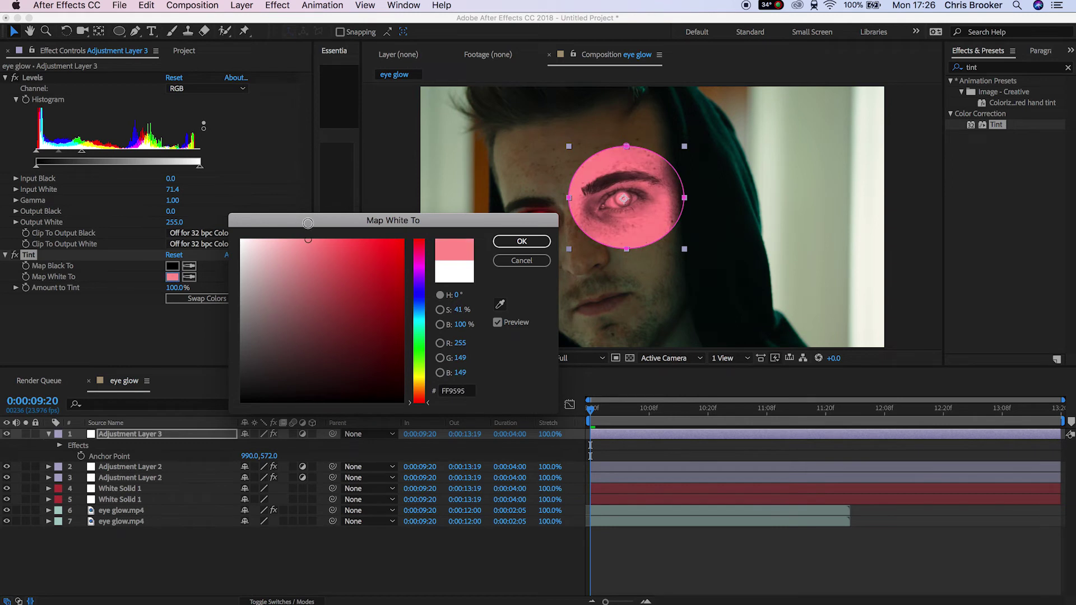
left_click(497, 240)
- Map black to a very dark red in the new Tint effect and set Amount to Tint to 70%
left_click(172, 266)
left_click(402, 323)
left_click_drag(414, 334, 435, 363)
left_click(521, 241)
mouse_move(169, 288)
left_mouse_down()
mouse_move(147, 290)
mouse_move(160, 289)
left_mouse_up()
- Feather the ellipse mask by 150 pixels and pull its upper, lower and outer points in closer around the eye
key("m")
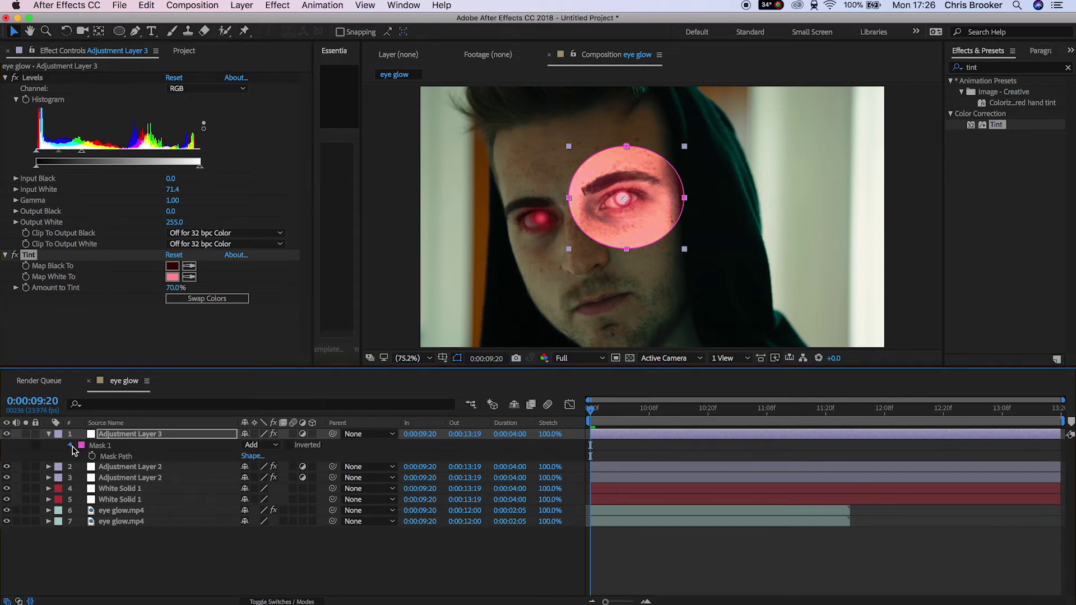
key("m")
key("m")
left_click_drag(264, 466, 369, 480)
left_click_drag(626, 147, 626, 162)
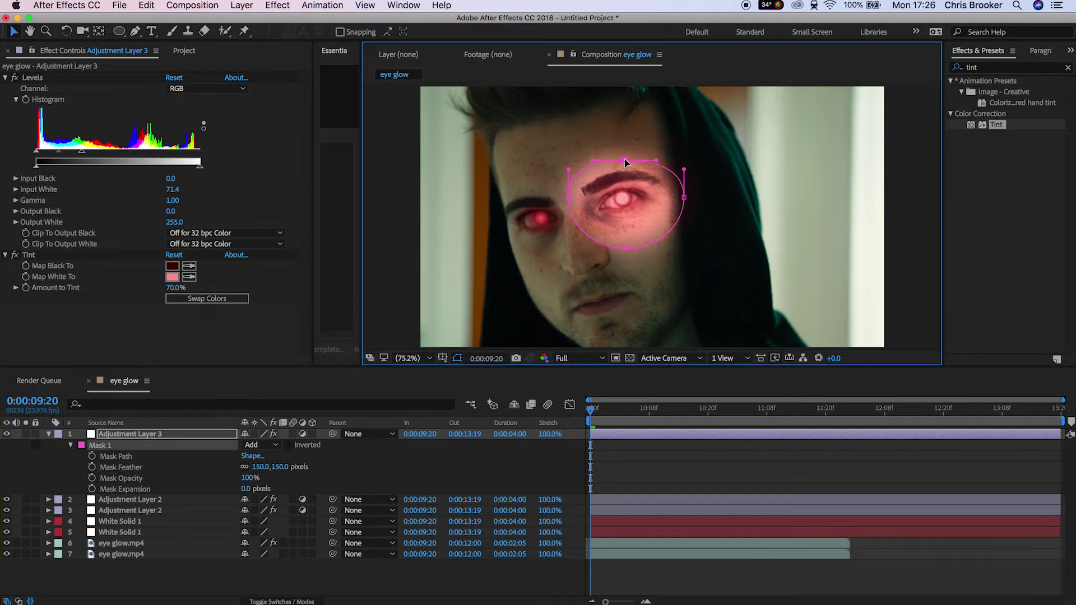
left_click_drag(630, 256, 628, 240)
left_click_drag(684, 198, 677, 198)
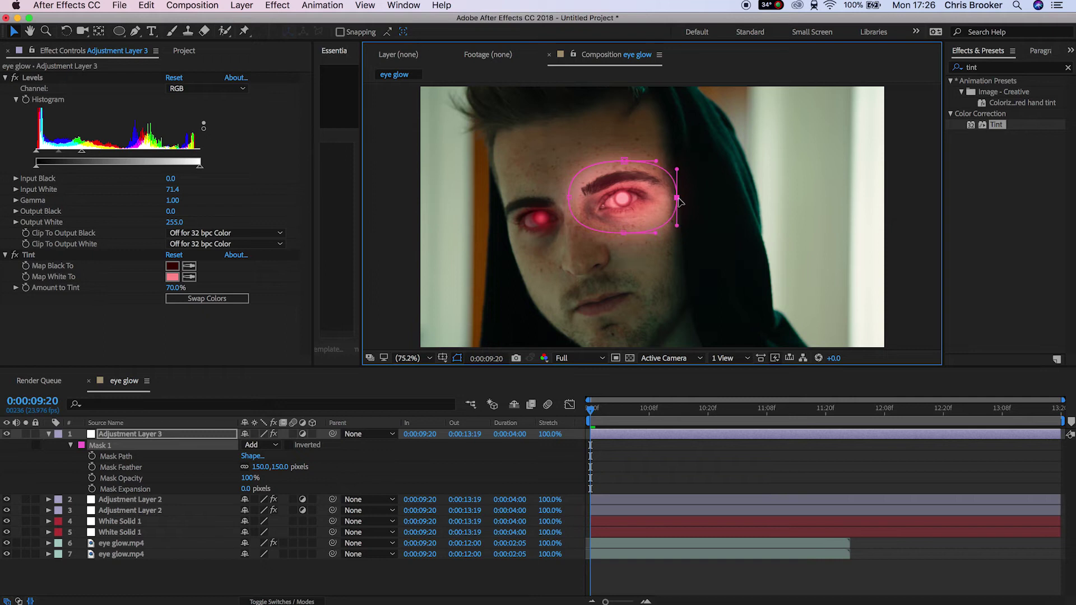
- Apply Hue/Saturation to Adjustment Layer 3 with Master Saturation 48 and set its Mask Feather to 194 pixels
left_click(996, 69)
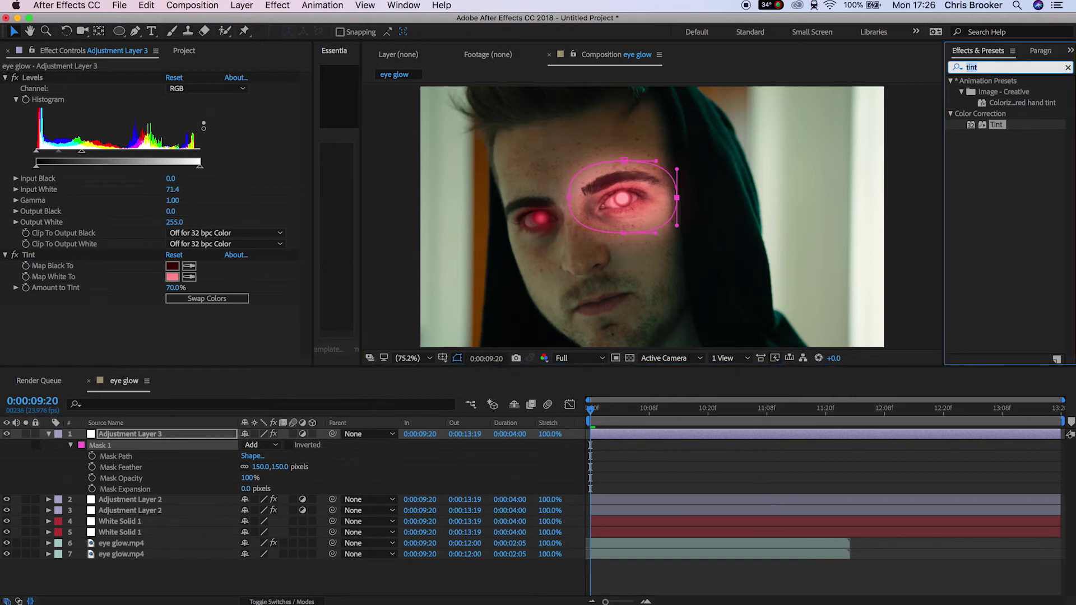
type("hue")
left_click_drag(1012, 135, 140, 307)
left_click_drag(216, 287, 223, 288)
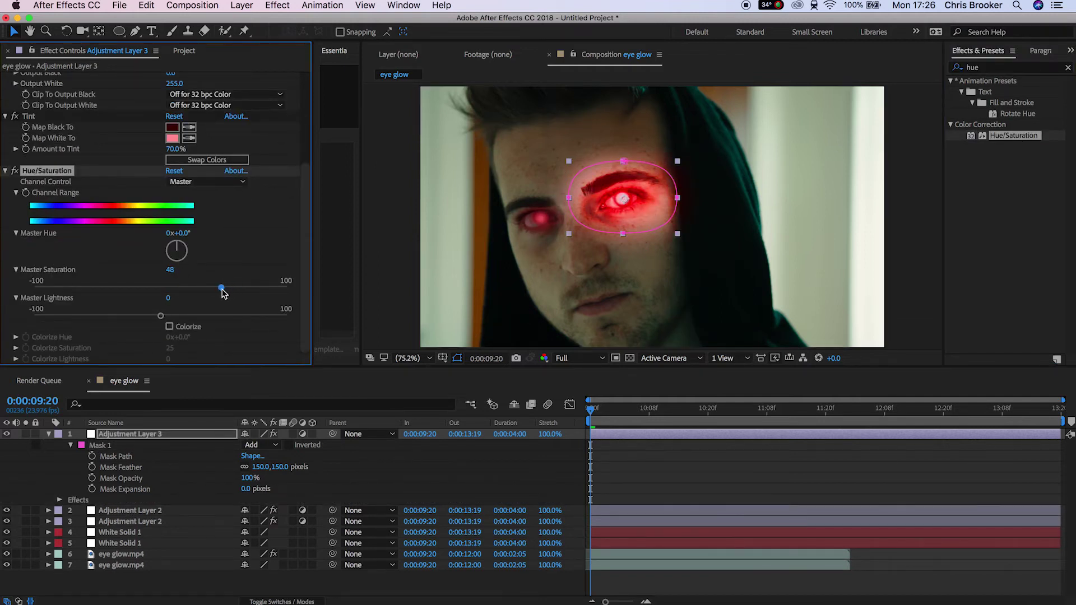
left_click_drag(264, 466, 289, 467)
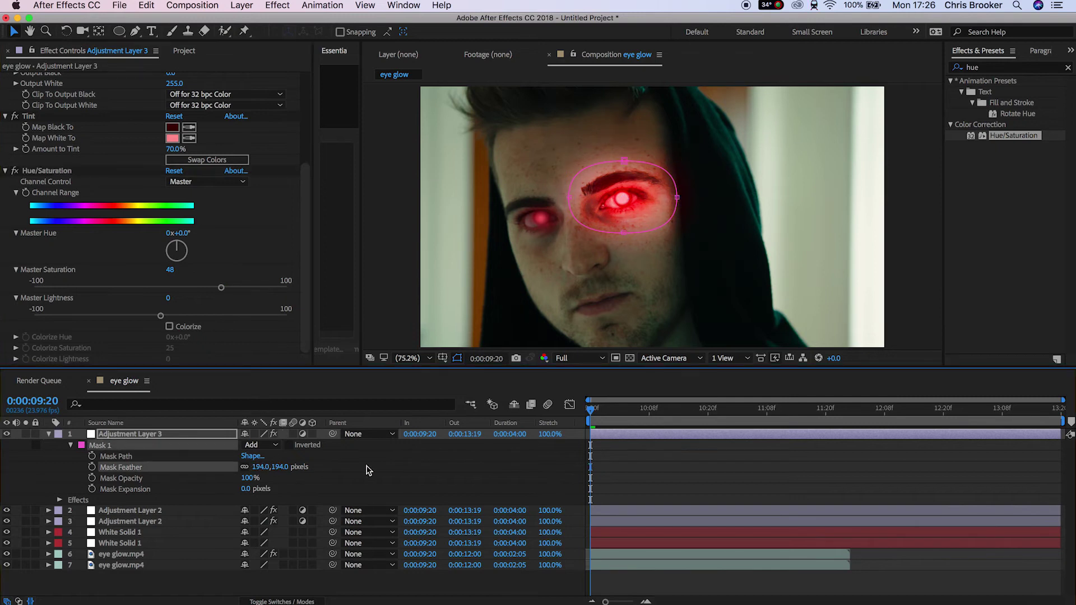
left_click(370, 470)
- Link Adjustment Layer 3's Position to the eye glow footage's tracked Left Pupil through an expression, and preview the tracking
left_click(146, 435)
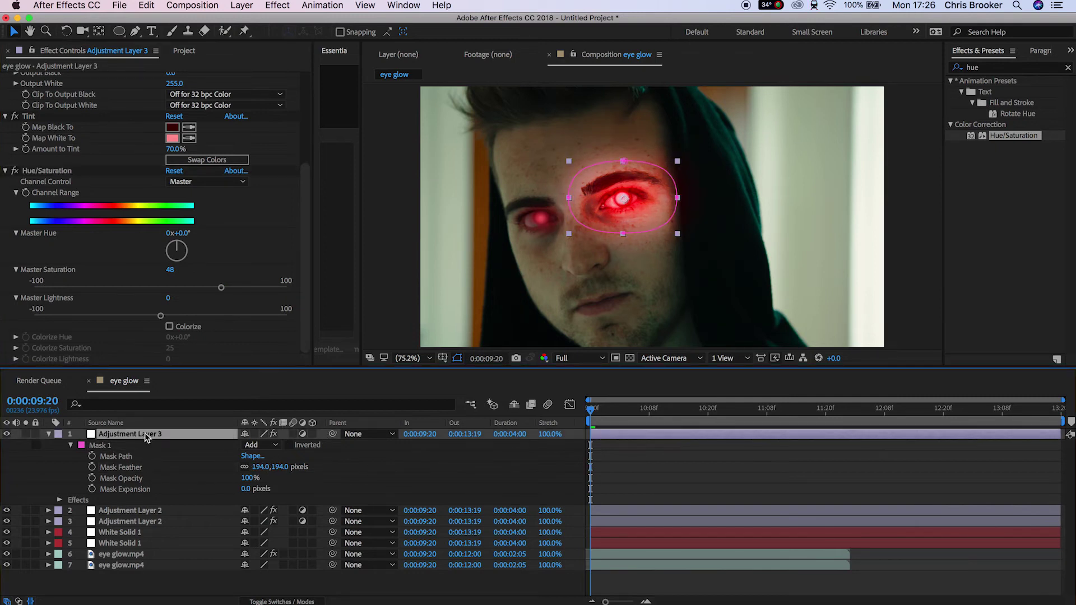
key("p")
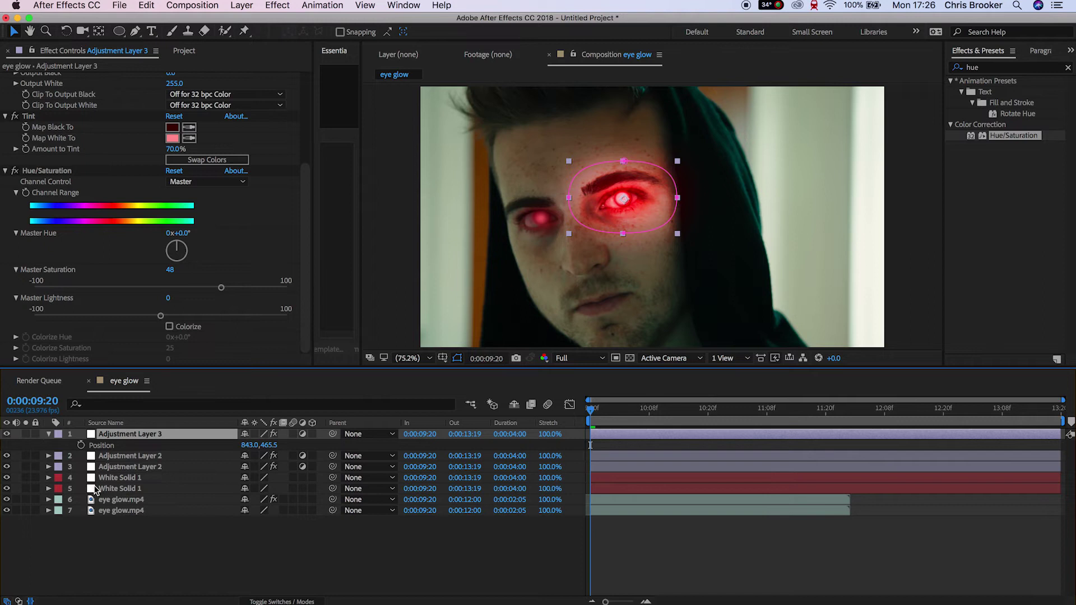
left_click(81, 445, "alt")
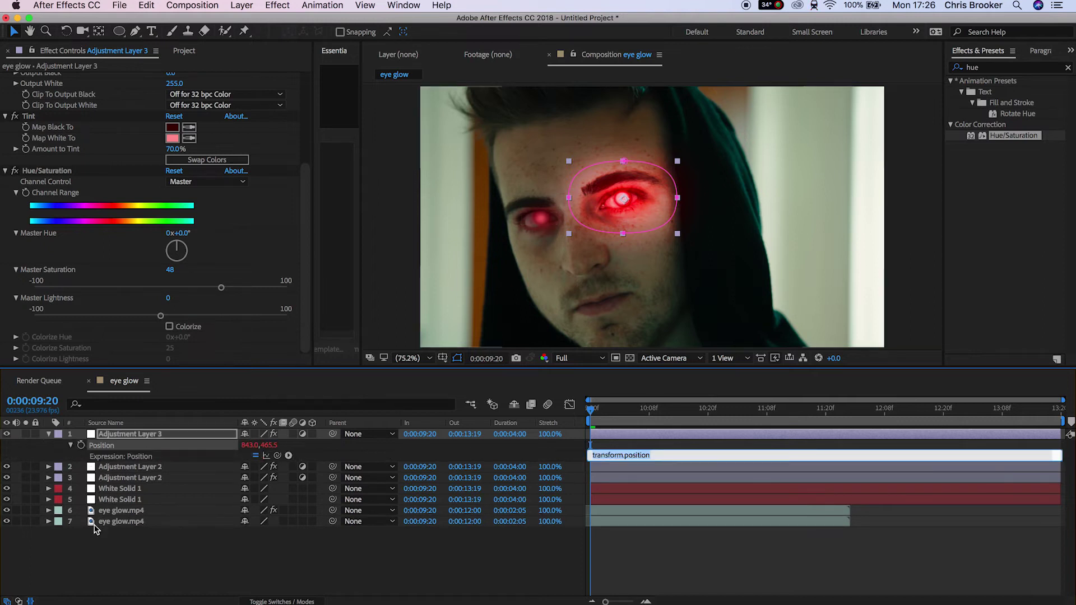
left_click(114, 511)
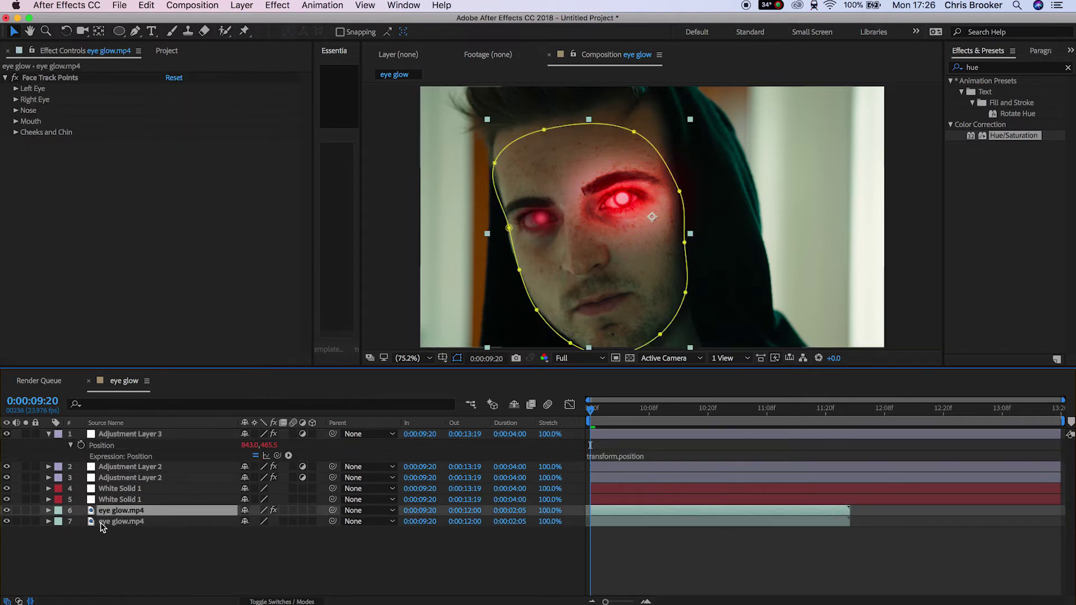
key("u")
scroll(185, 509, "up", 3)
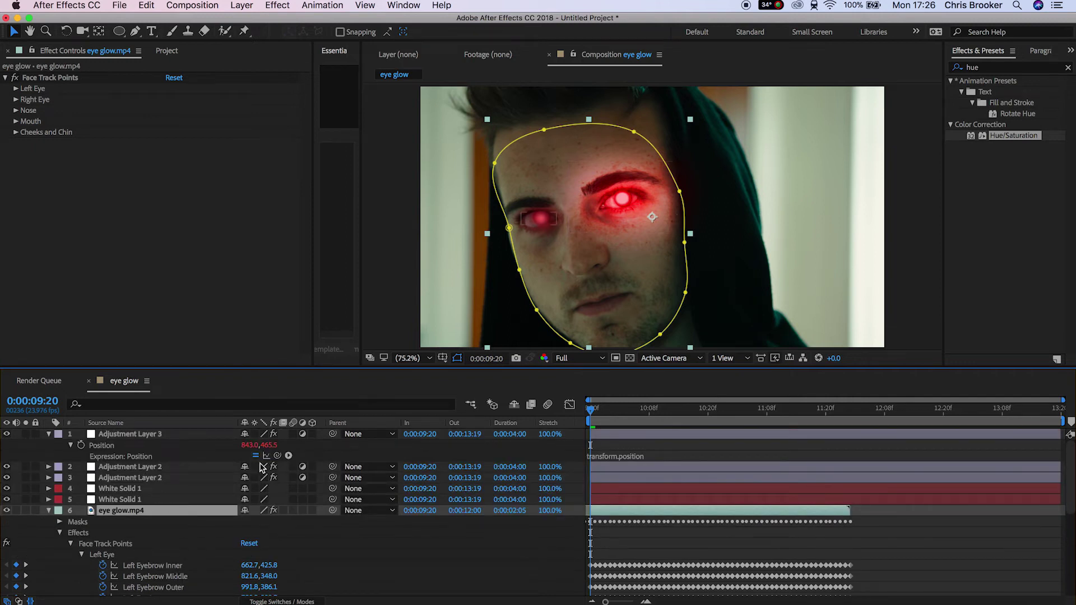
left_click_drag(277, 455, 154, 463)
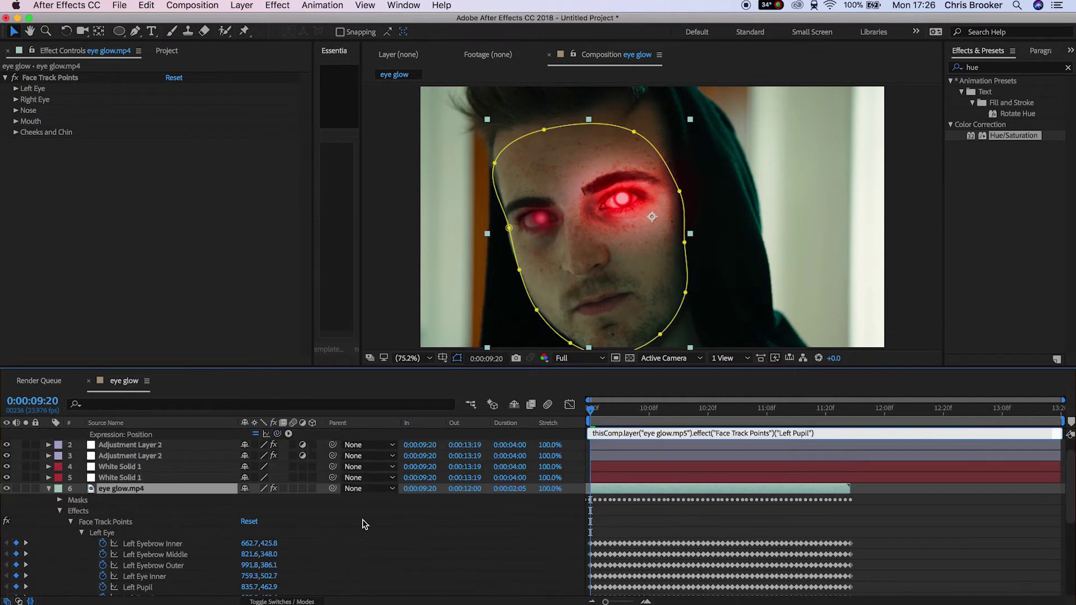
left_click(904, 493)
key("space")
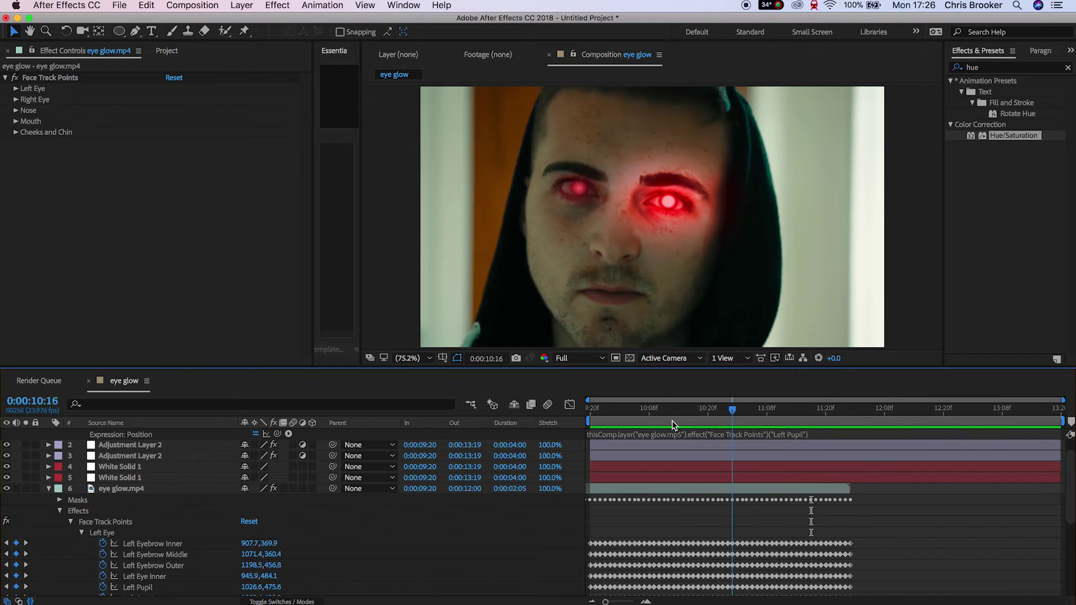
- Duplicate Adjustment Layer 3, link the copy's Position to the tracked Right Pupil through an expression, and preview both eyes
scroll(208, 469, "up", 2)
left_click(166, 434)
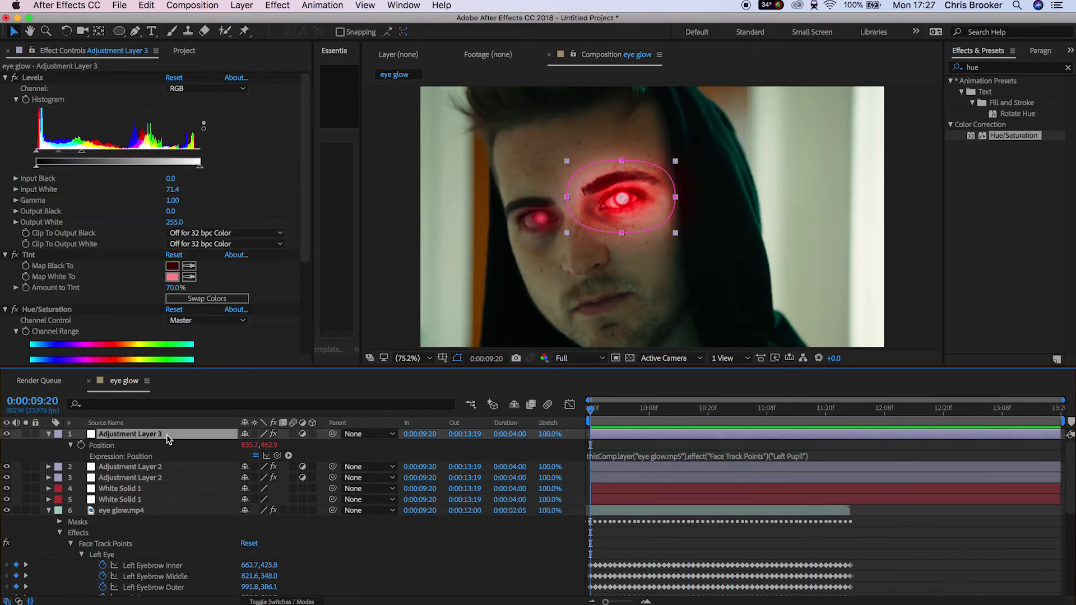
key("super+d")
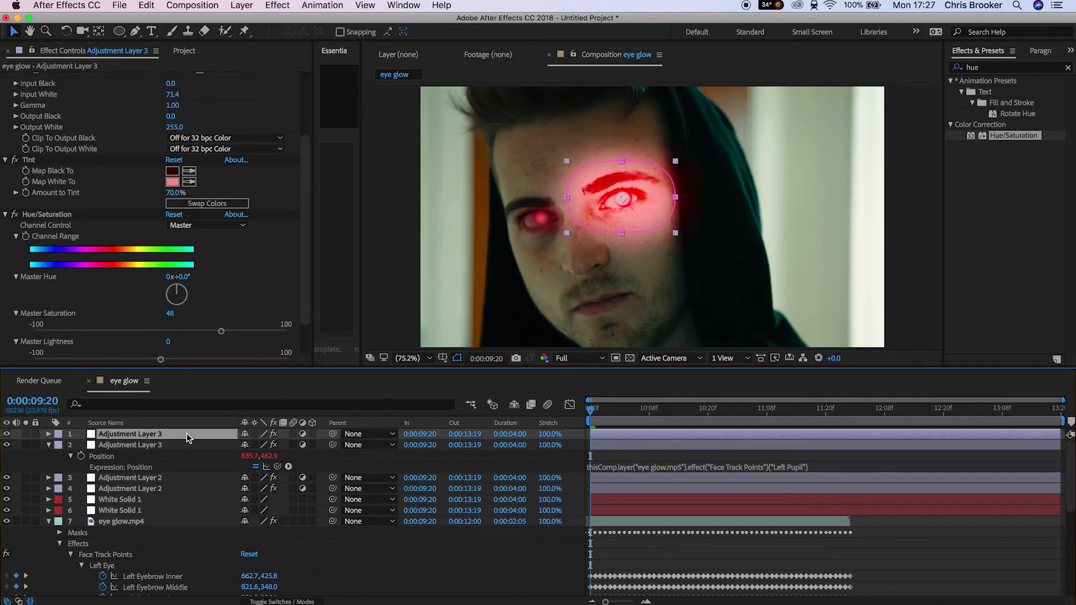
key("p")
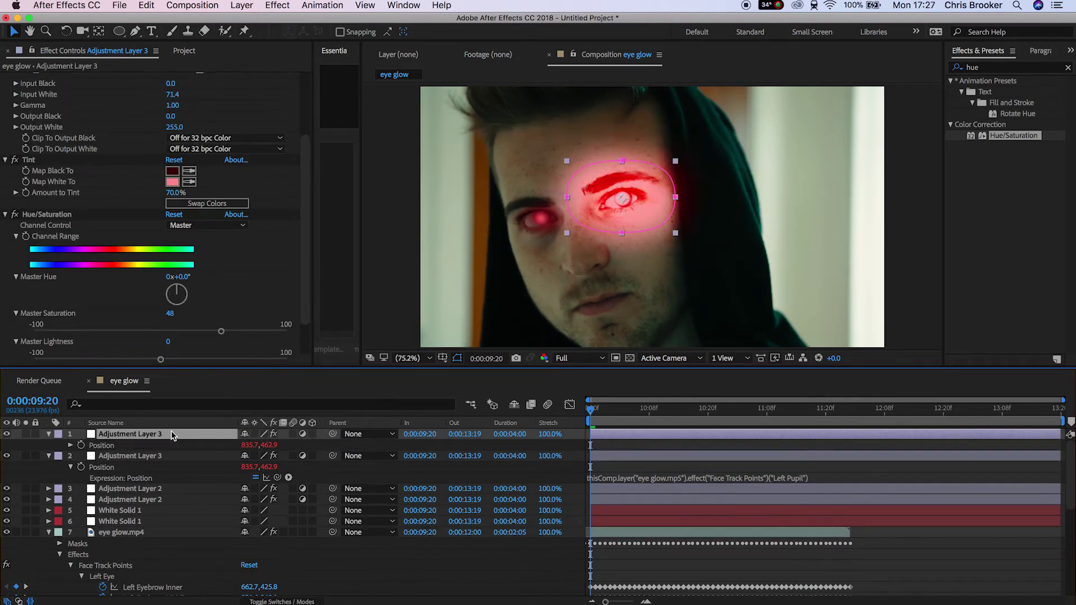
key("Return")
left_click_drag(246, 443, 149, 511)
left_click(82, 445, "alt")
left_click(930, 537)
key("space")
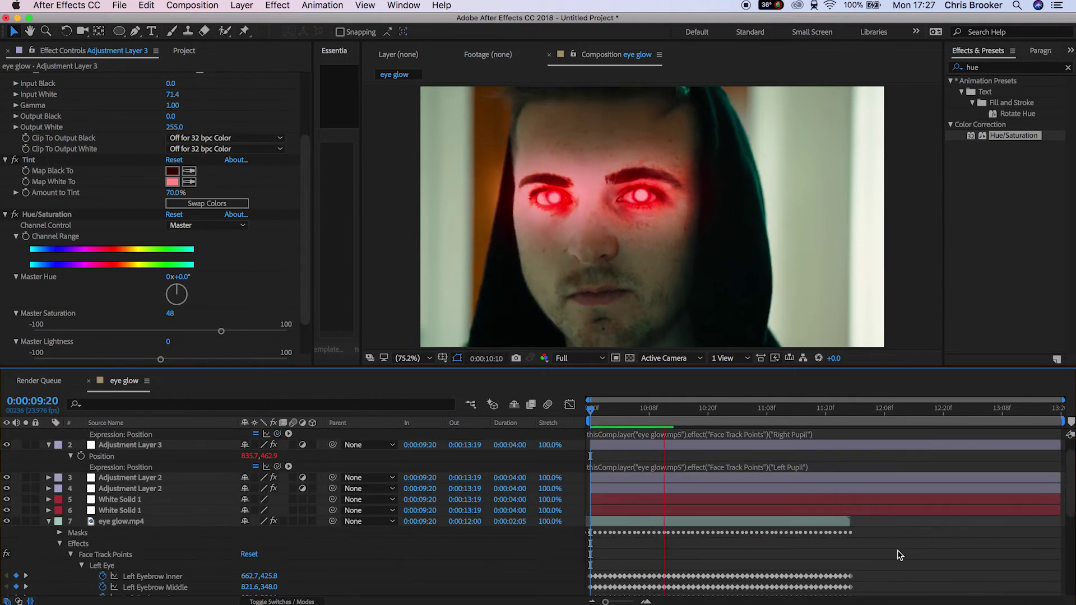
key("space")
- Pull the mask points on both copies of Adjustment Layer 3 in closer around each eye and scrub through the result
scroll(483, 515, "up", 2)
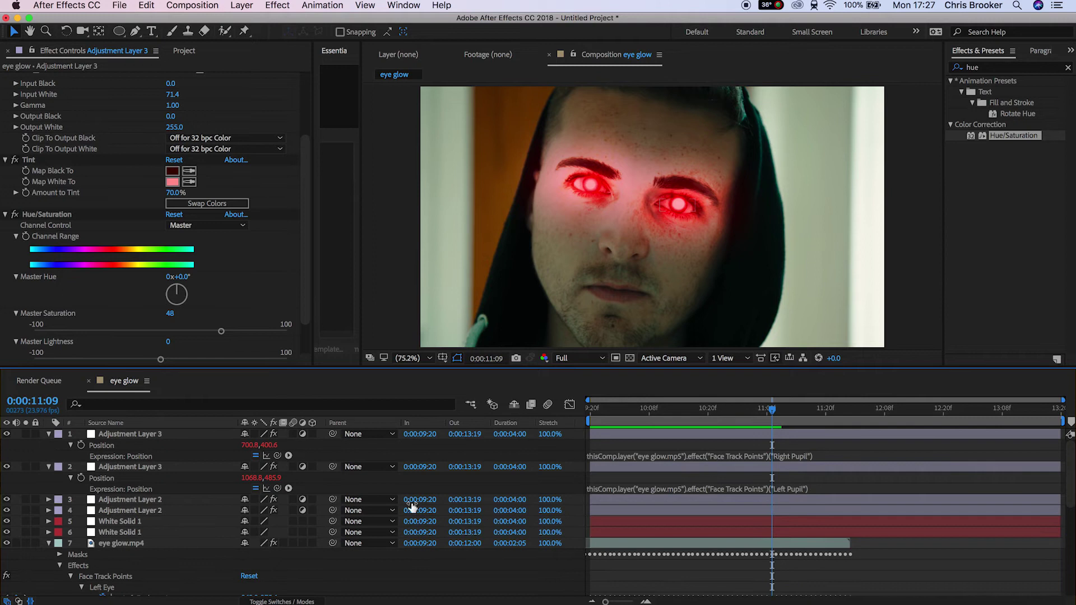
left_click(214, 426)
left_click(201, 434)
key("m")
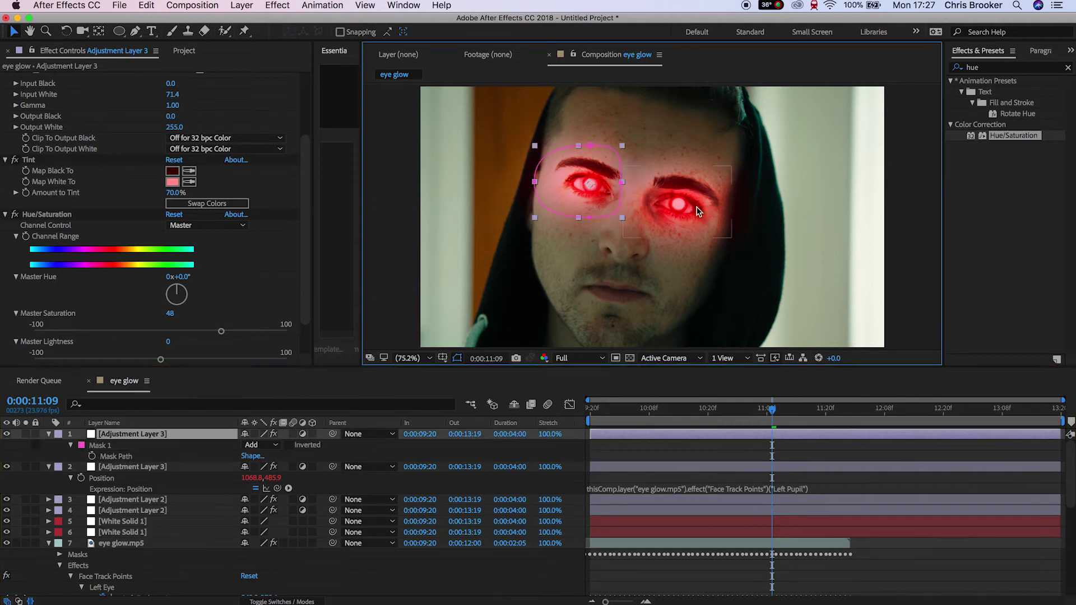
left_click(642, 206)
left_click_drag(642, 203, 641, 201)
left_click_drag(679, 166, 681, 170)
left_click_drag(678, 238, 677, 229)
left_click_drag(731, 202, 725, 201)
left_click(569, 181)
left_click(569, 185)
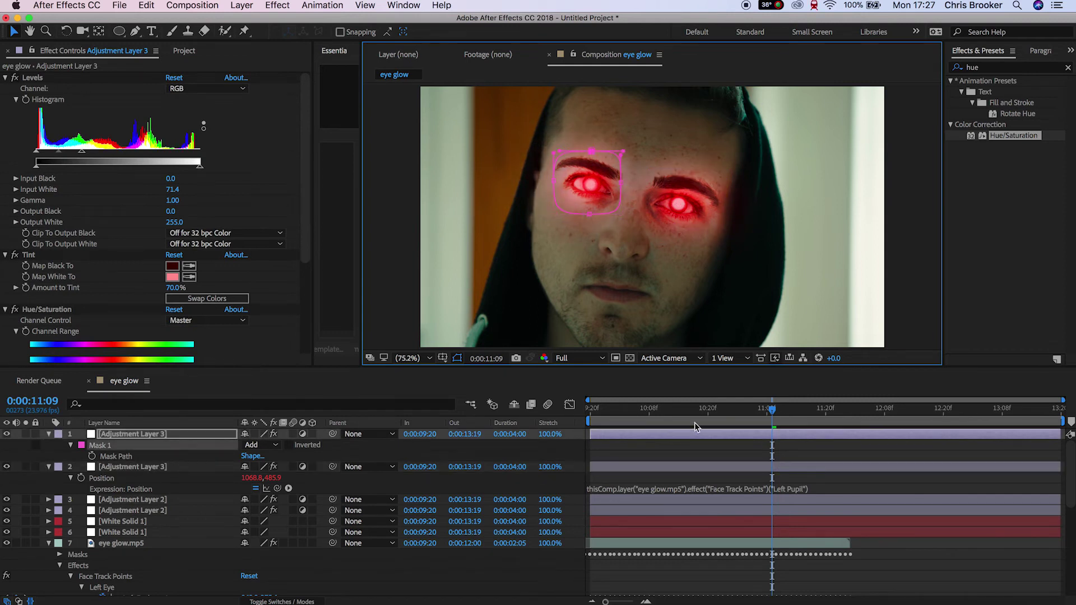
left_click(707, 446)
left_click_drag(771, 410, 613, 445)
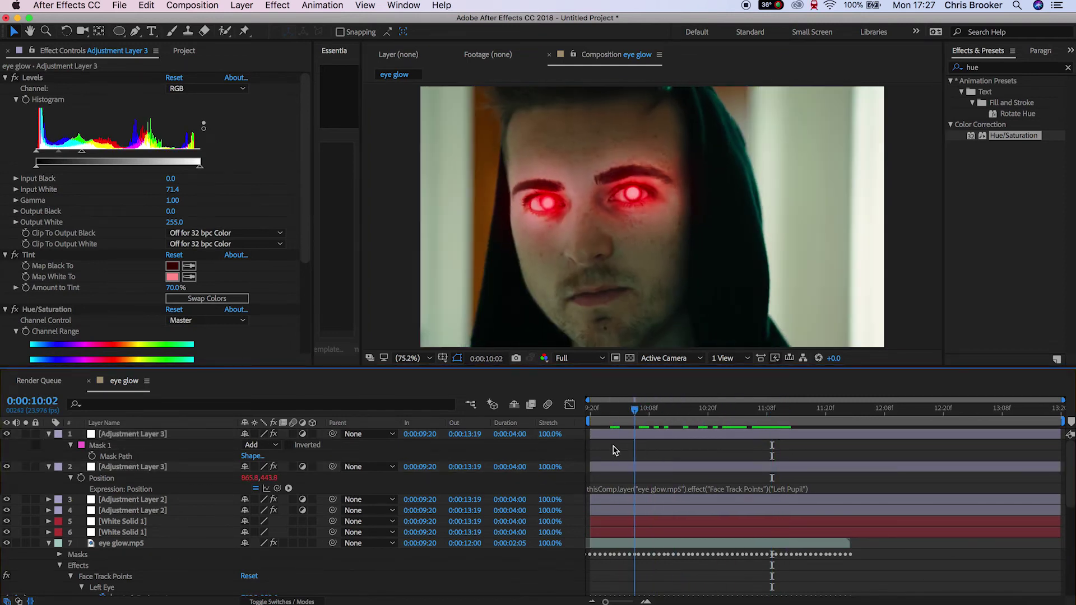
- Return to the start of the composition and create a black, full-frame solid layer on top
key("Home")
left_click(245, 6)
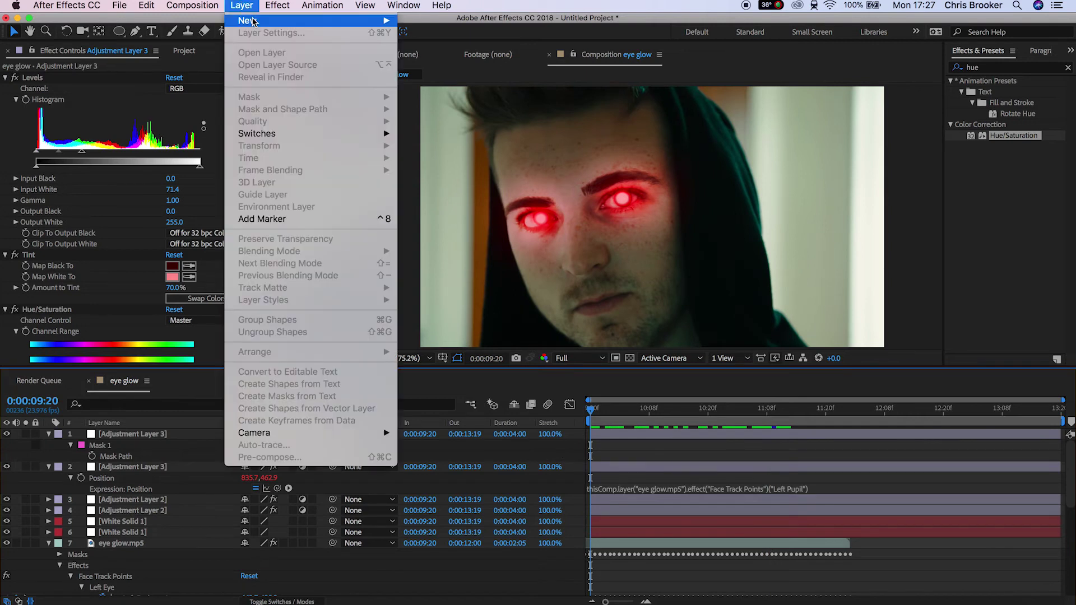
mouse_move(252, 21)
left_click(447, 36)
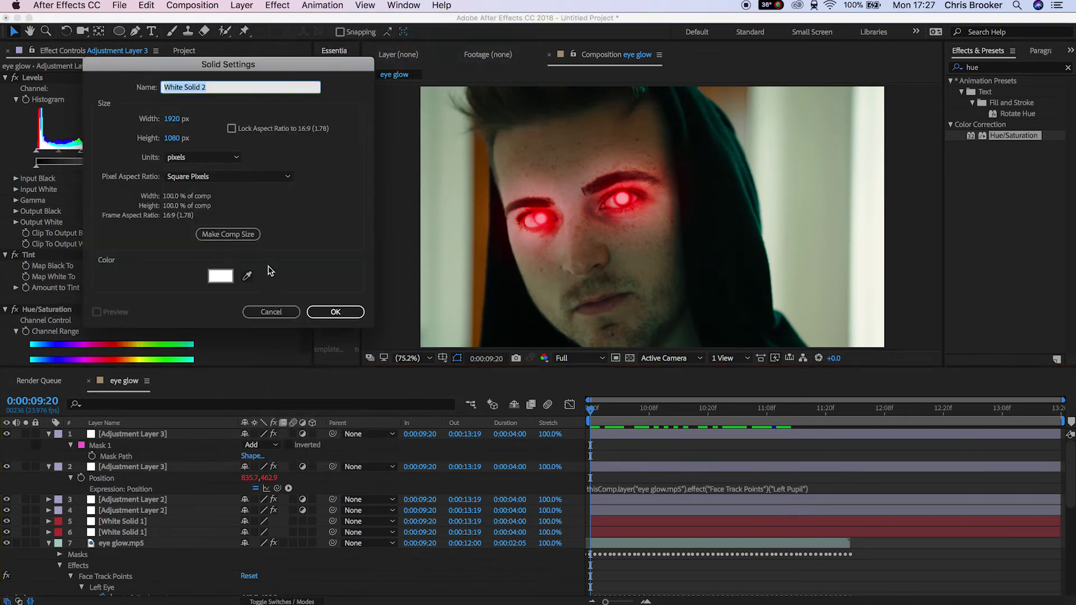
left_click(227, 280)
left_click_drag(386, 295, 470, 485)
left_click(529, 241)
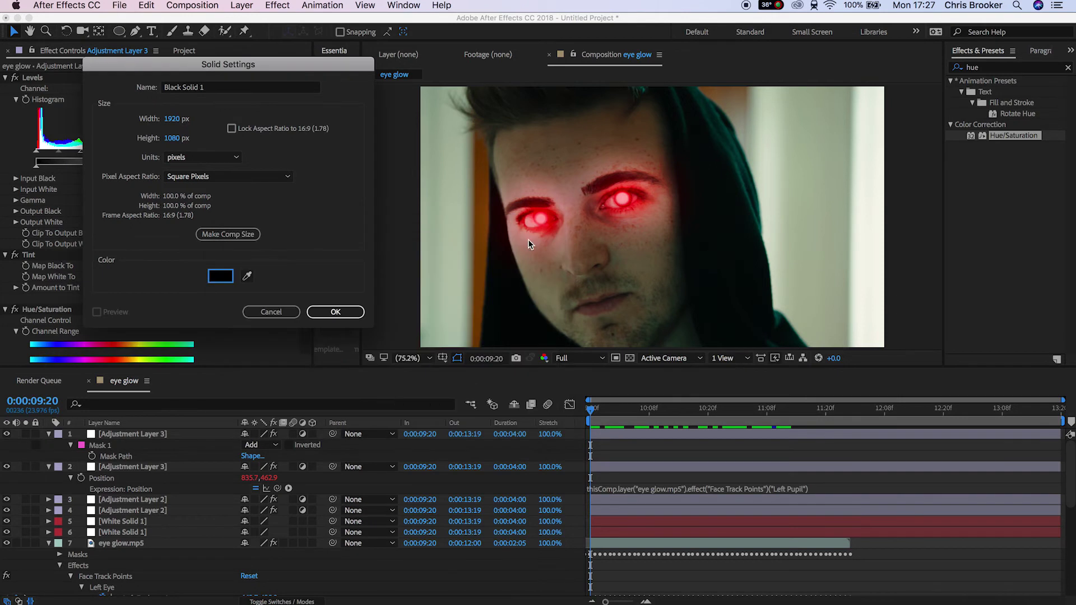
left_click(335, 312)
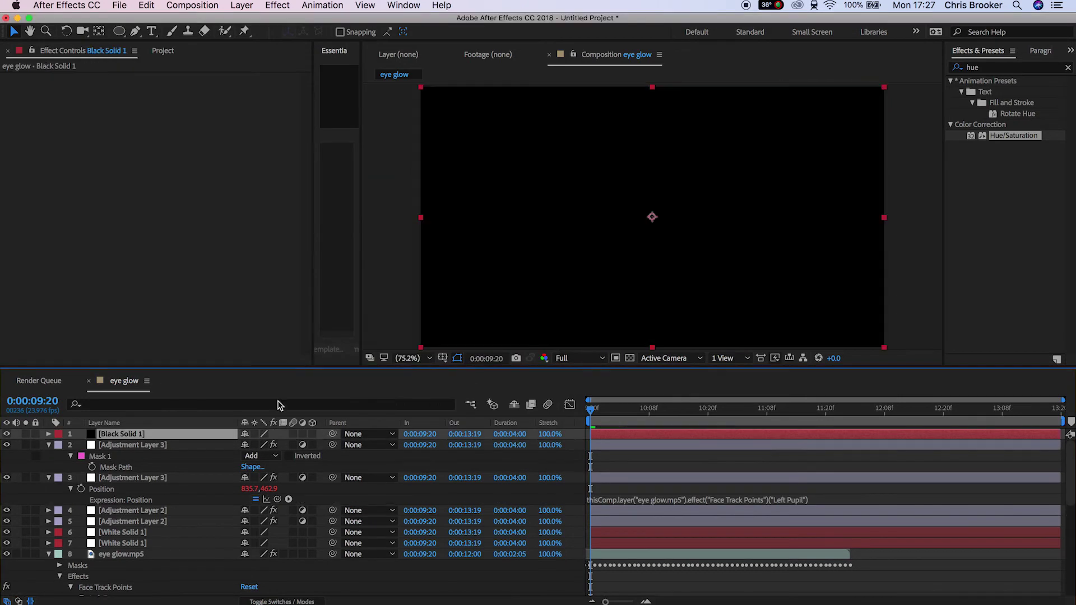
- Search the effects for "flare" and apply Lens Flare to the black solid
left_click(995, 67)
type("flare")
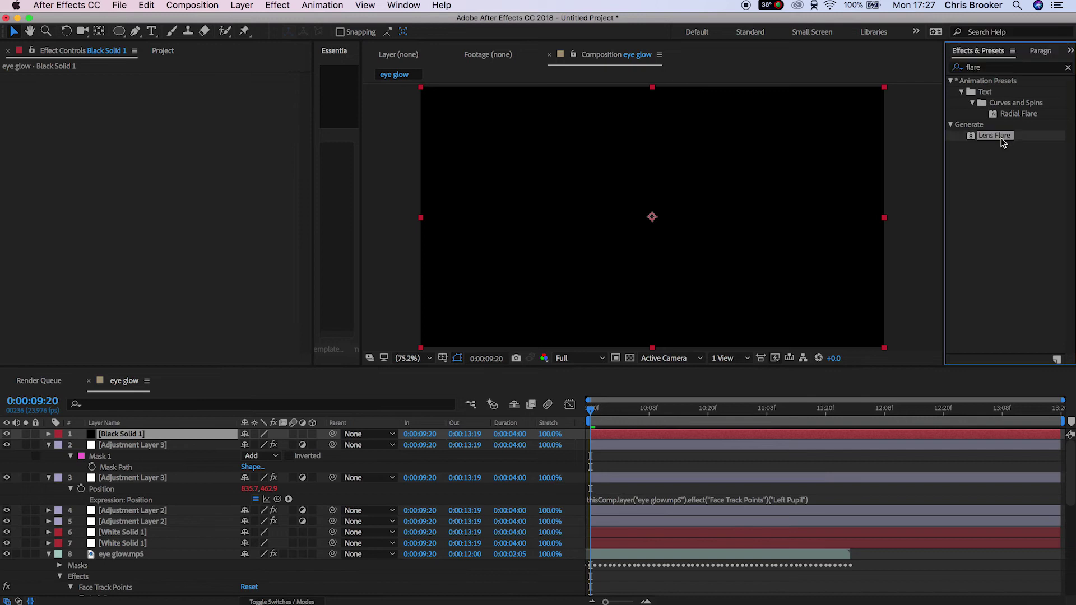
left_click_drag(1001, 140, 770, 169)
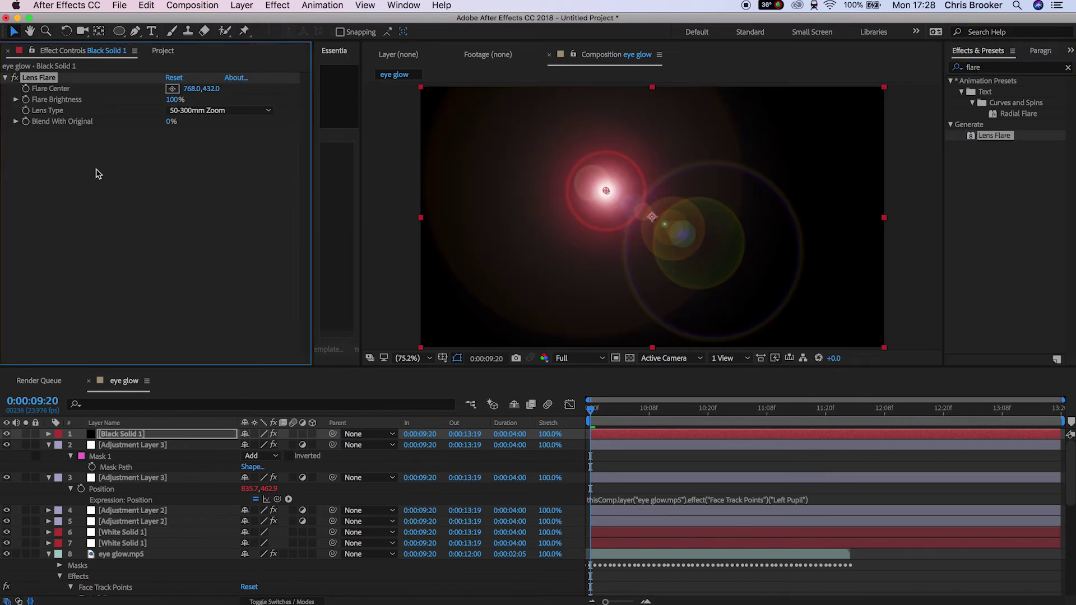
- Link the Lens Flare's Flare Center to the tracked Left Pupil of the eye glow footage through an expression
left_click(26, 89, "alt")
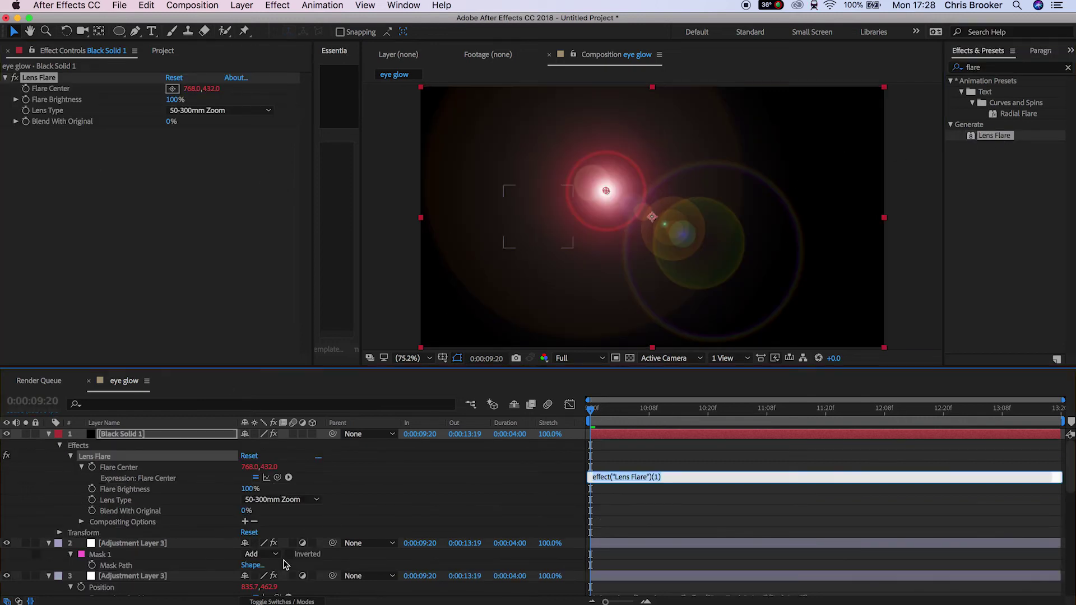
left_click_drag(277, 478, 157, 462)
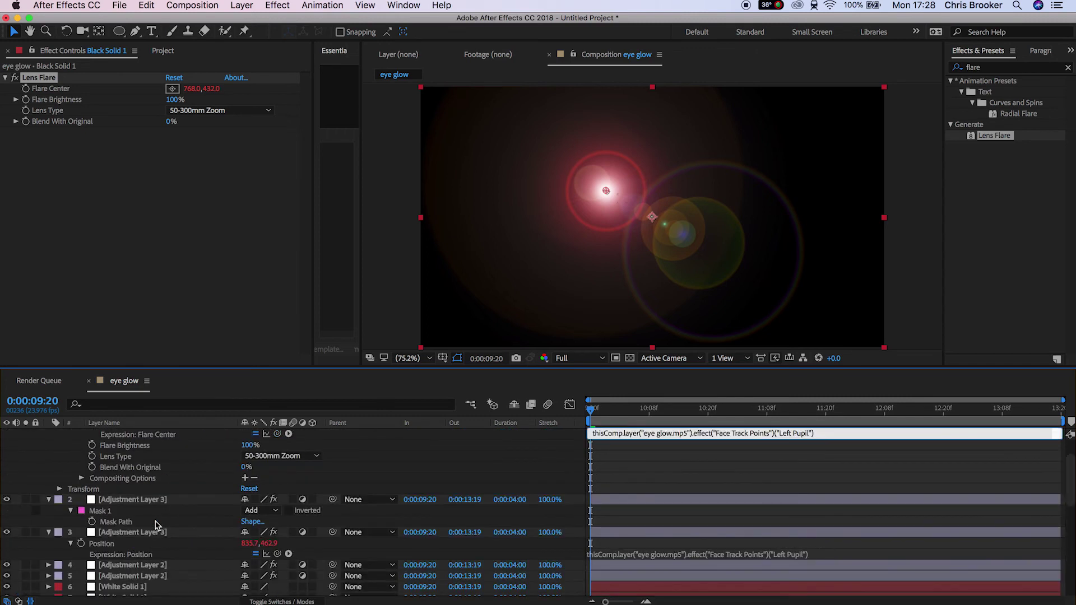
left_click(683, 473)
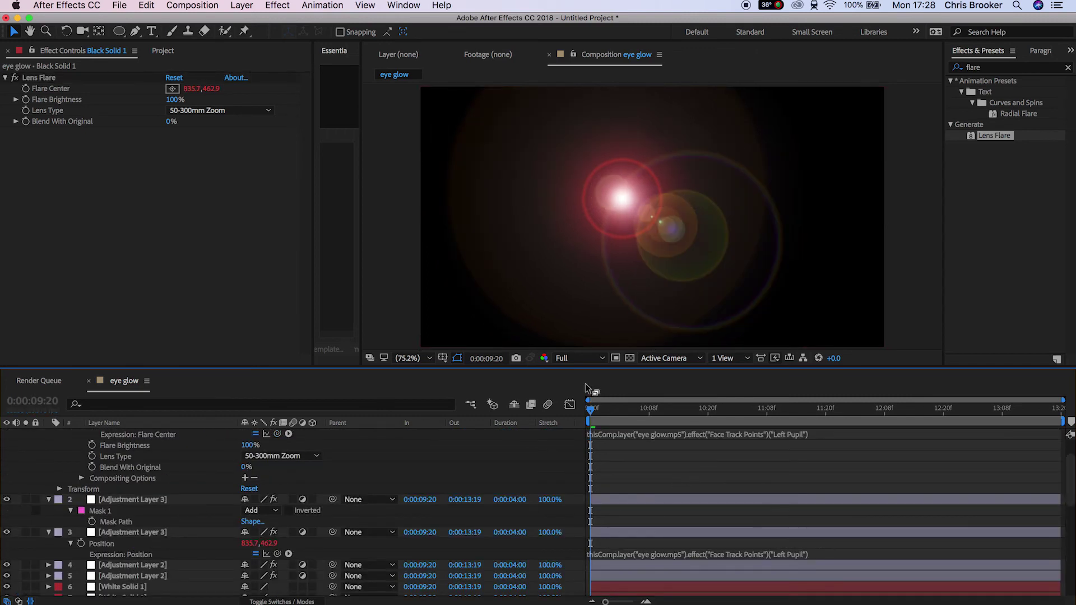
- Set the black solid's blending mode to Screen and preview how the flare follows the eye
scroll(168, 552, "up", 4)
left_click(166, 435)
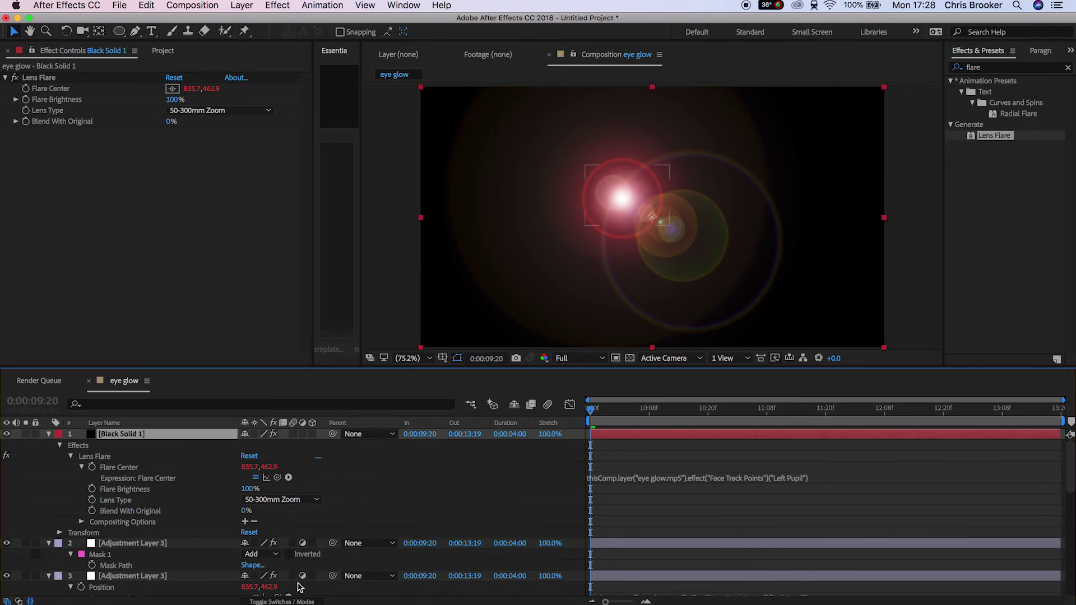
left_click(302, 601)
left_click(268, 433)
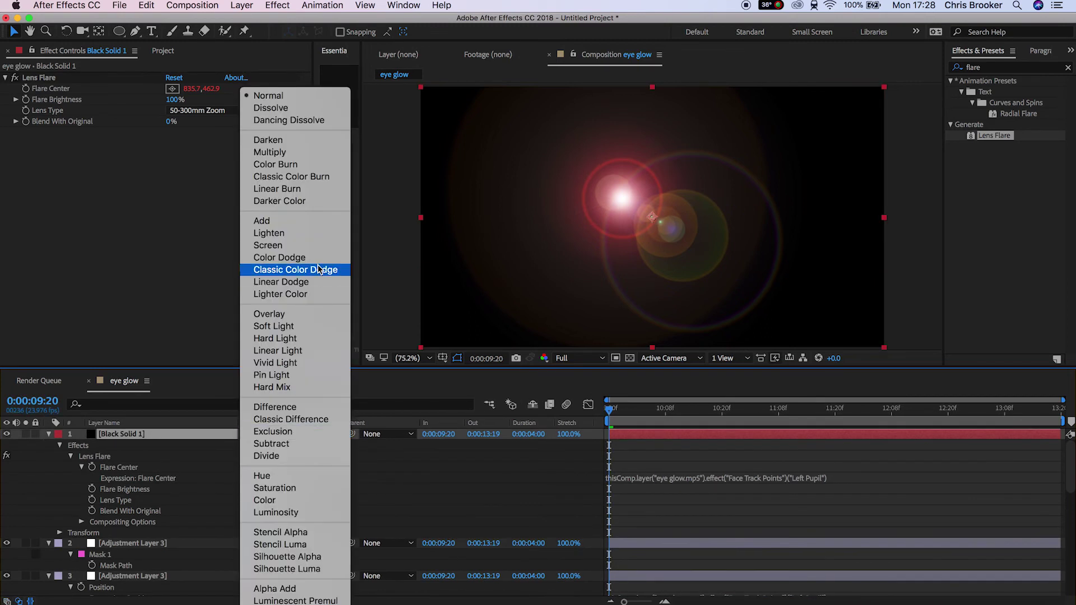
left_click(299, 245)
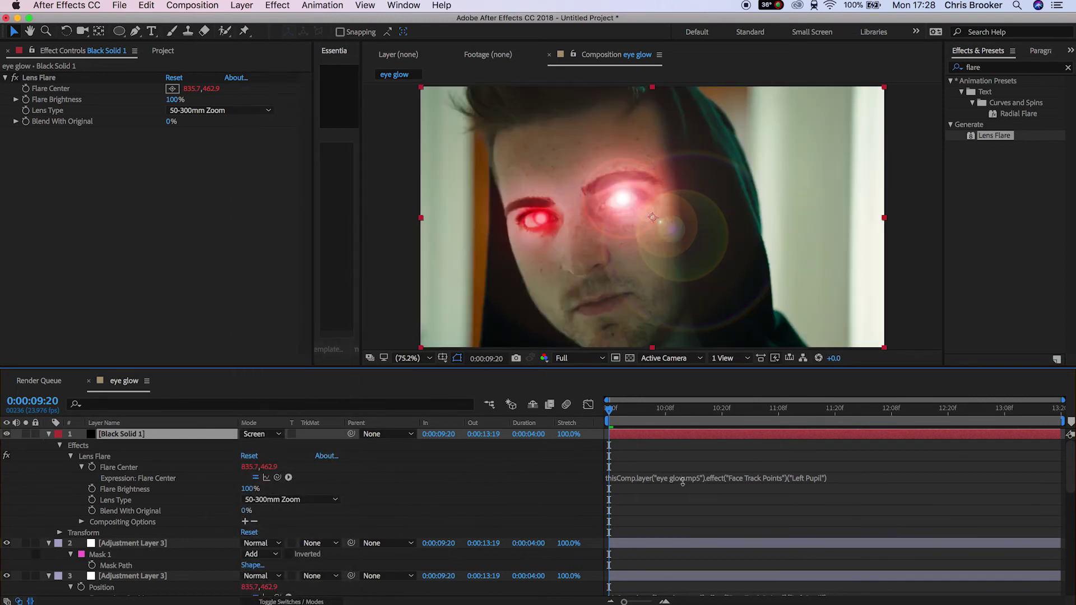
key("space")
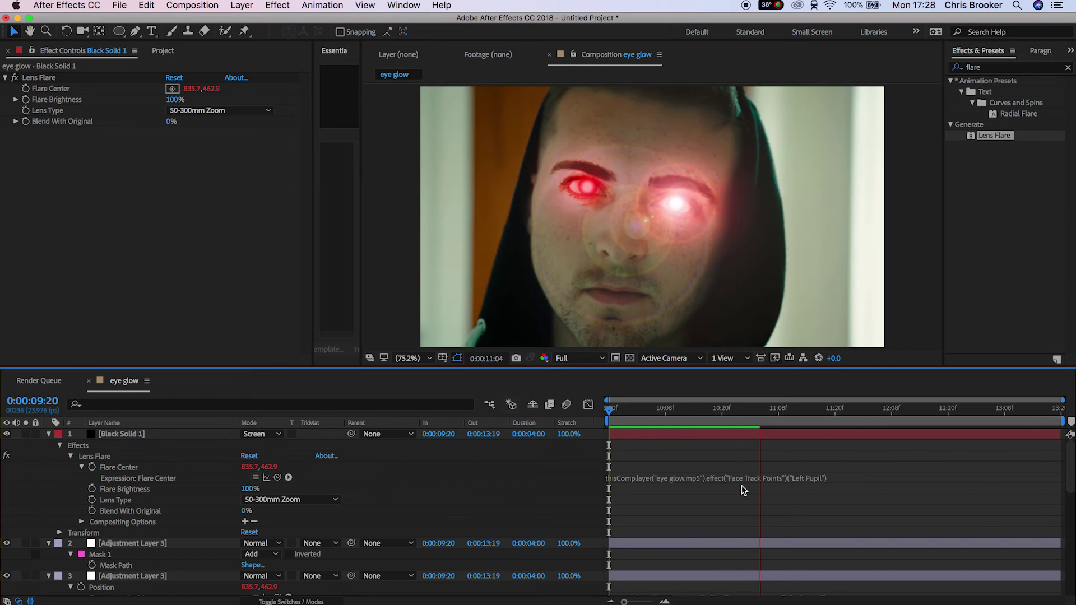
left_click_drag(872, 410, 657, 451)
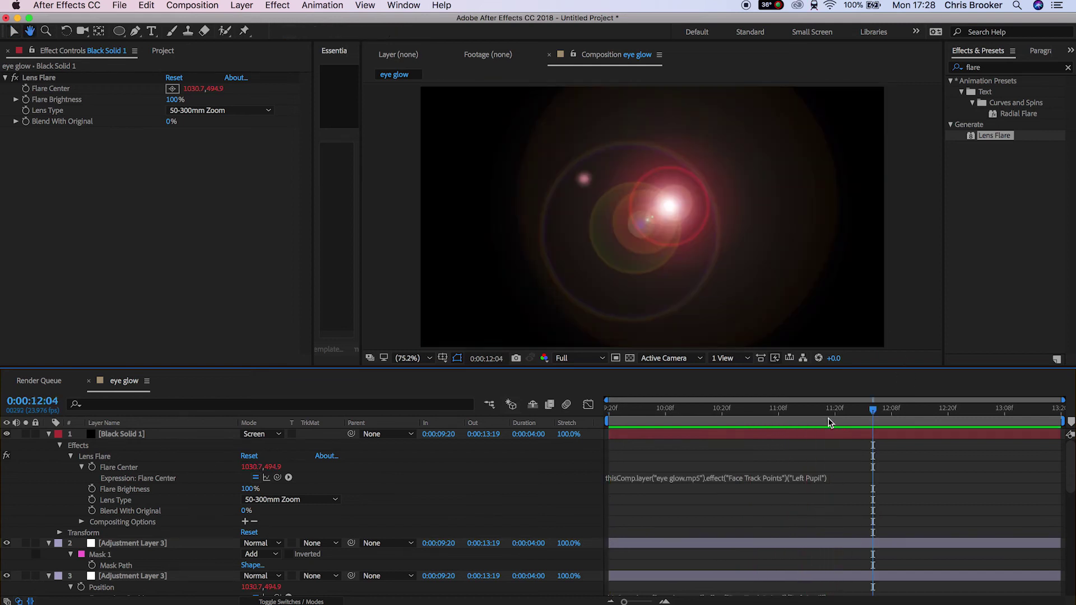
key("shift+Page_Down")
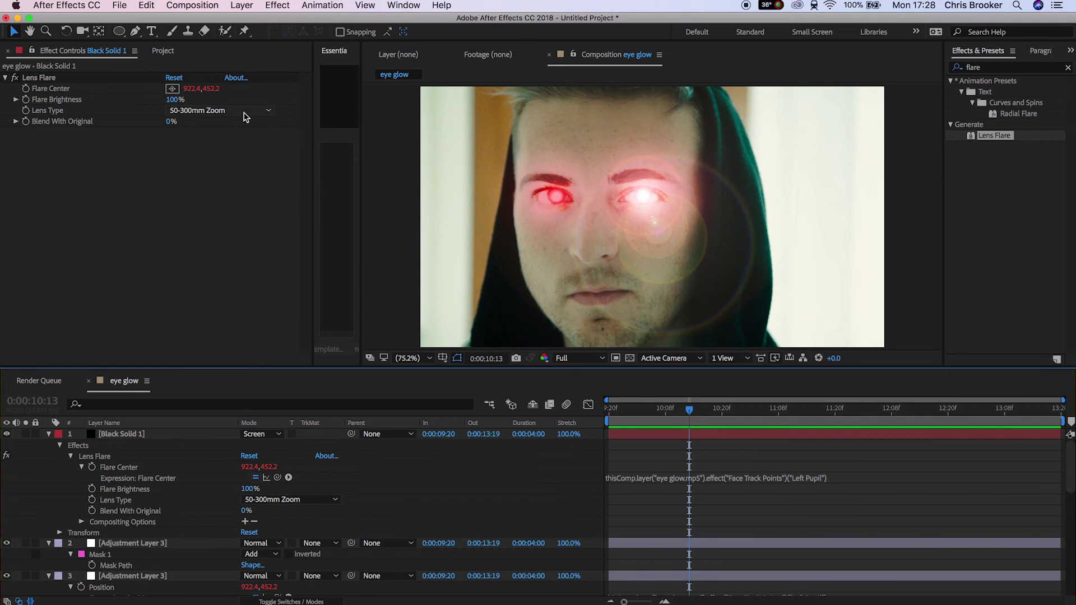
- Try the 35mm Prime lens type on the flare, settle on 105mm Prime, and preview the result
left_click(242, 110)
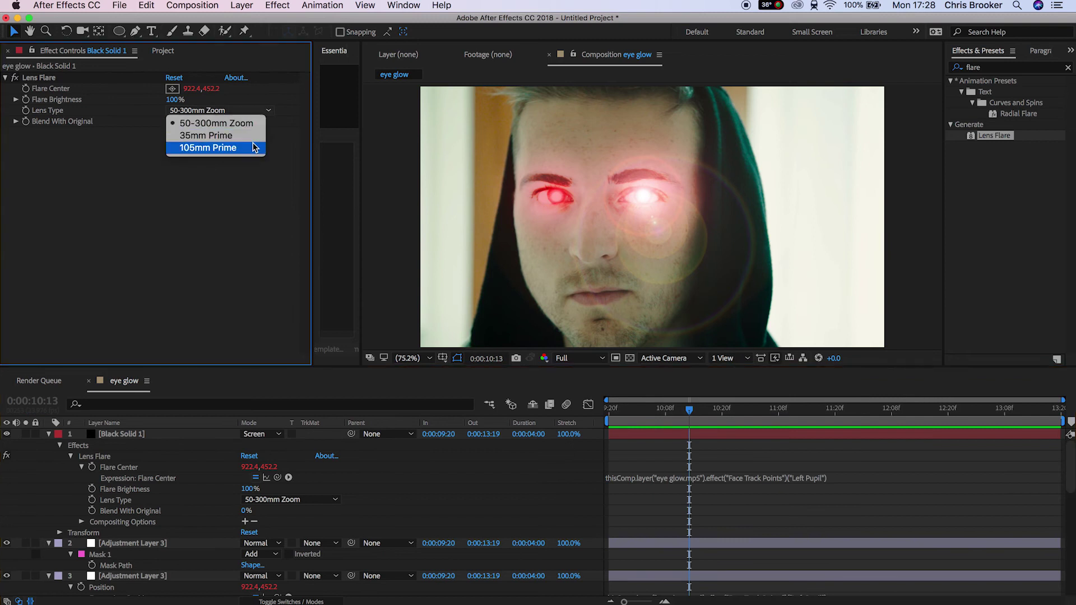
left_click(244, 140)
left_click_drag(641, 418, 634, 424)
left_click(196, 111)
left_click(213, 149)
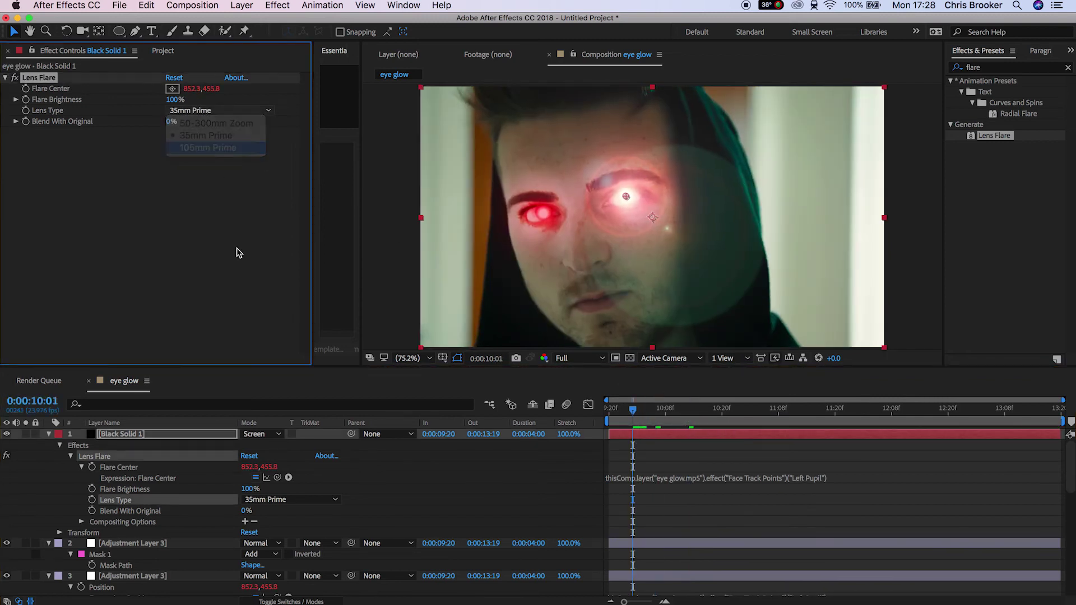
key("space")
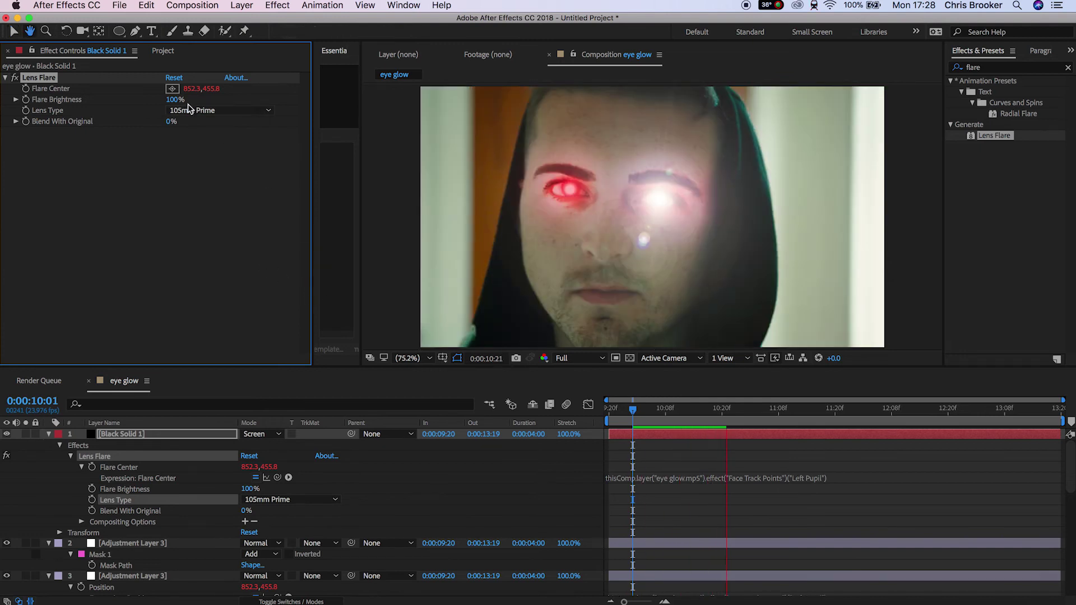
key("space")
- Reduce the Lens Flare's Flare Brightness to 66% and deselect the black solid layer
left_click_drag(176, 102, 152, 101)
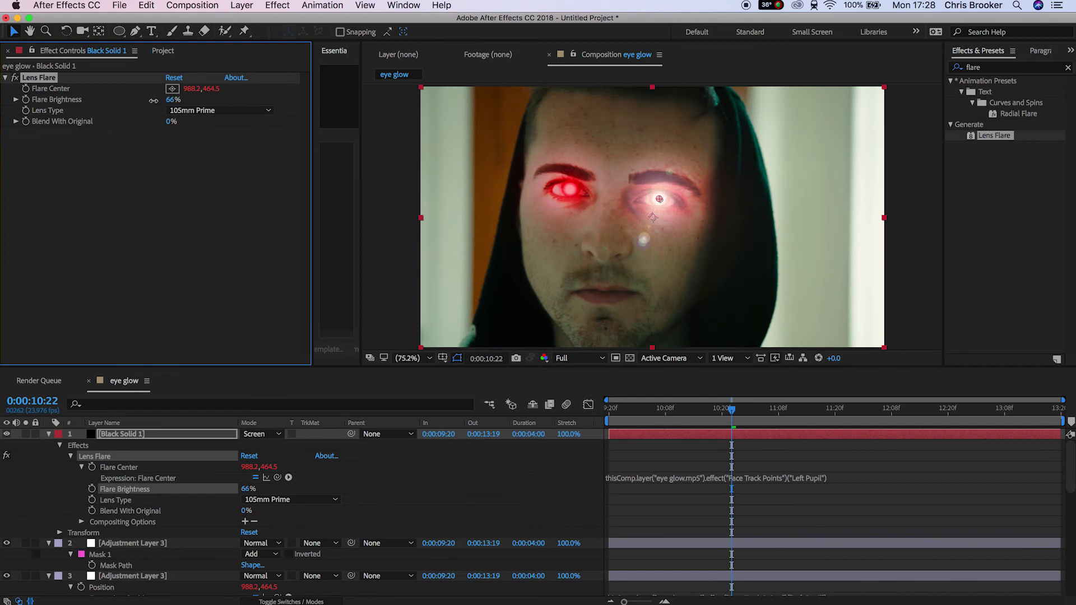
left_click(765, 477)
left_click(738, 508)
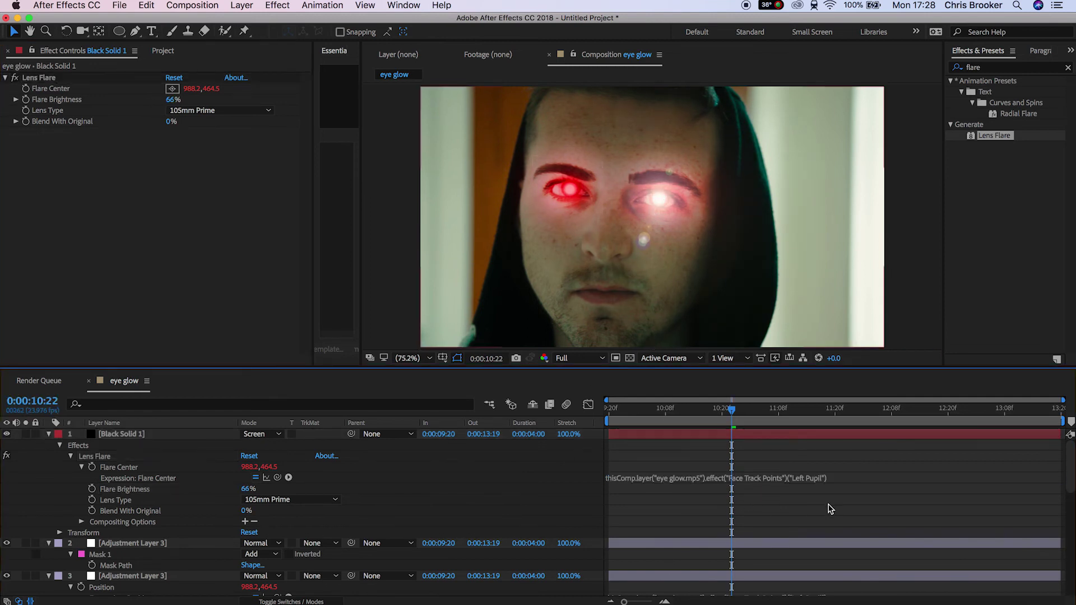
- Find the Tint effect and apply it to the black solid below its Lens Flare
left_click(58, 78)
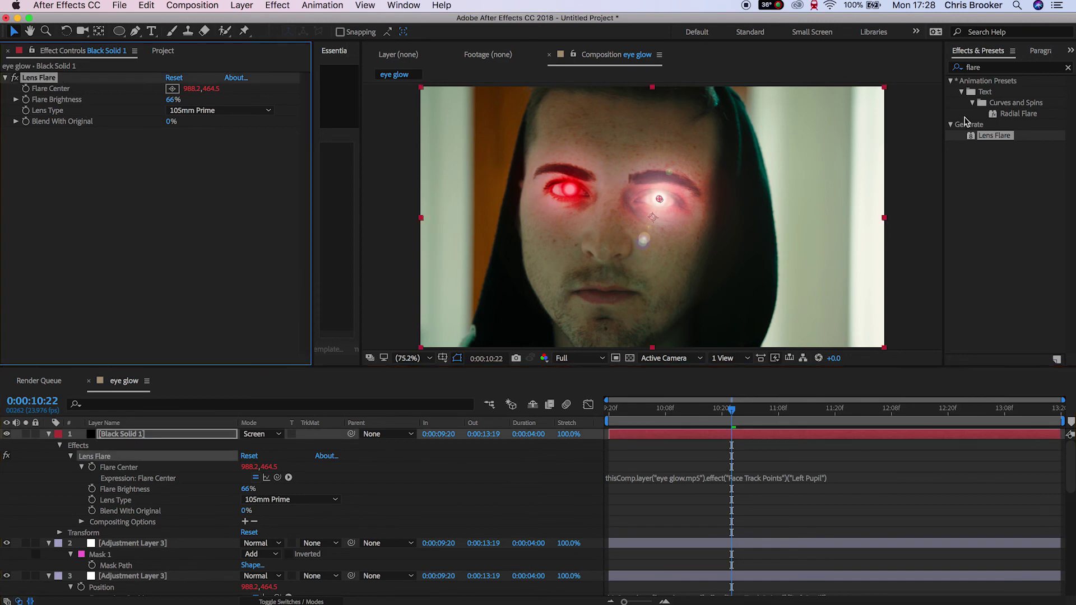
left_click(1000, 71)
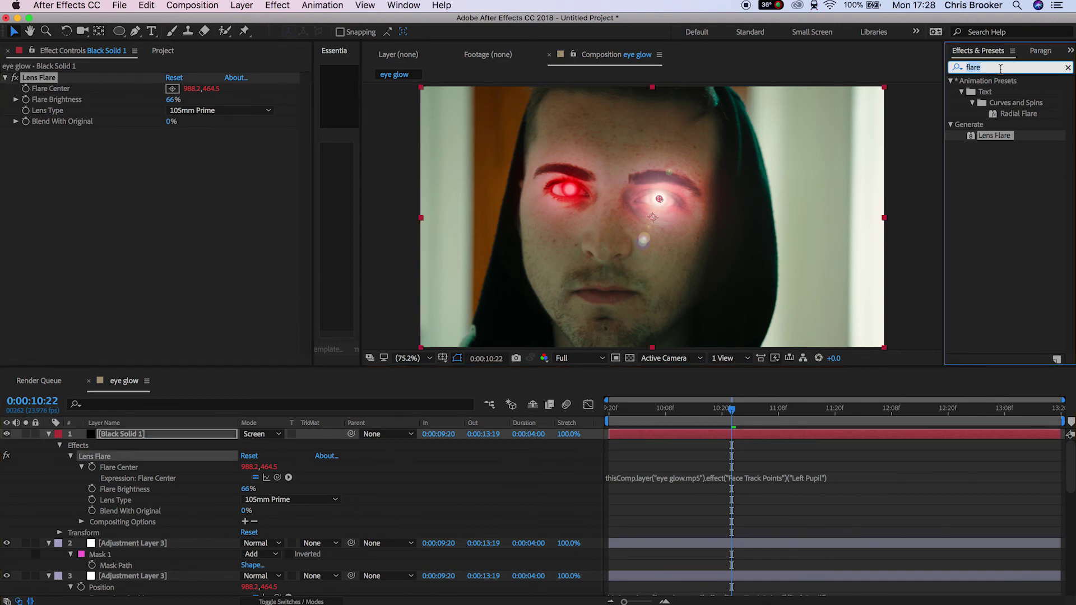
type("tint")
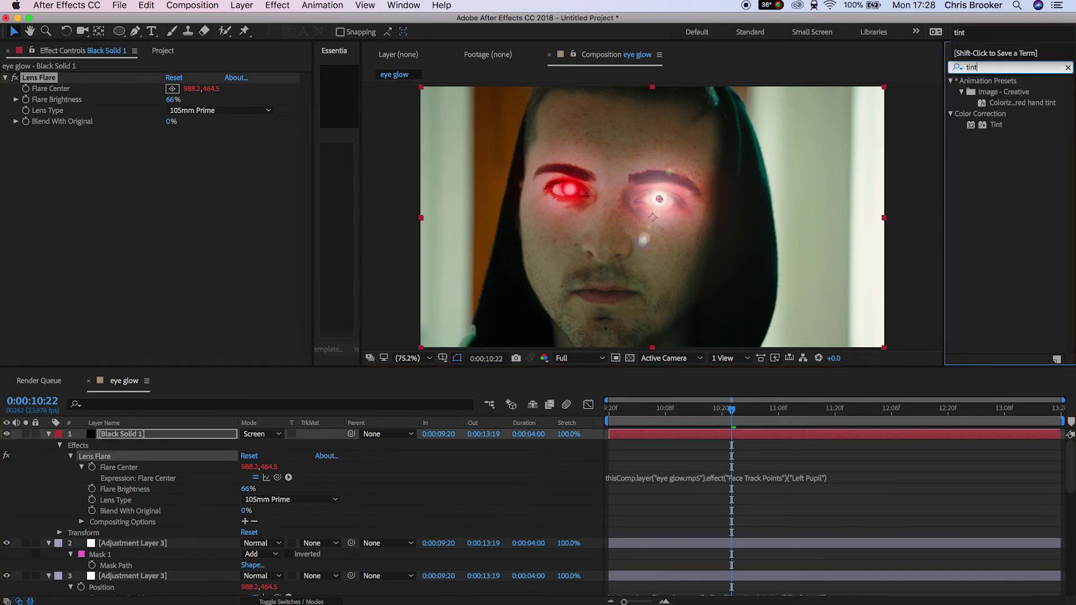
left_click_drag(999, 124, 234, 141)
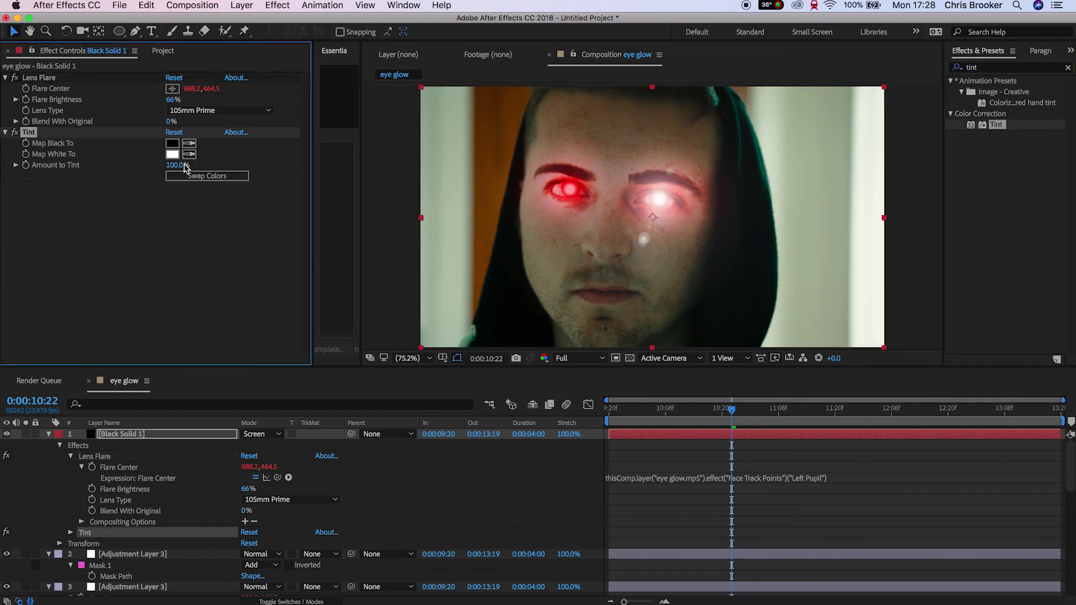
- Map the Tint's white to a pinkish red, raise the Flare Brightness to 83%, and preview the result
left_click(174, 154)
left_click_drag(387, 258, 452, 215)
left_click_drag(370, 241, 325, 239)
left_click(522, 242)
left_click_drag(175, 102, 185, 102)
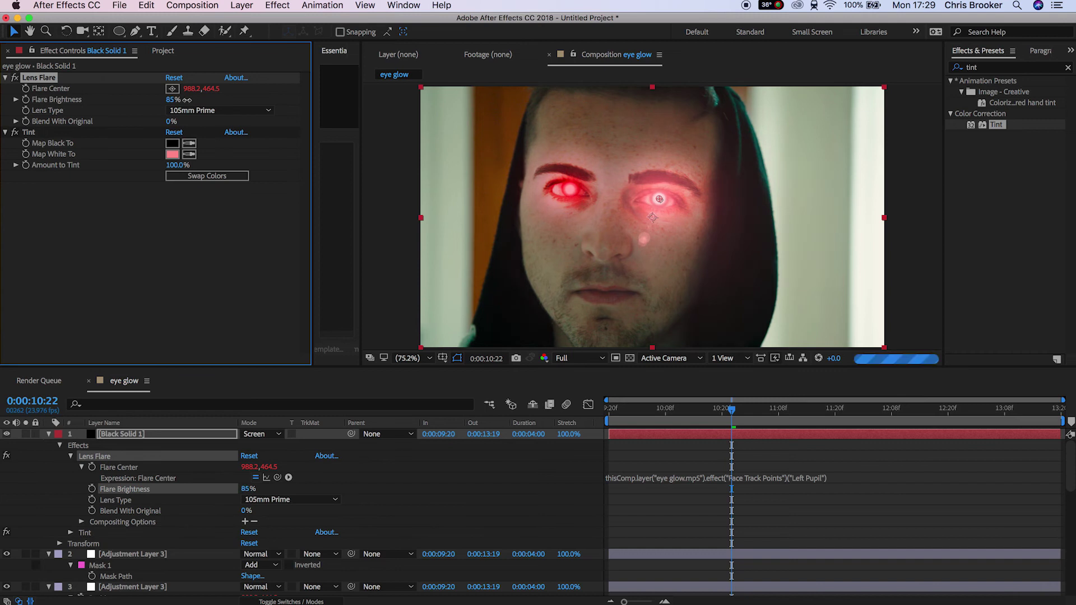
key("space")
- Duplicate the flare solid, link the copy's Flare Center to the tracked Right Pupil through an expression, and preview it
key("super+d")
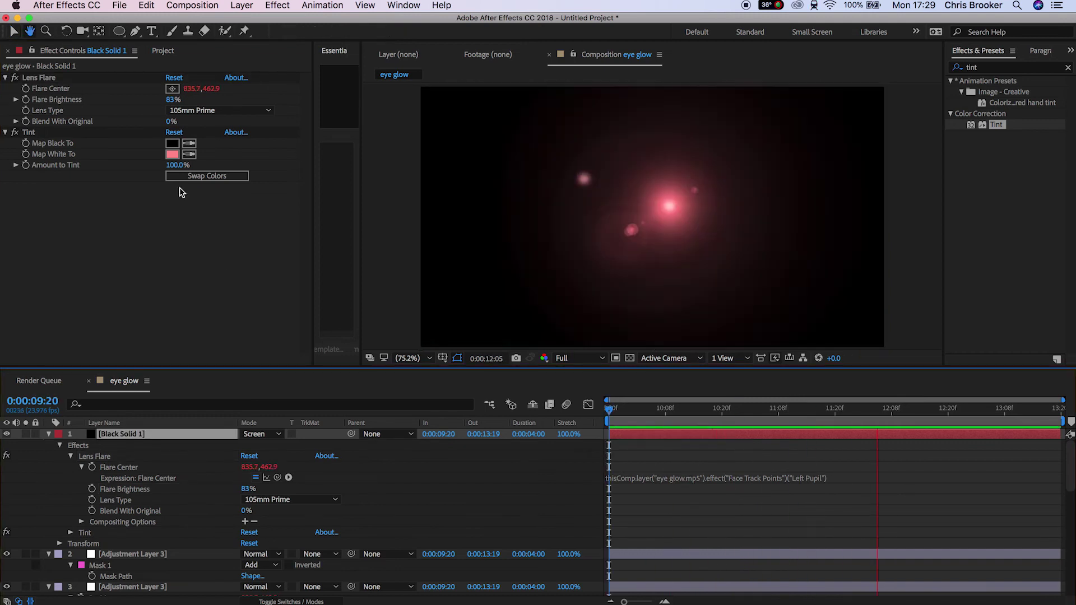
left_click(26, 88, "alt")
left_click(26, 89, "alt")
left_click_drag(277, 479, 140, 582)
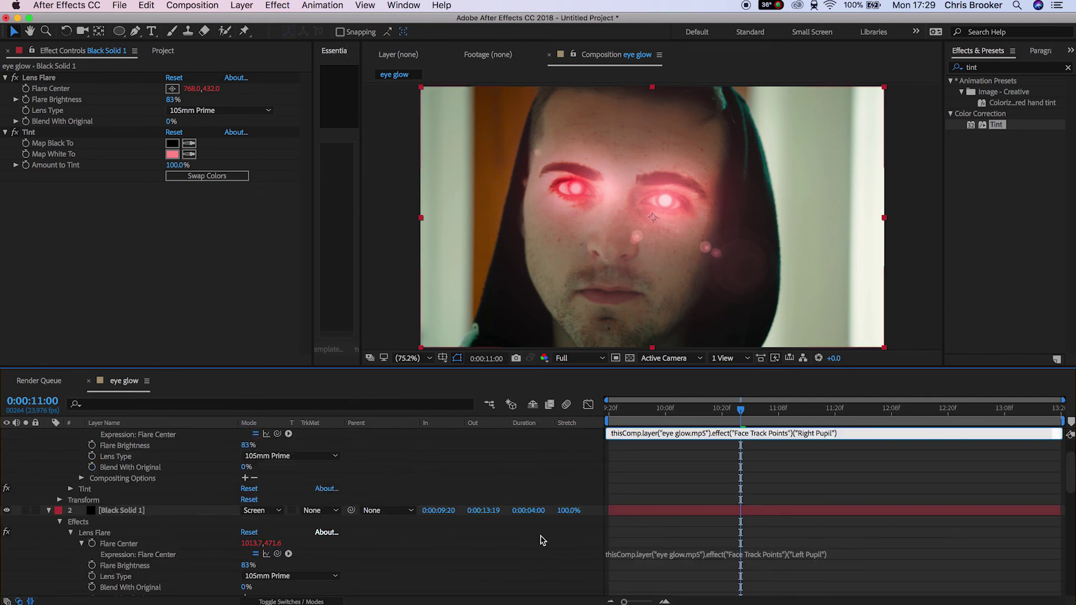
key("space")
- Create a new black solid above all other layers and hide it
left_click(243, 5)
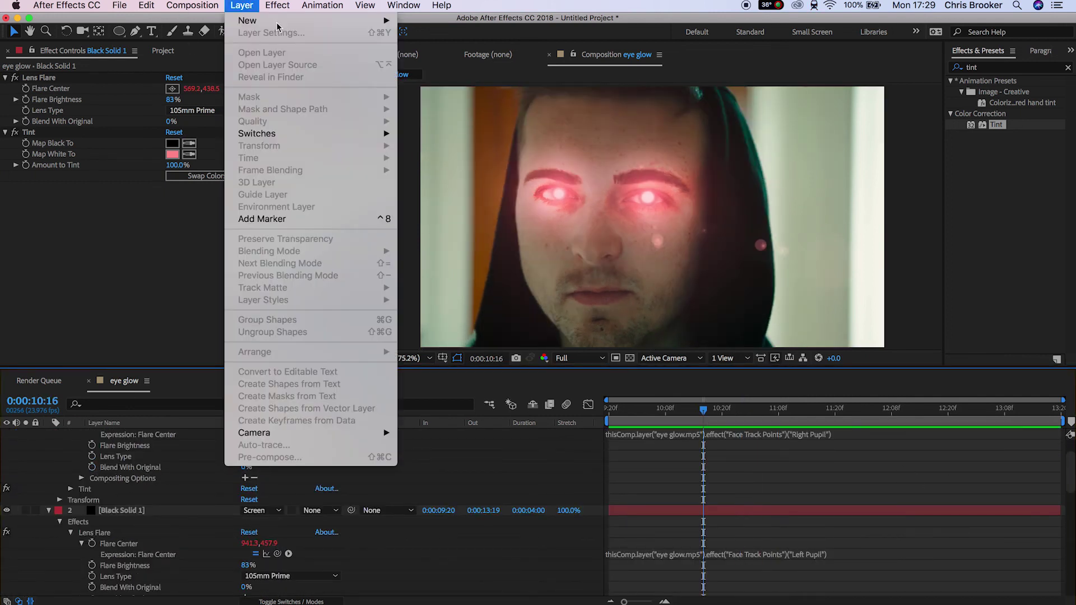
mouse_move(277, 21)
left_click(466, 41)
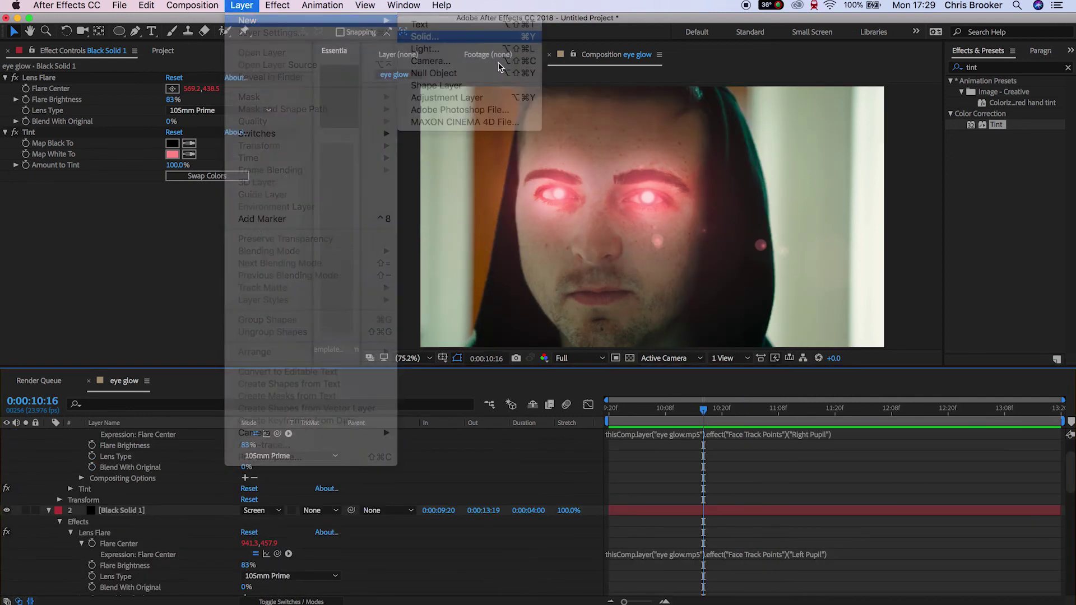
left_click(349, 309)
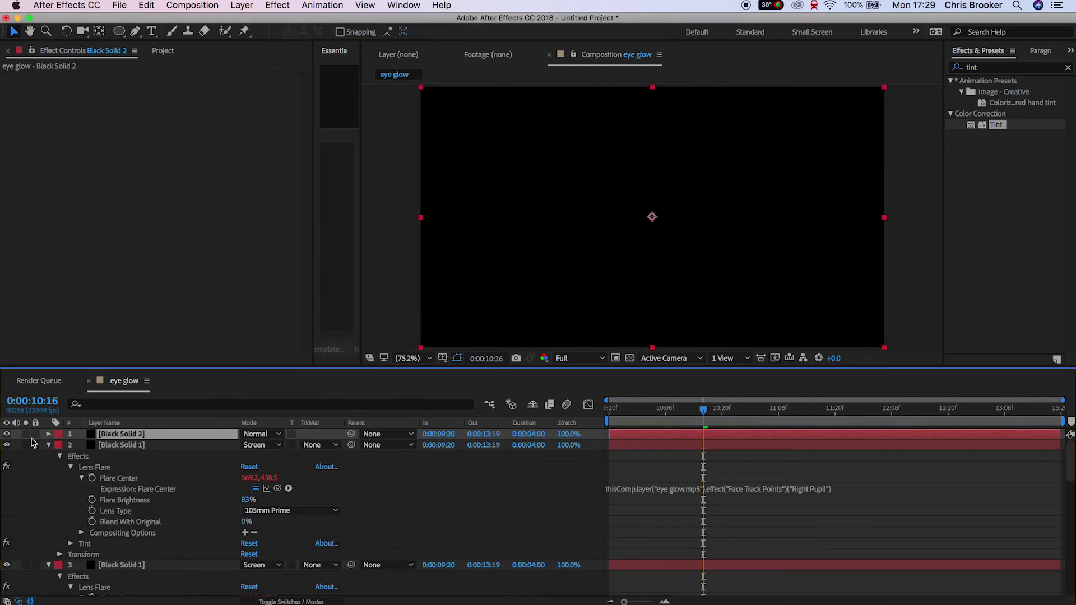
left_click(7, 434)
- Draw a four-point Pen mask on the hidden solid as a slanted band across both eyes, extending beyond the frame's sides
scroll(682, 235, "down", 1)
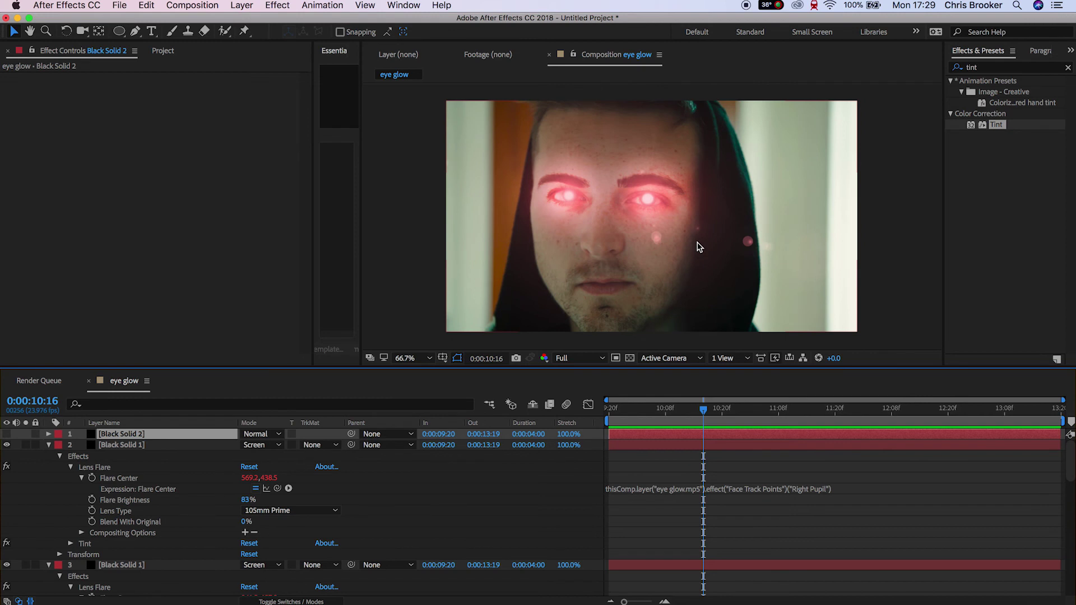
scroll(699, 247, "down", 2)
left_click(136, 32)
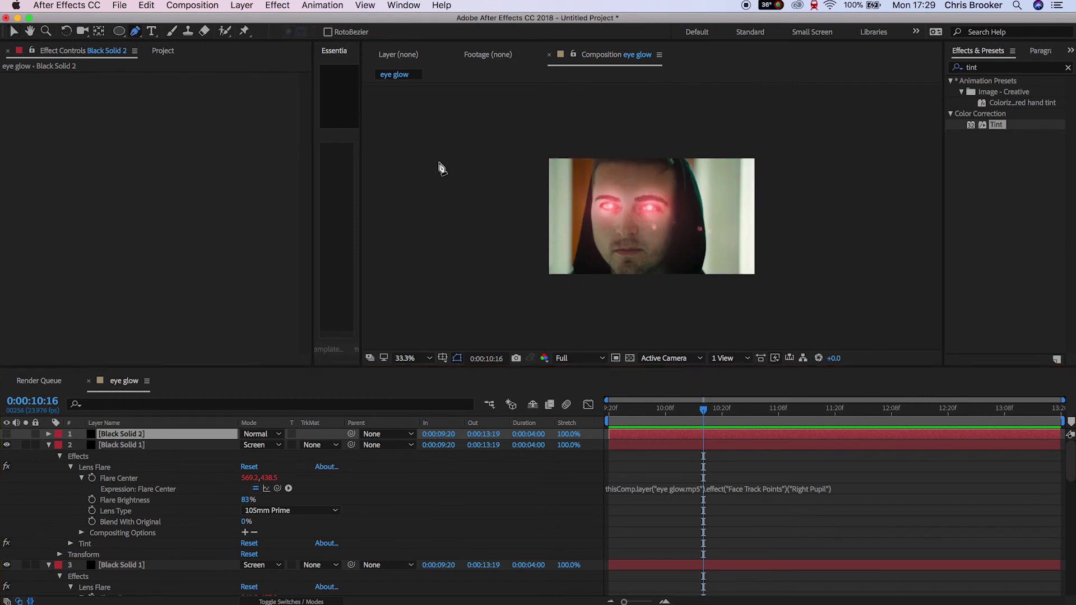
left_click(518, 172)
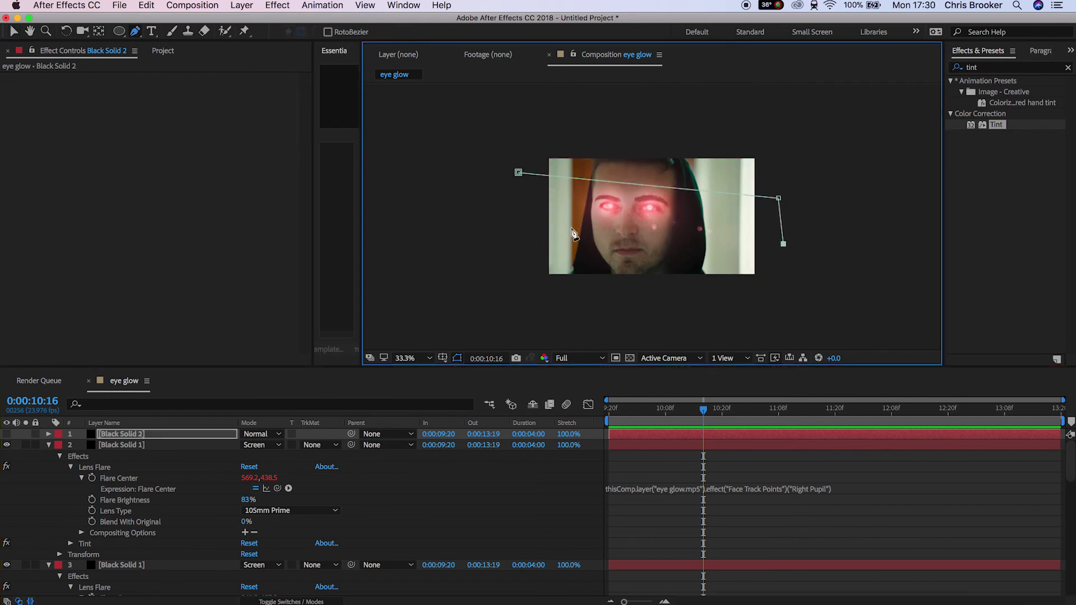
left_click_drag(518, 207, 518, 216)
key("period")
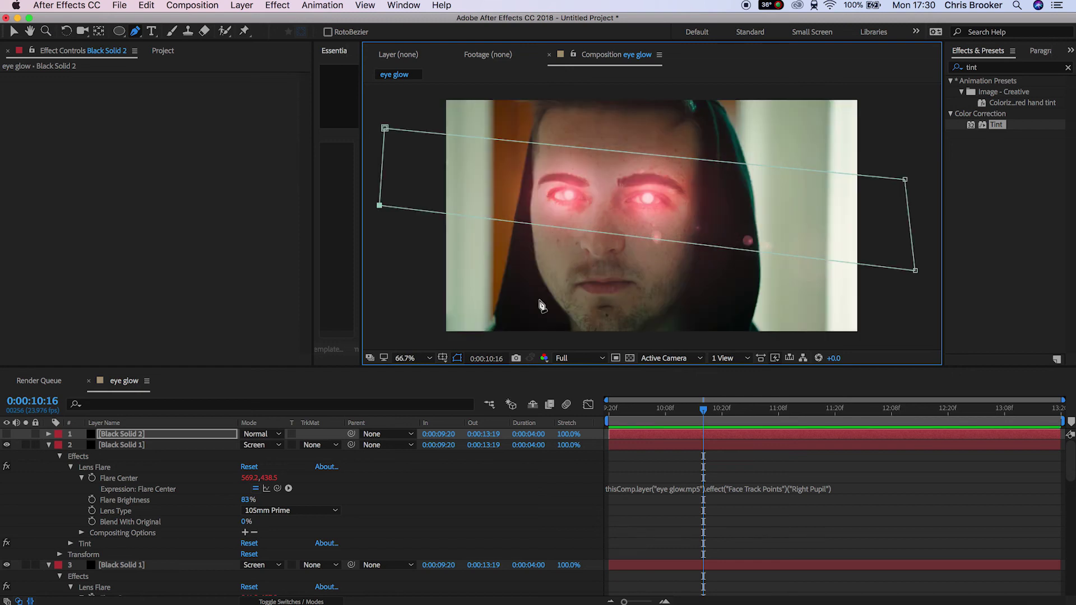
- Start Mask Path keyframes at 0:00:10:16 and reshape the band to follow the eyes at earlier frames back to 0:00:09:20
key("m")
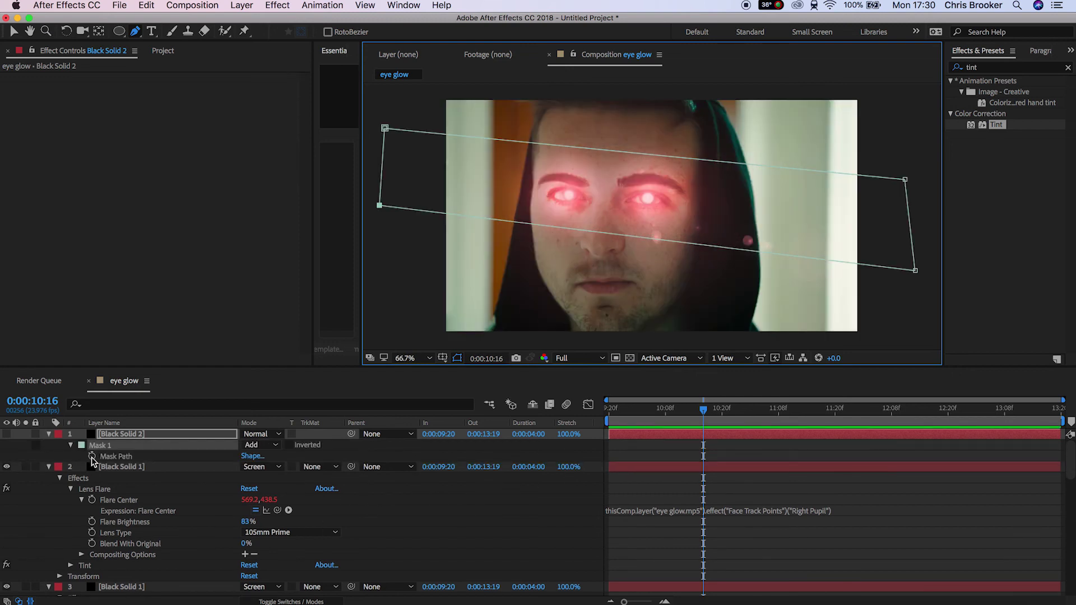
left_click(92, 456)
left_click(627, 409)
left_click(14, 31)
left_click_drag(379, 205, 392, 240)
left_click_drag(386, 130, 391, 171)
left_click_drag(905, 179, 898, 137)
left_click_drag(915, 270, 910, 219)
left_click_drag(898, 137, 891, 147)
key("space")
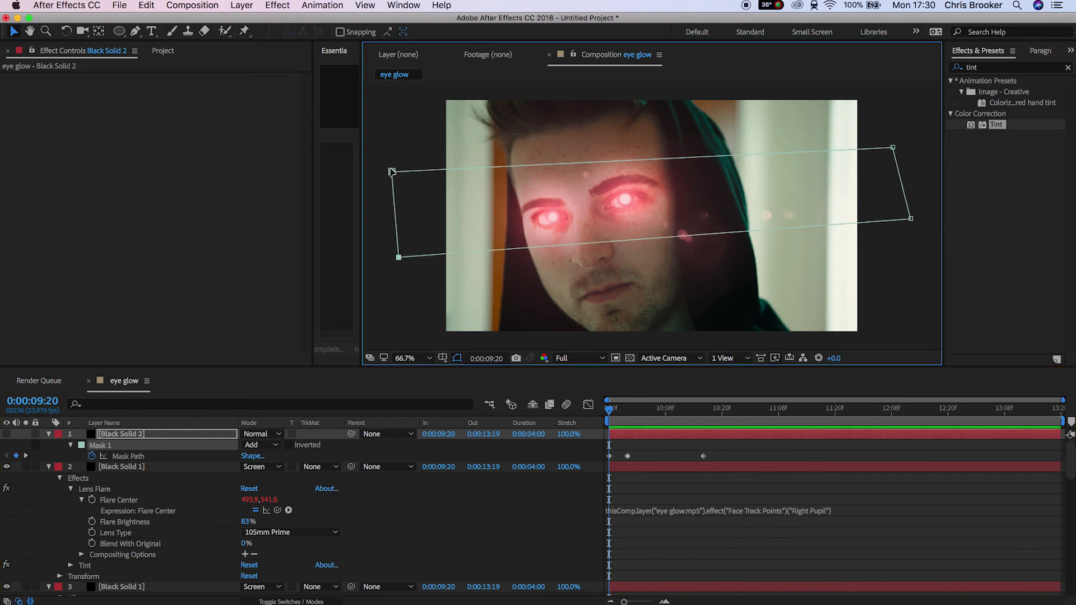
left_click_drag(391, 171, 393, 186)
- Reshape the mask band over the eyes at a frame past 0:00:11:08, then scrub back to 0:00:10:07
left_click(821, 412)
left_click_drag(384, 127, 399, 103)
left_click_drag(379, 205, 388, 178)
left_click_drag(915, 270, 912, 285)
left_click_drag(904, 180, 900, 213)
left_click_drag(885, 411, 660, 441)
- Show the new black solid, invert its mask, and set the Mask Feather to 295 pixels
left_click(6, 435)
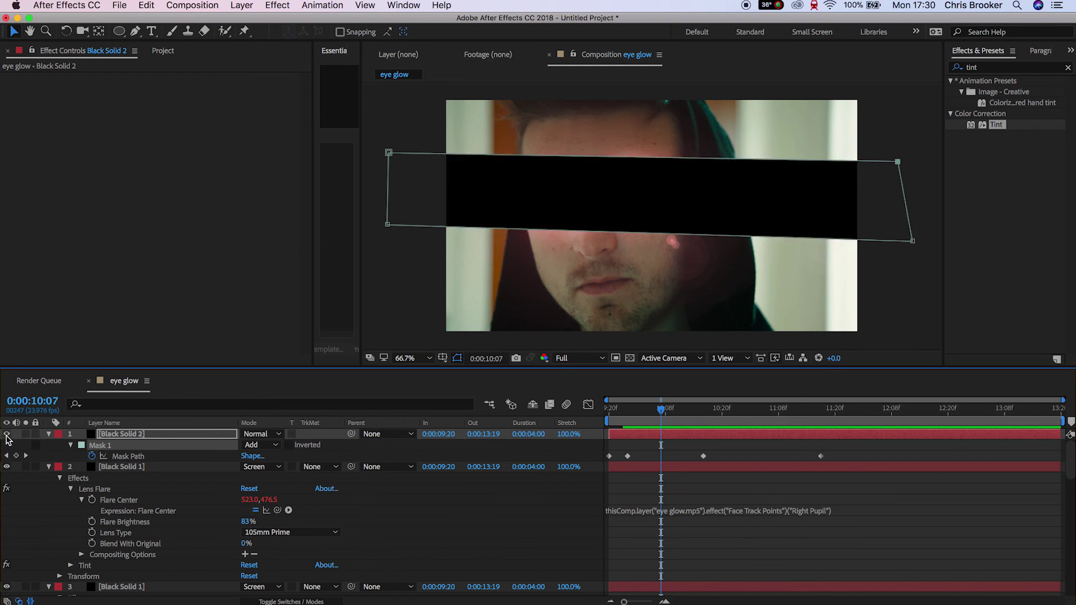
left_click(289, 445)
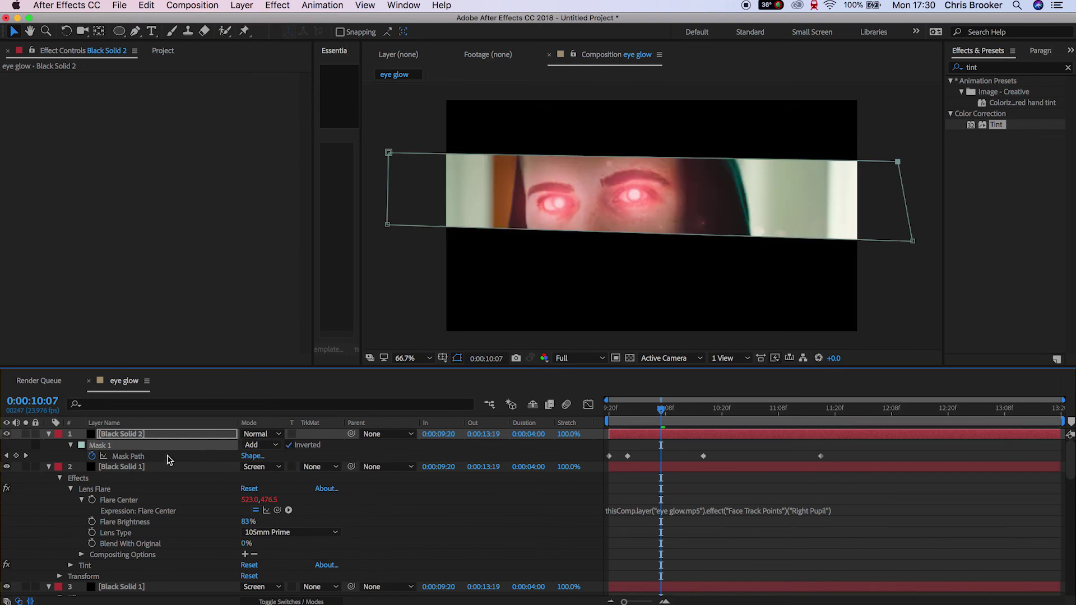
left_click(71, 446)
left_click_drag(271, 467, 377, 467)
- Lower the black solid's opacity and set its Mask Expansion to 84 pixels
key("t")
mouse_move(248, 446)
left_mouse_down()
mouse_move(62, 445)
mouse_move(85, 444)
left_mouse_up()
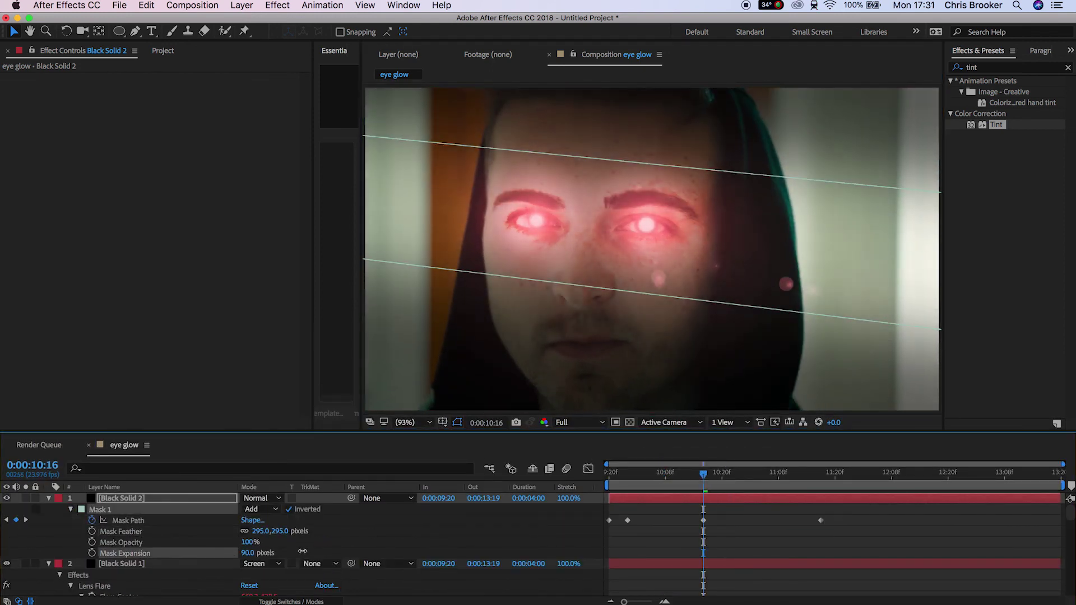
left_click(768, 541)
- Preview the darkened surroundings and glowing eyes from the start of the work area
key("space")
left_click_drag(703, 474, 415, 447)
left_click(457, 423)
key("space")
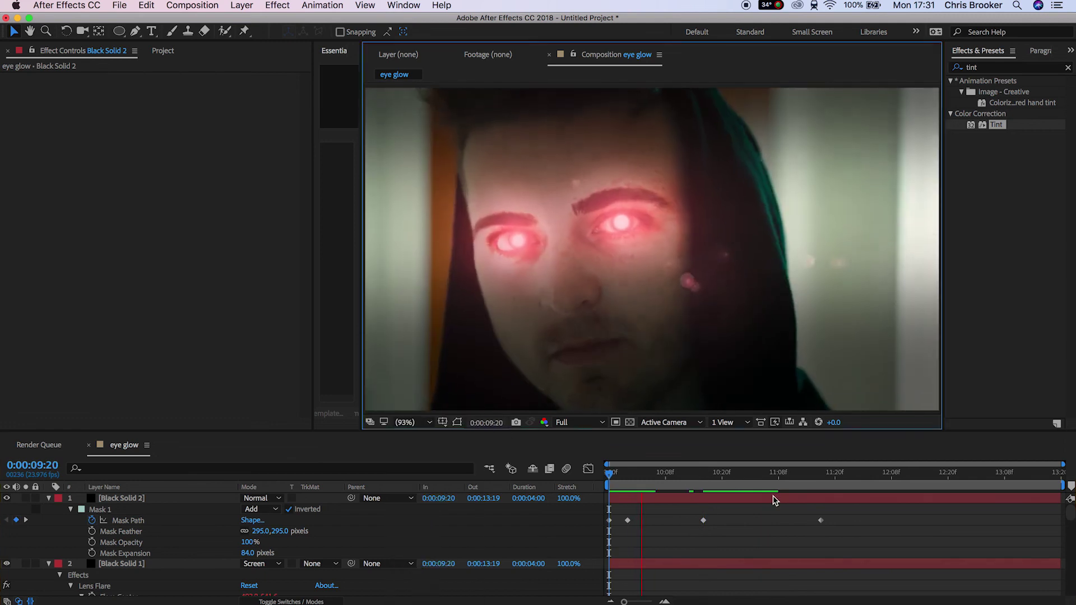
key("space")
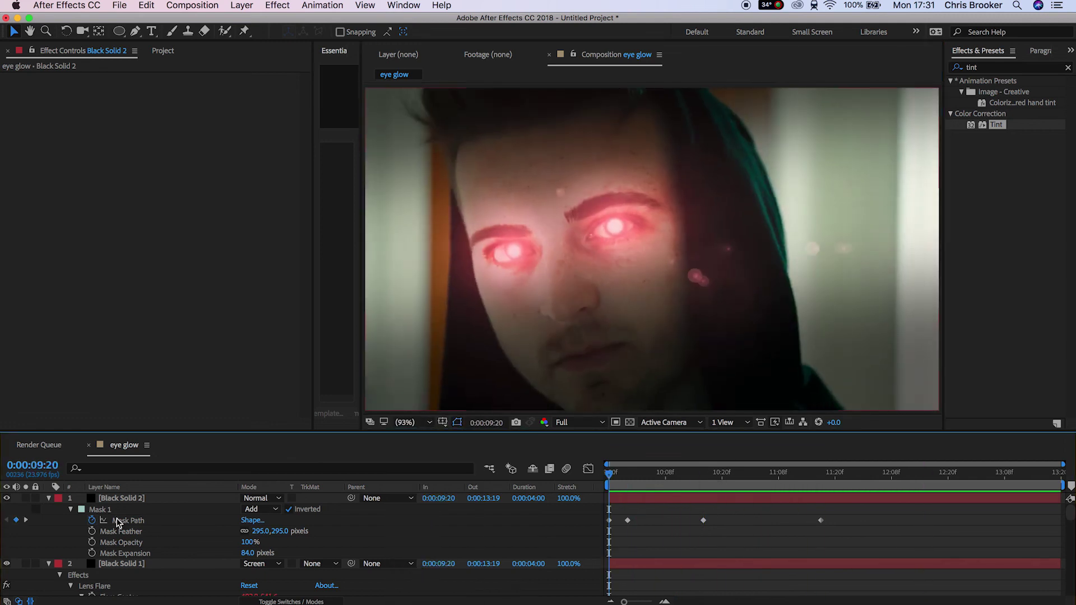
- Collapse the expanded properties of all layers in the timeline down to the eye glow footage
left_click(49, 498)
left_click(49, 509)
left_click(48, 520)
left_click(49, 542)
scroll(47, 556, "down", 5)
scroll(185, 569, "up", 3)
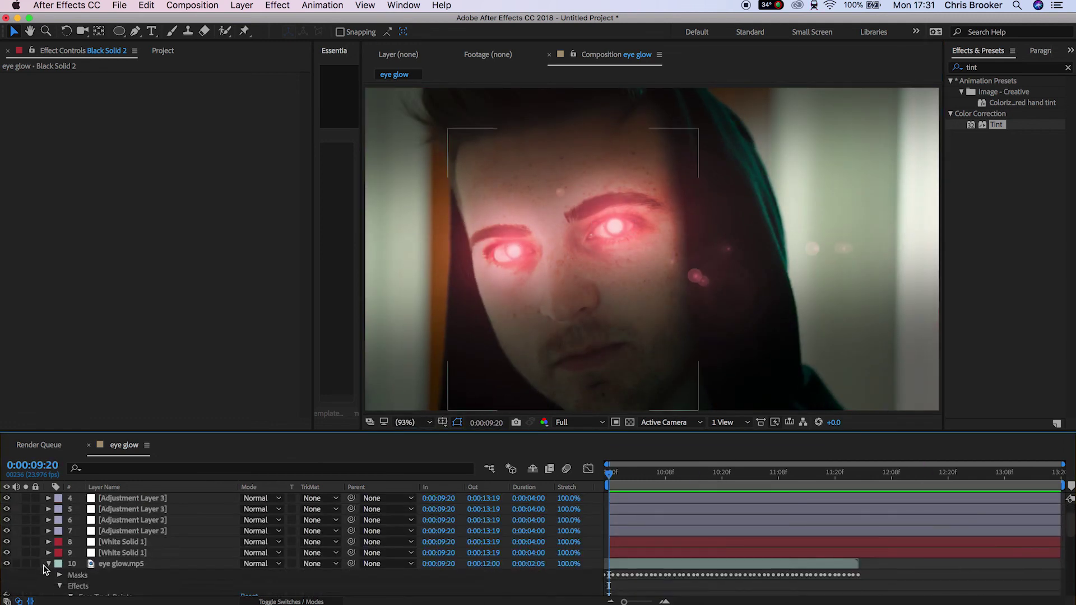
left_click(49, 565)
- Toggle solo on the original eye glow.mp4 layer repeatedly to compare the untouched footage with the finished effect
left_click(26, 590)
left_click(26, 590)
left_click(26, 590)
left_click(26, 590)
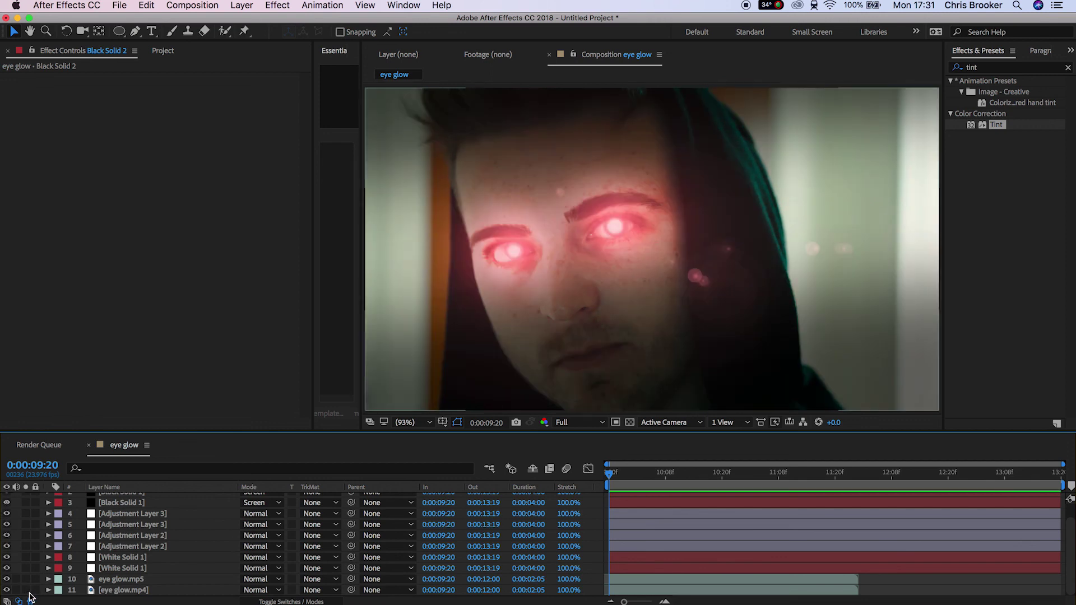